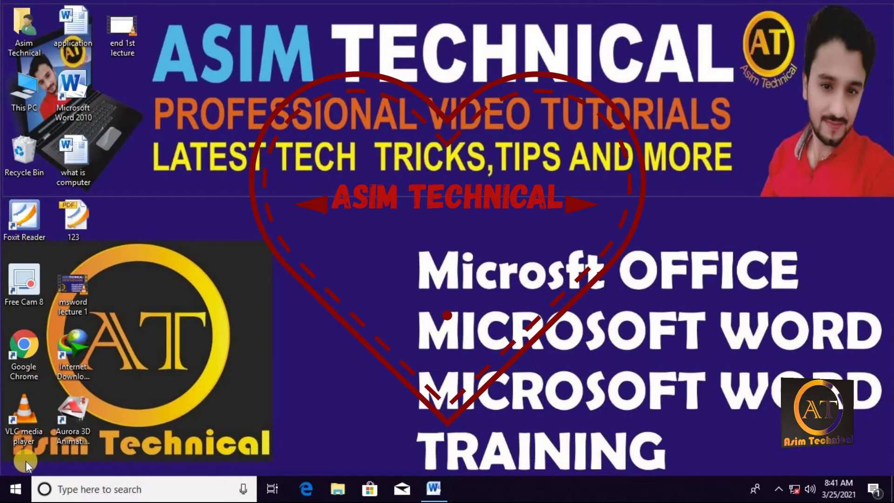
Bring up the 'what is computer' Word document showing its heading and definition sentence
click(449, 497)
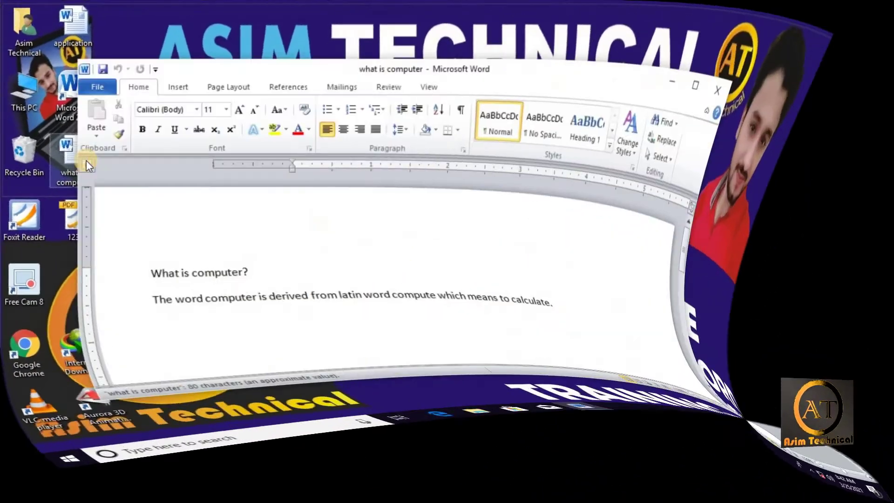
click(734, 95)
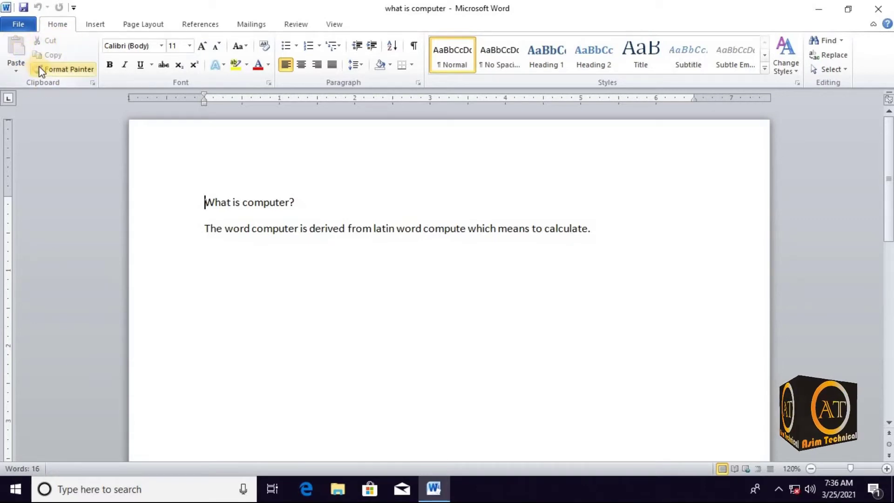
Copy the 'What is computer?' heading and add an empty line below the sentence
click(54, 71)
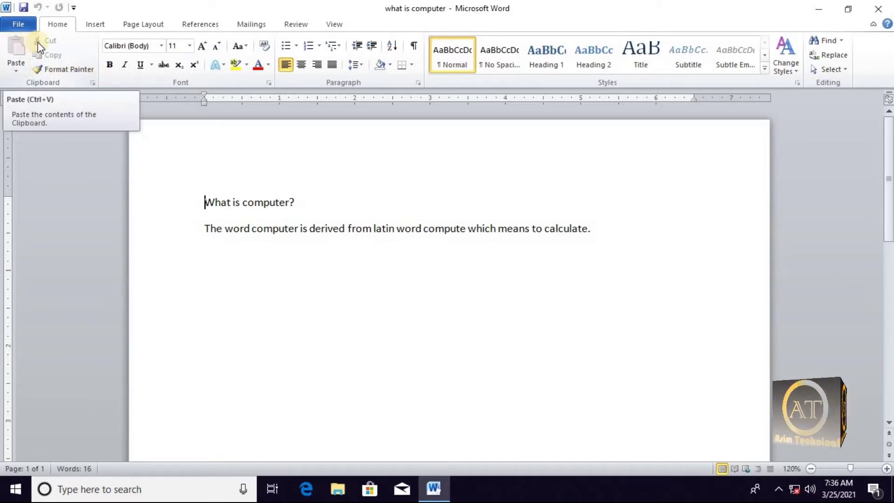
click(288, 204)
drag(287, 203, 200, 202)
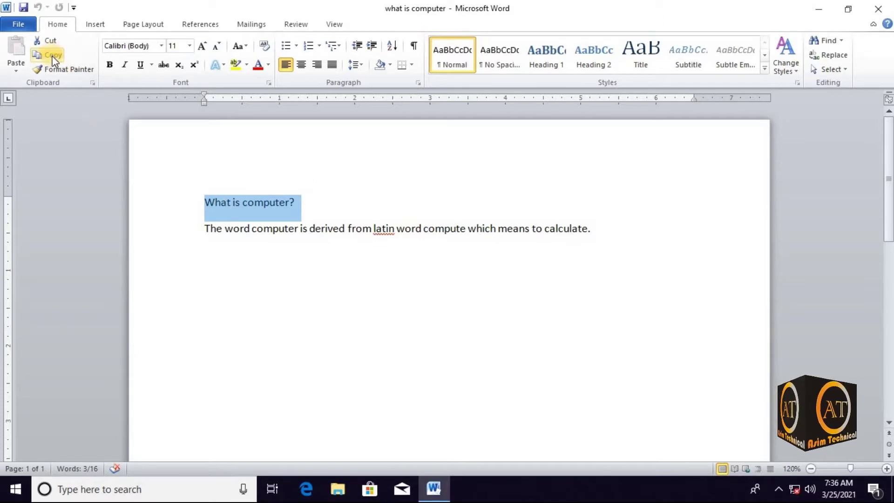
click(52, 55)
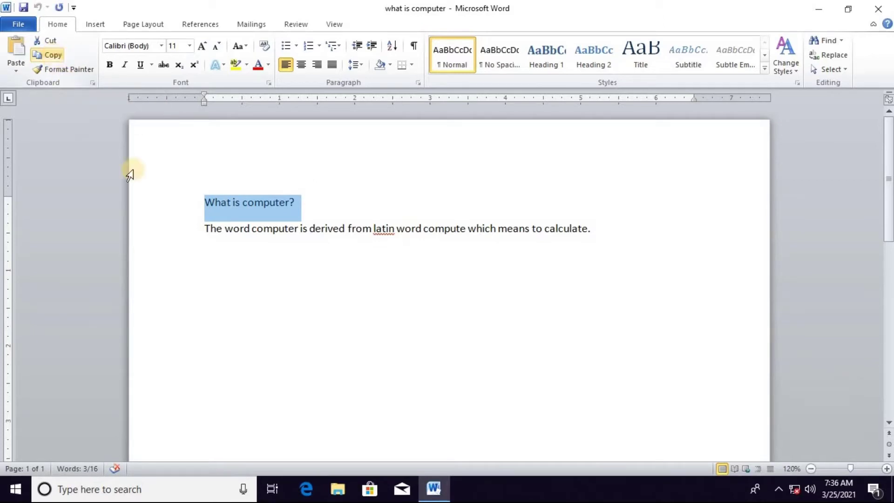
click(227, 261)
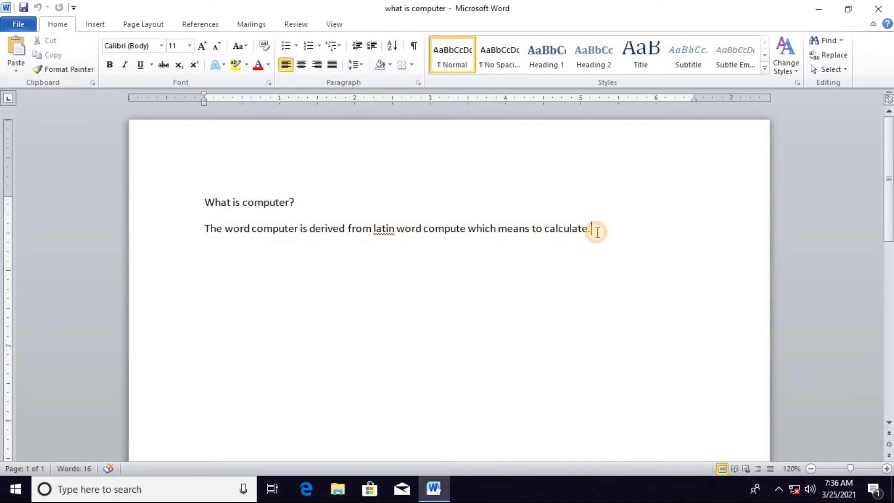
key(Return)
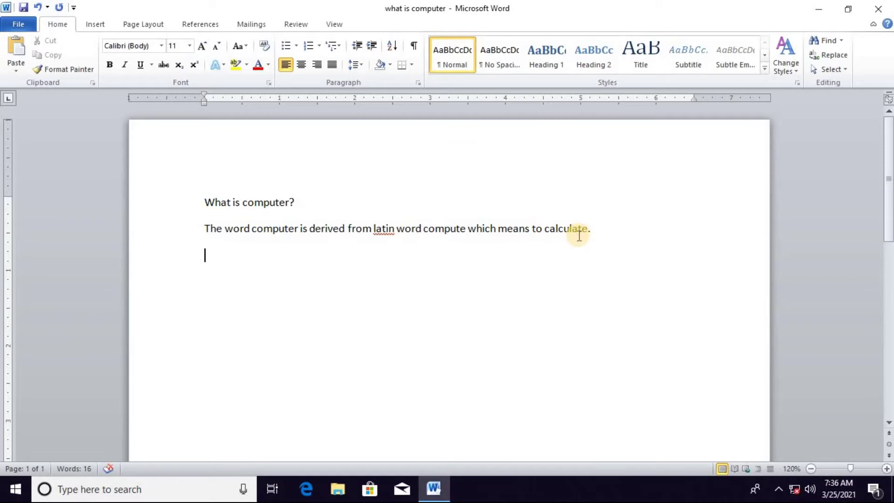
right_click(186, 260)
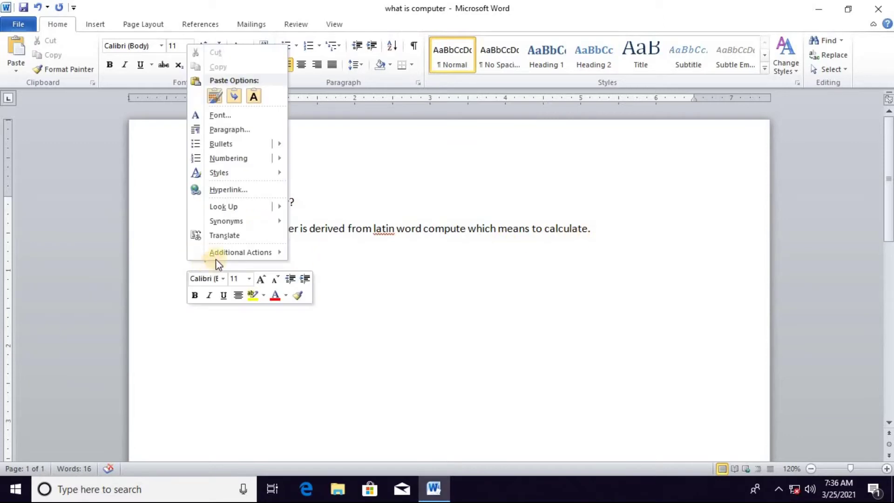
click(351, 313)
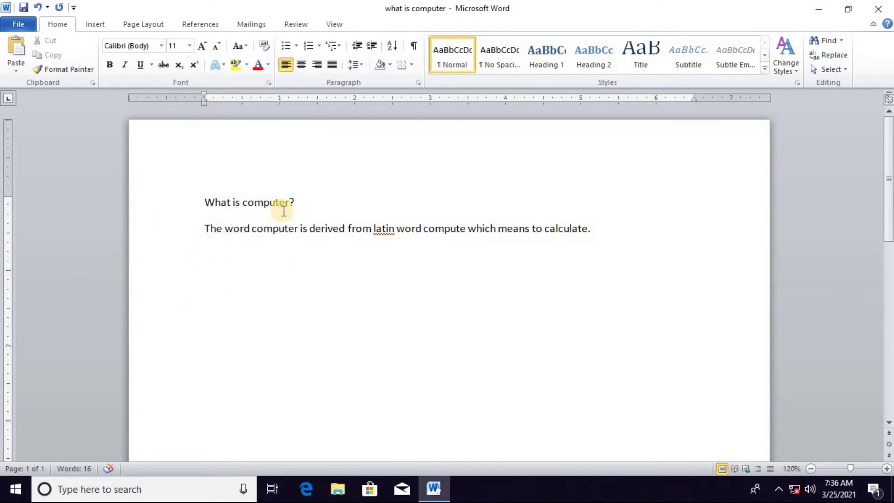
Paste the copied 'What is computer?' heading onto the empty line below the sentence
drag(289, 201, 210, 199)
click(74, 68)
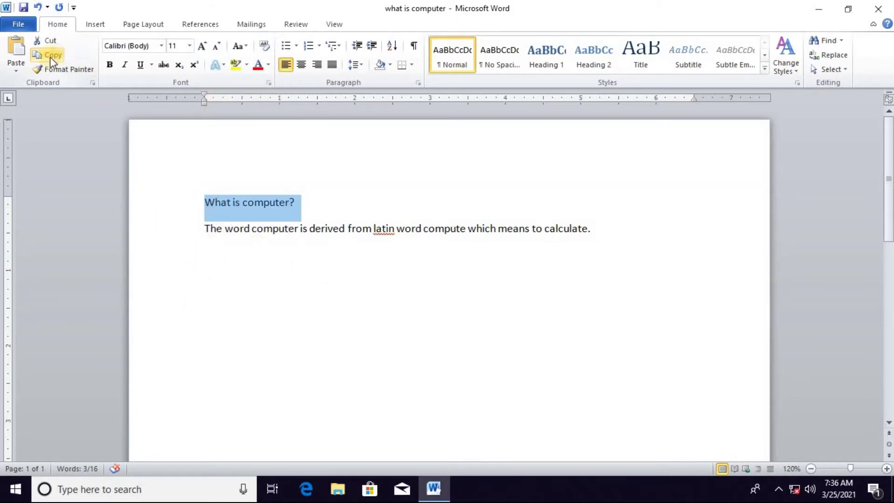
click(215, 257)
click(210, 250)
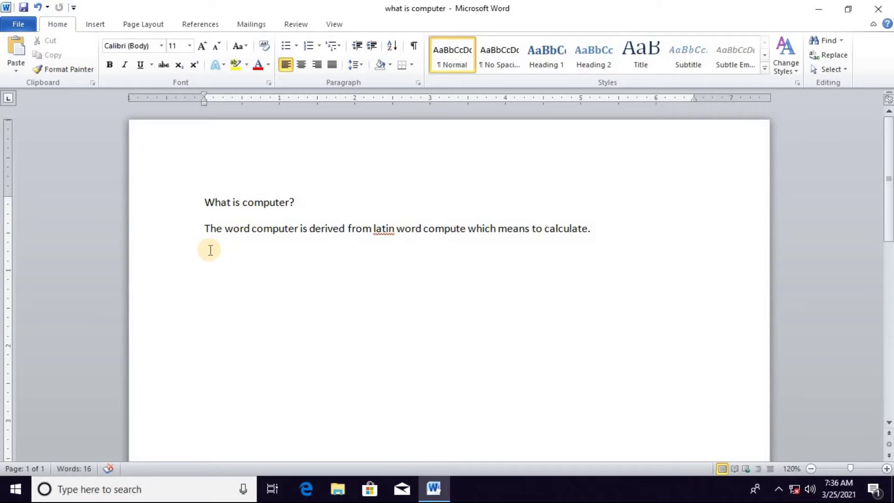
click(19, 54)
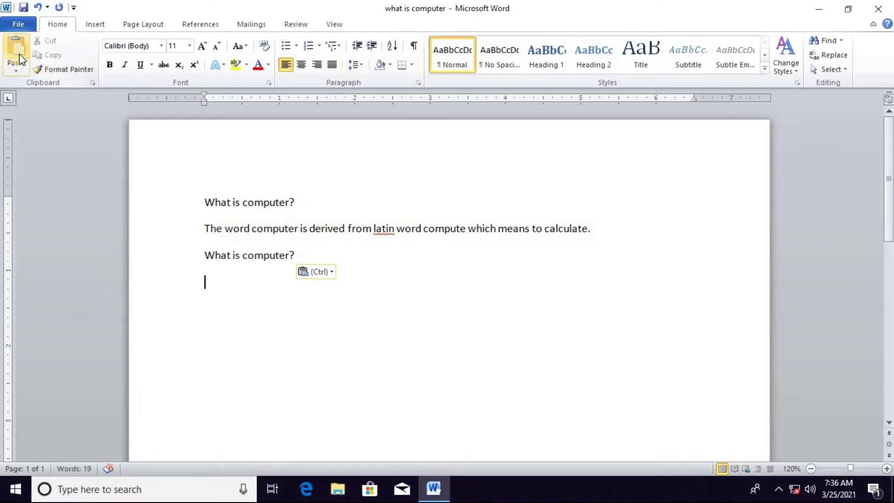
Delete the pasted duplicate heading line, leaving that line empty
drag(300, 255, 216, 256)
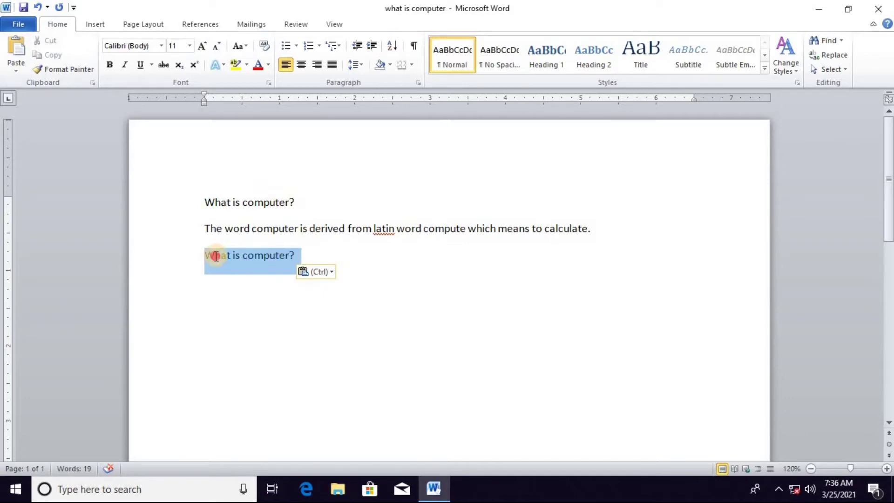
key(Delete)
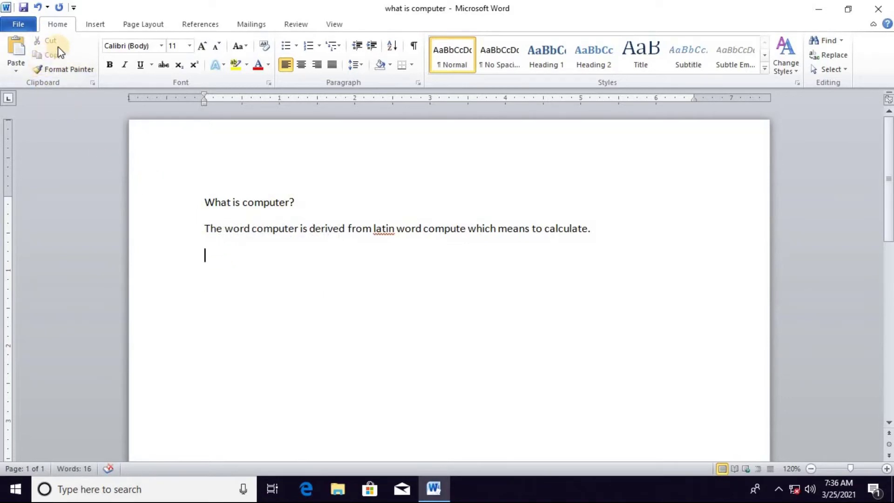
drag(301, 203, 228, 208)
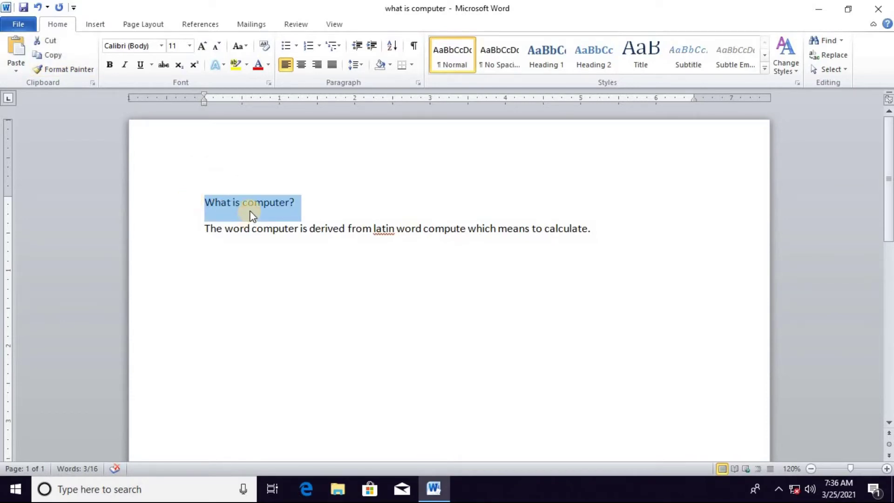
click(49, 40)
click(232, 231)
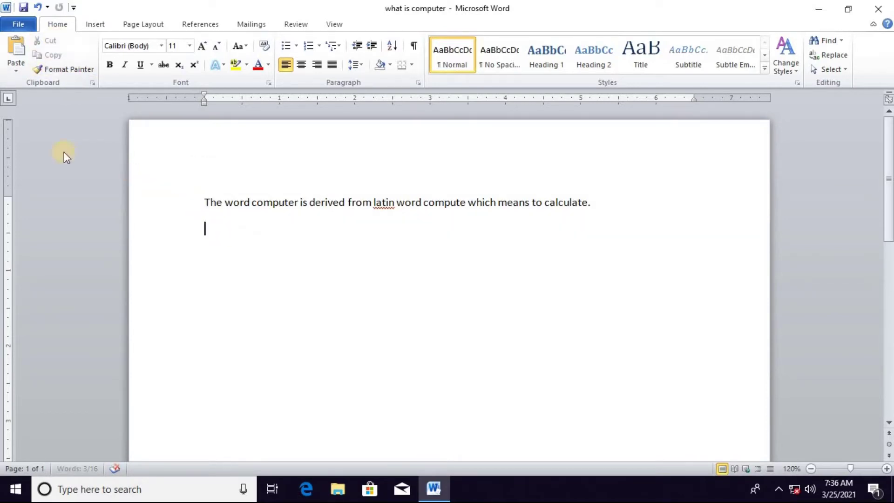
click(16, 49)
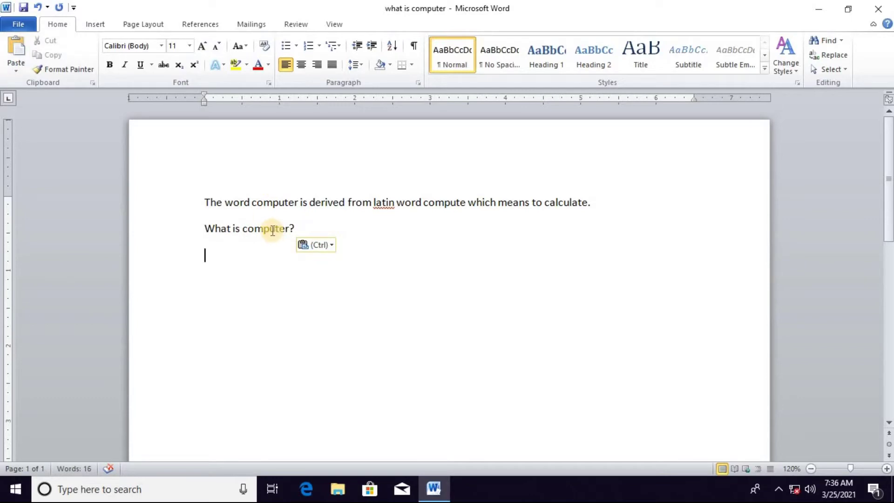
key(ctrl)
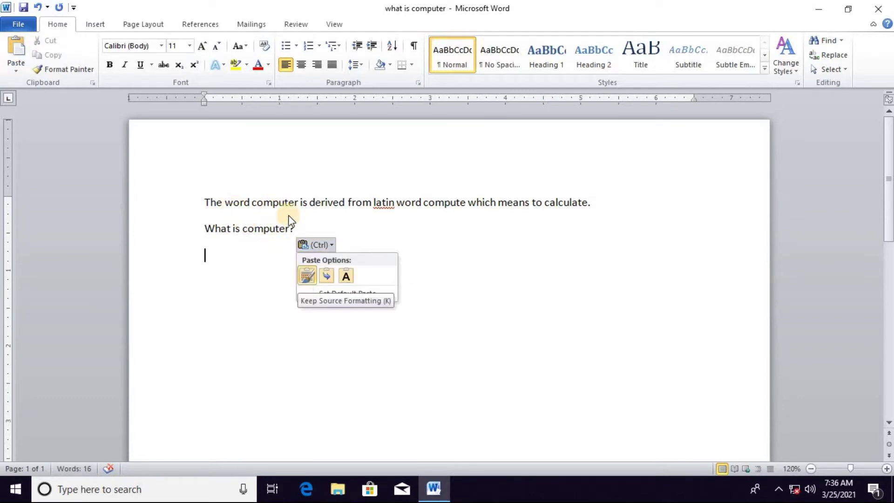
click(38, 5)
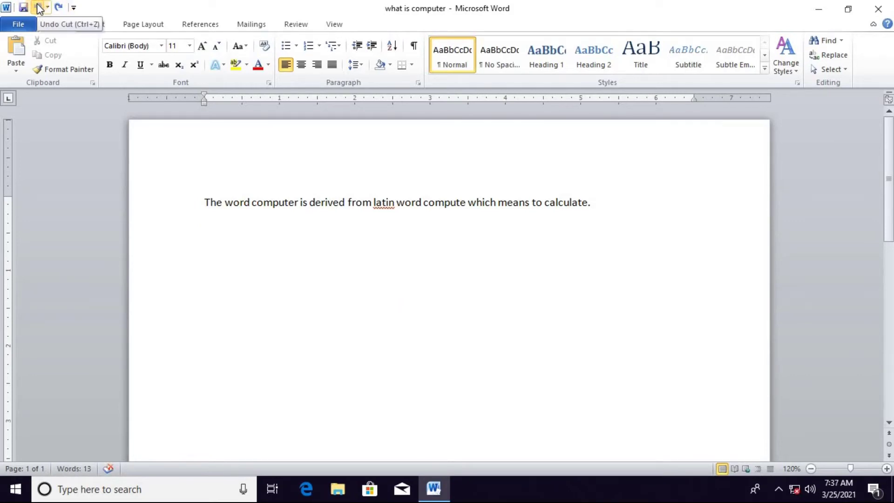
click(40, 7)
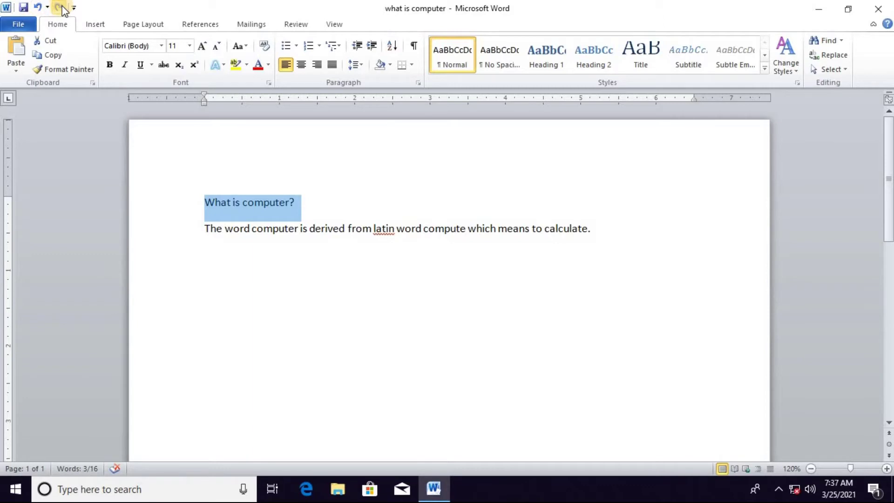
click(59, 7)
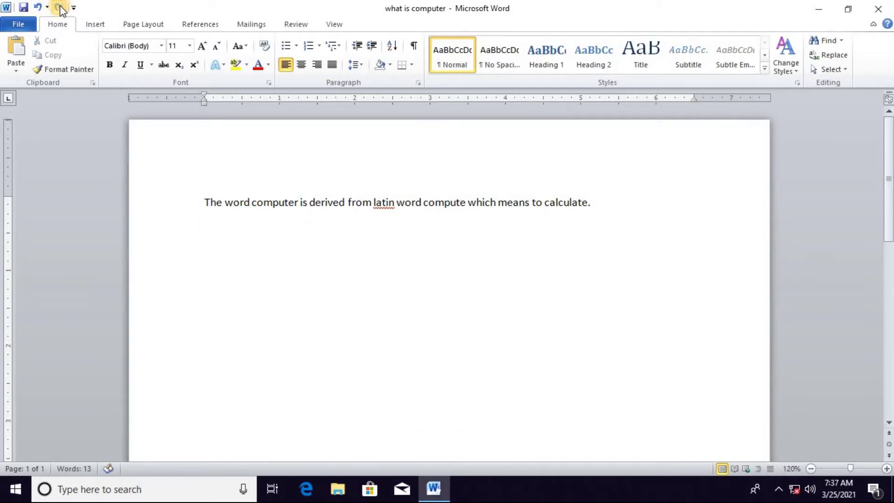
click(59, 7)
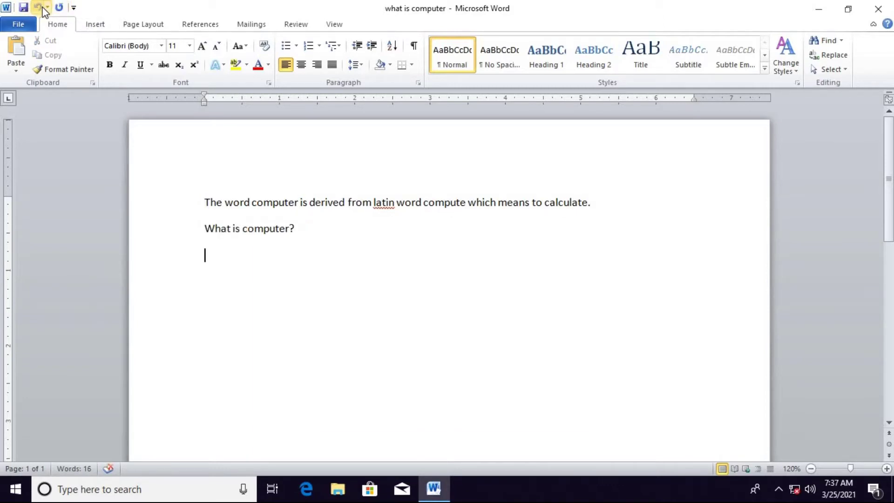
click(39, 7)
click(39, 7)
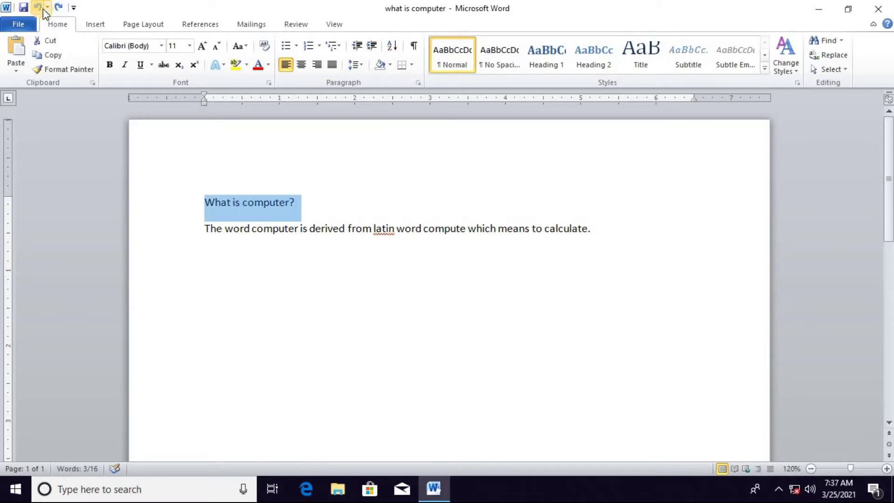
click(296, 205)
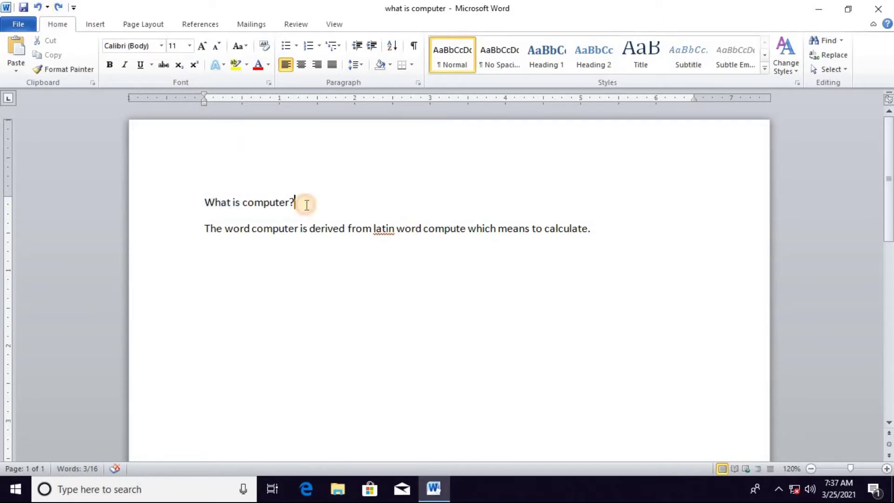
click(594, 233)
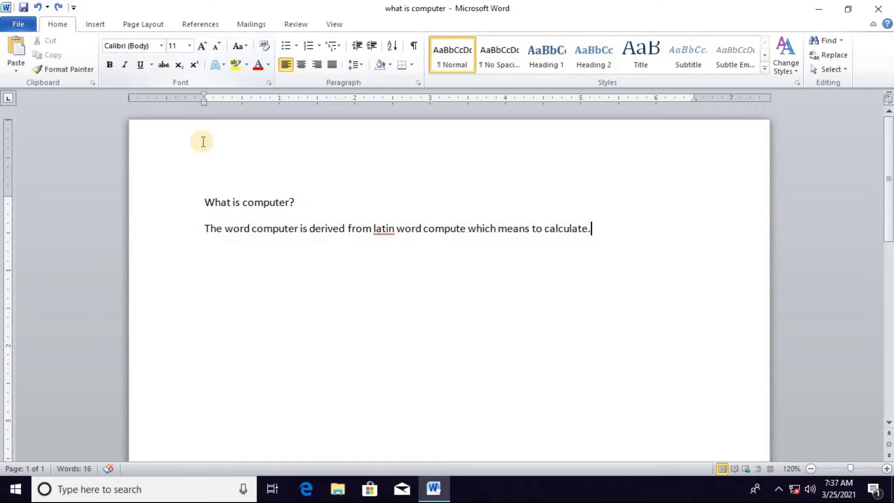
Delete both existing lines of text from the document
click(162, 45)
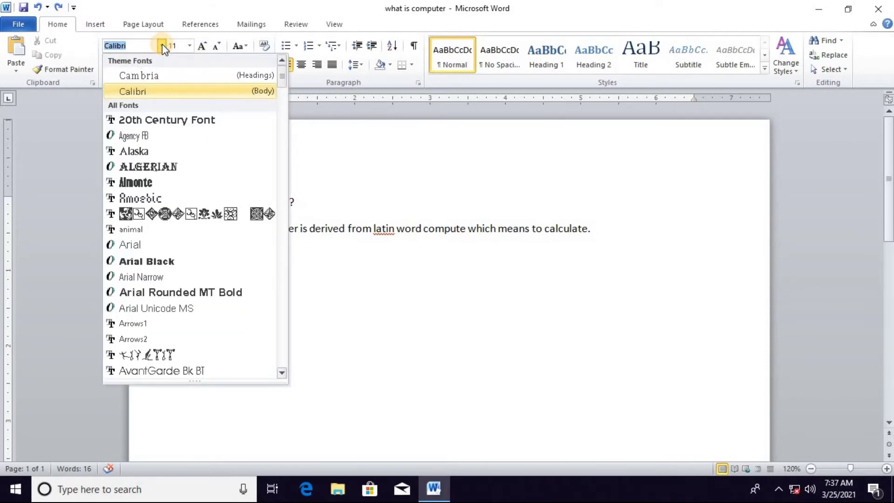
click(355, 160)
click(209, 201)
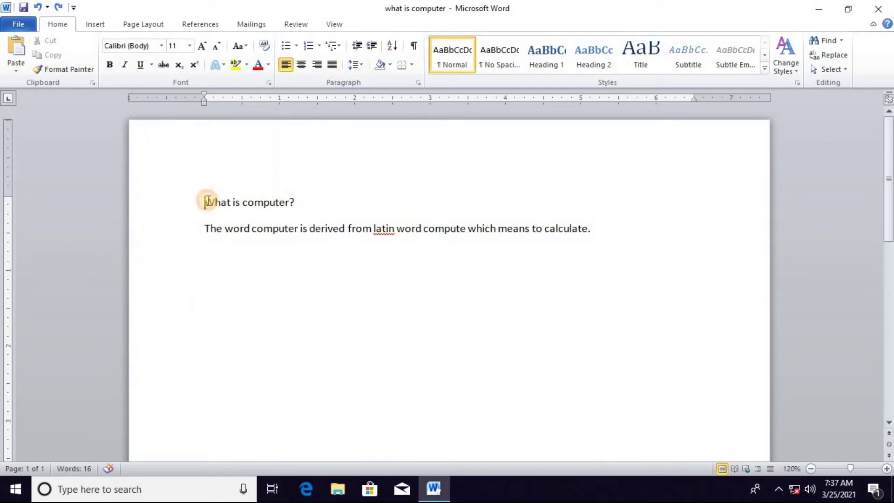
drag(205, 201, 602, 231)
key(Delete)
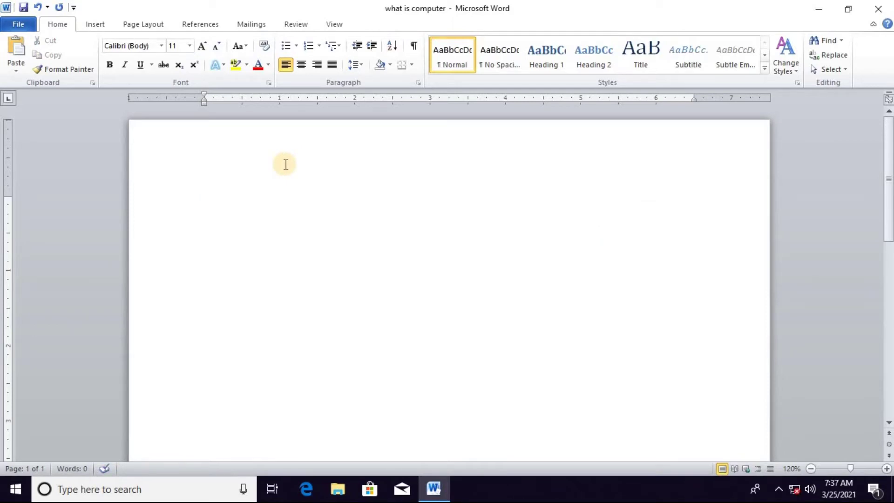
Enter =rand() to generate three paragraphs of sample text
text(=)
text(rand)
text(())
key(Return)
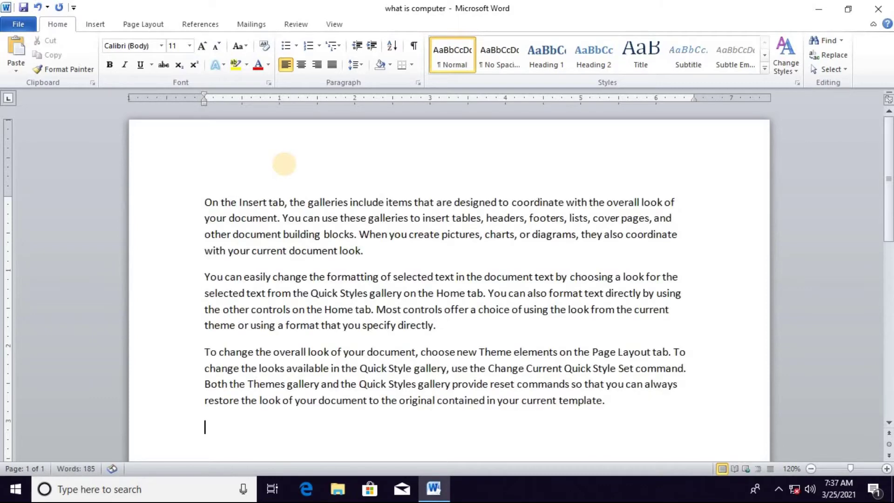
Apply the Times New Roman font to the first sample paragraph only
scroll(282, 191, down, 5)
scroll(279, 191, up, 3)
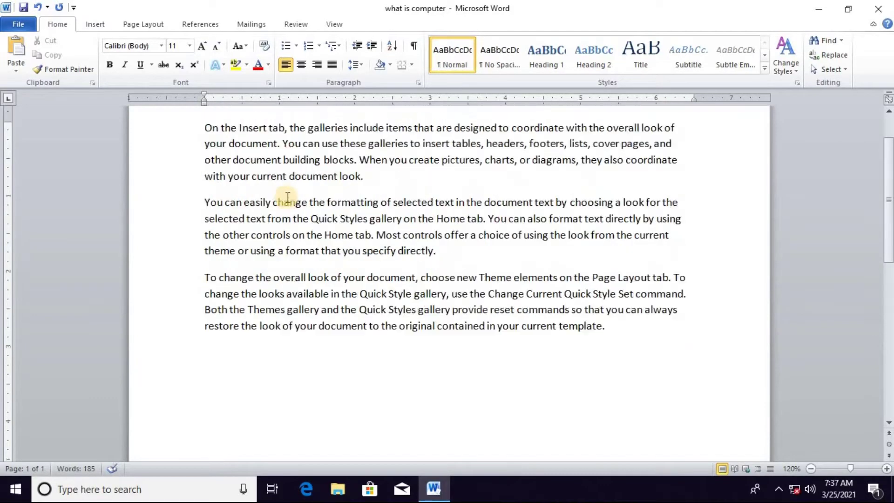
scroll(280, 190, up, 1)
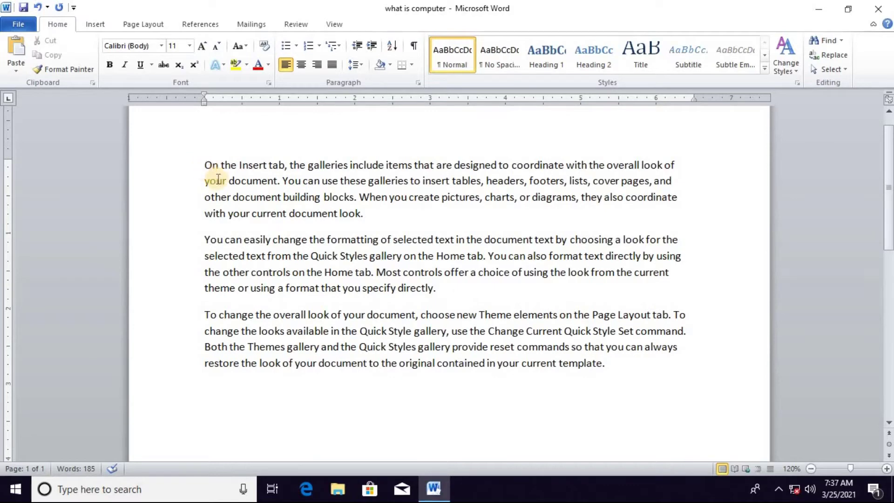
drag(204, 165, 426, 216)
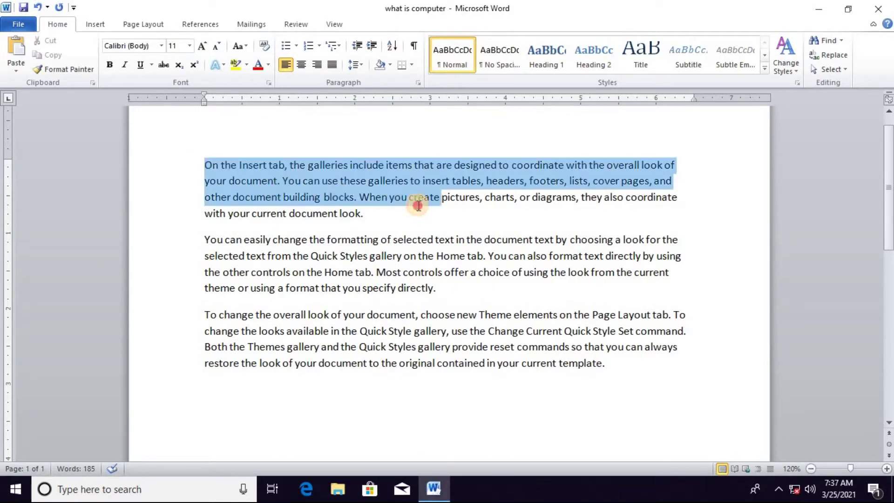
click(401, 219)
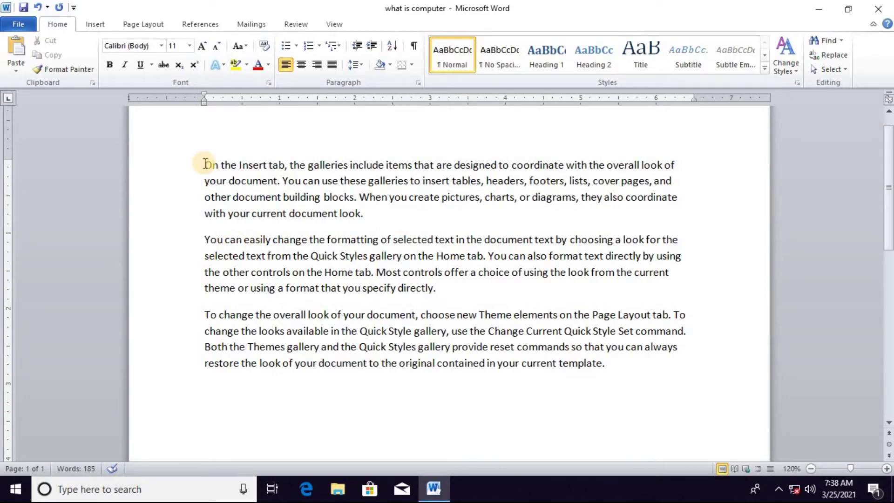
drag(204, 163, 378, 218)
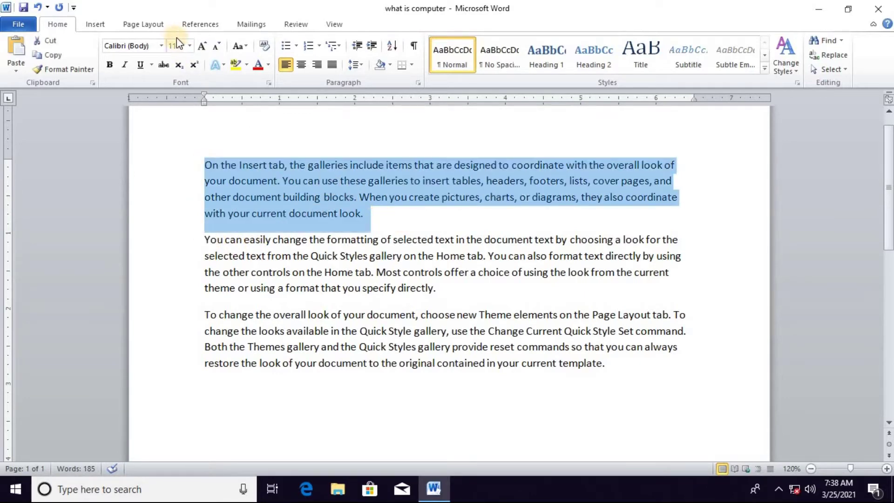
click(160, 46)
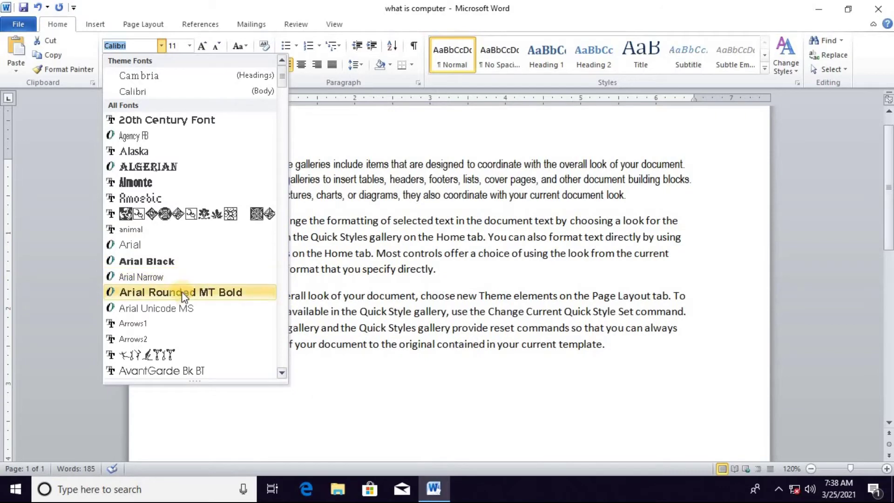
scroll(191, 303, down, 1)
scroll(191, 309, down, 1)
scroll(192, 310, down, 2)
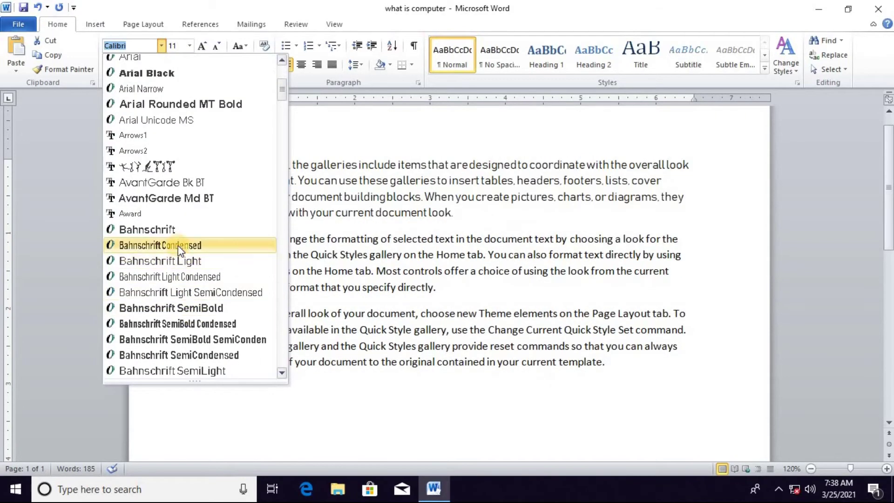
scroll(182, 164, up, 4)
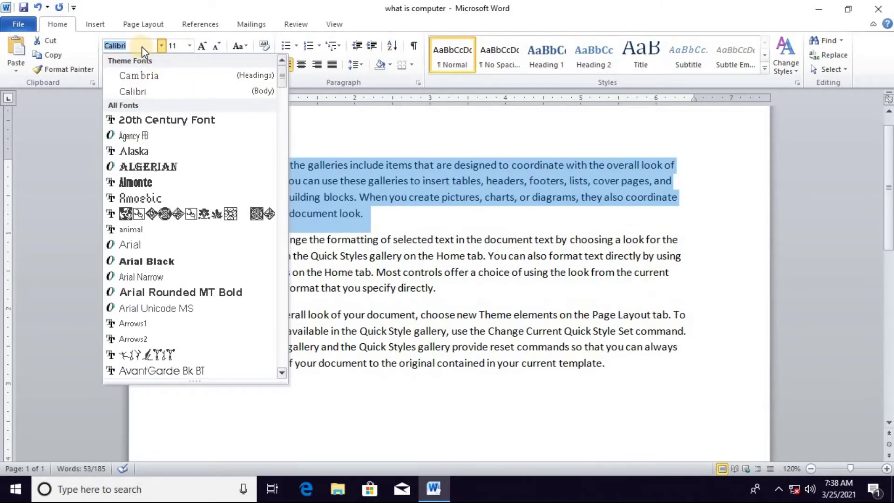
text(Tm)
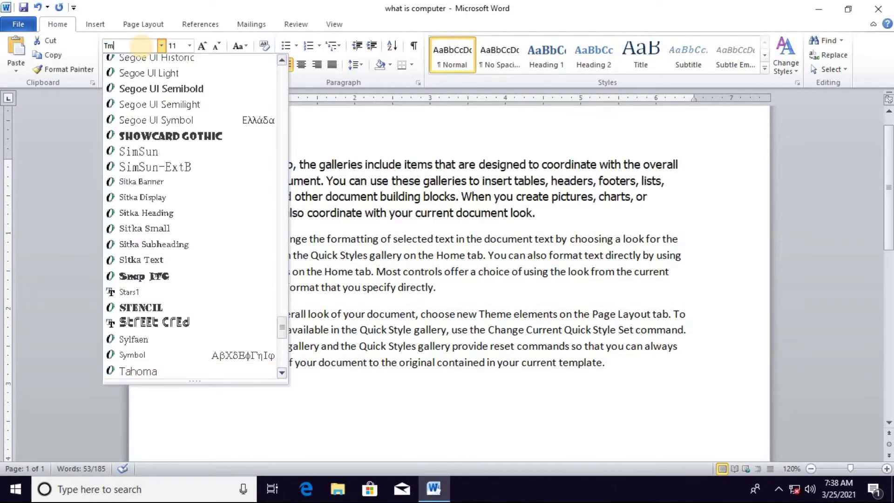
text(imes New Rom)
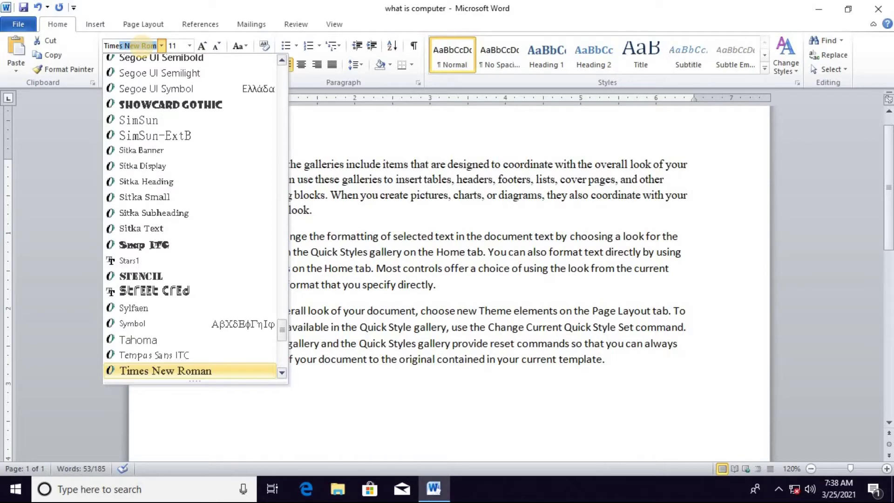
key(Return)
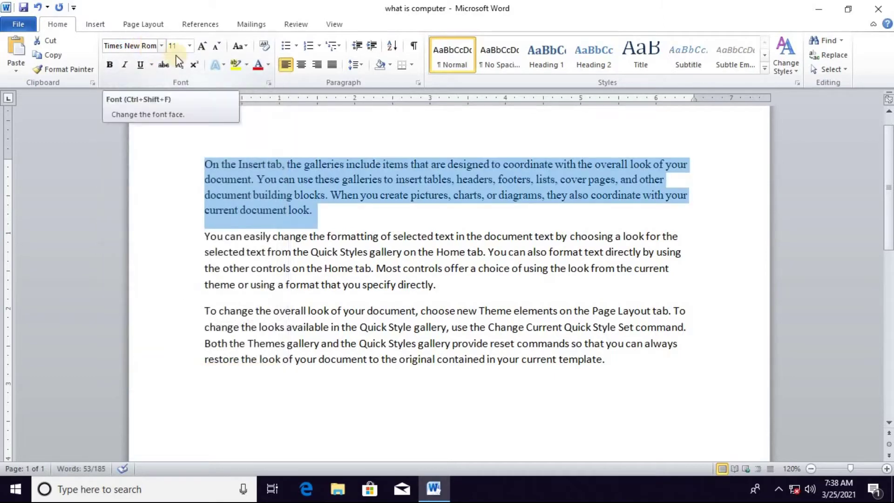
click(190, 46)
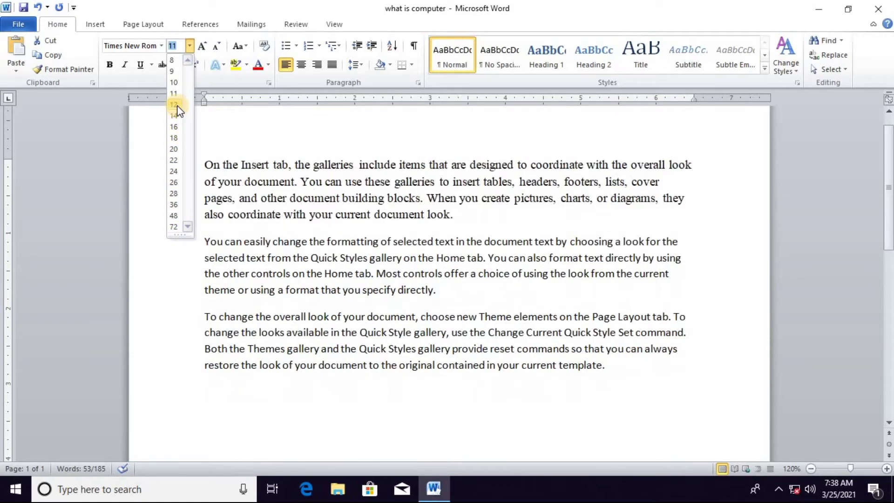
Set the first paragraph to 12 pt and try bold, leaving it unbolded
click(177, 105)
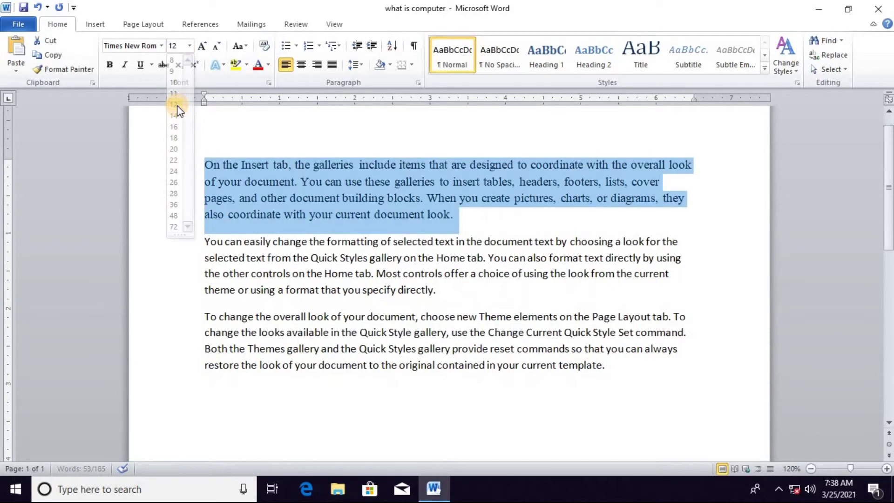
click(111, 67)
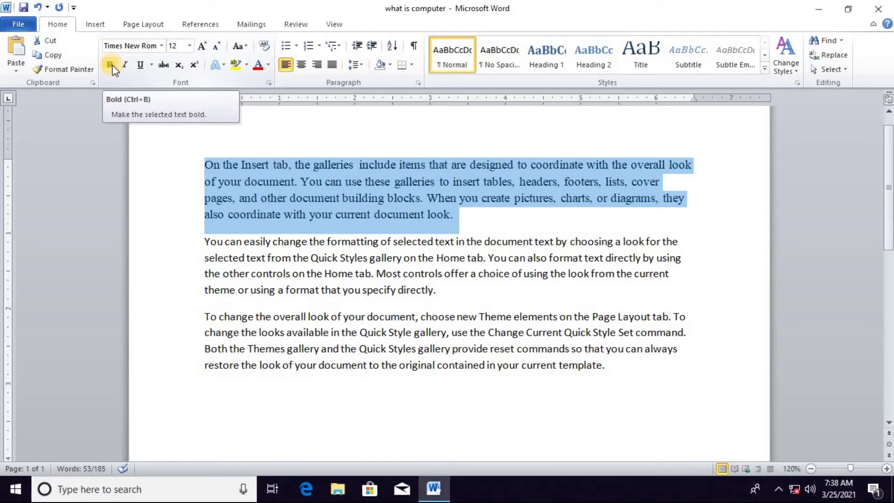
click(112, 65)
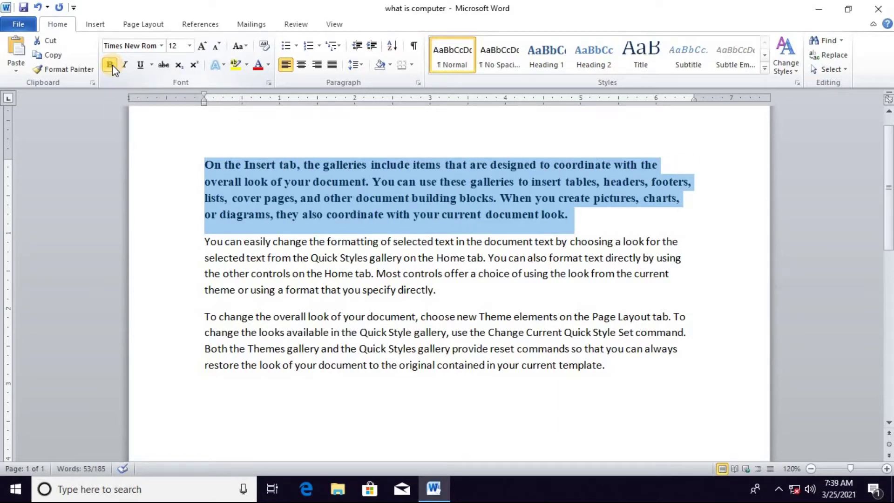
click(113, 65)
click(113, 66)
click(113, 65)
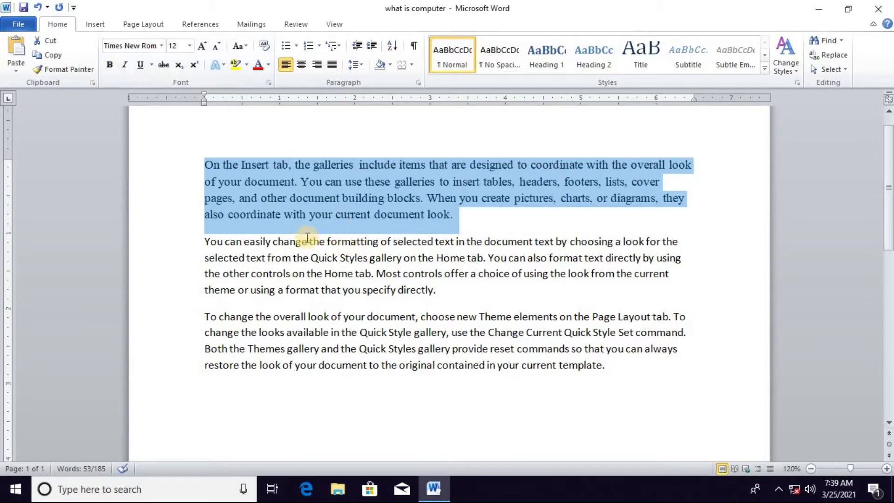
key(ctrl+b)
key(ctrl+b)
key(ctrl+b)
key(ctrl+b)
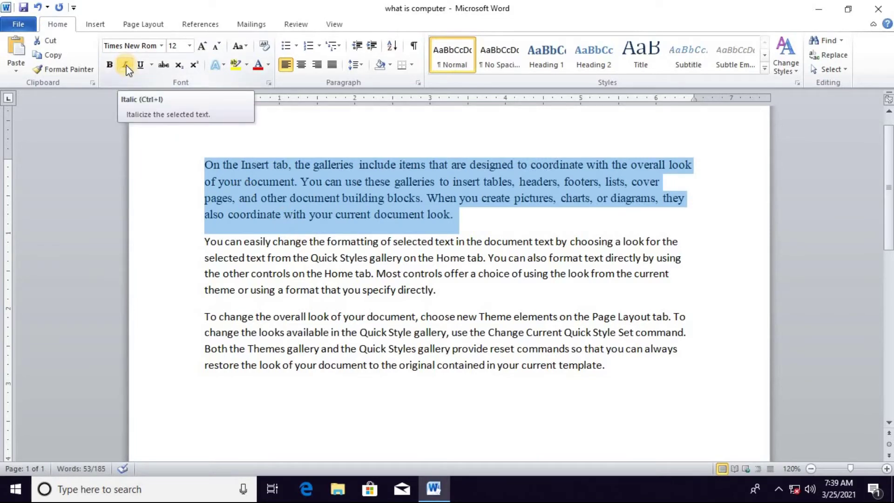
Toggle italic on and off, leaving the first paragraph non-italic
click(126, 65)
click(125, 65)
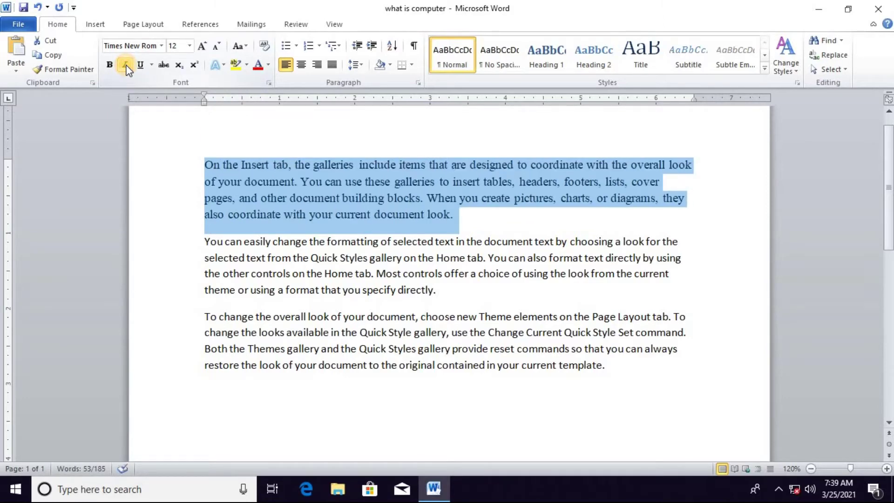
click(125, 65)
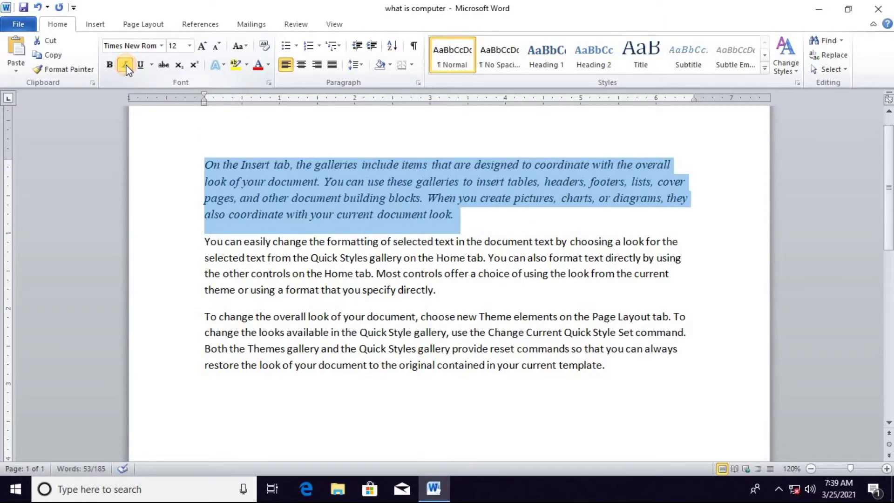
click(126, 65)
click(126, 65)
click(126, 65)
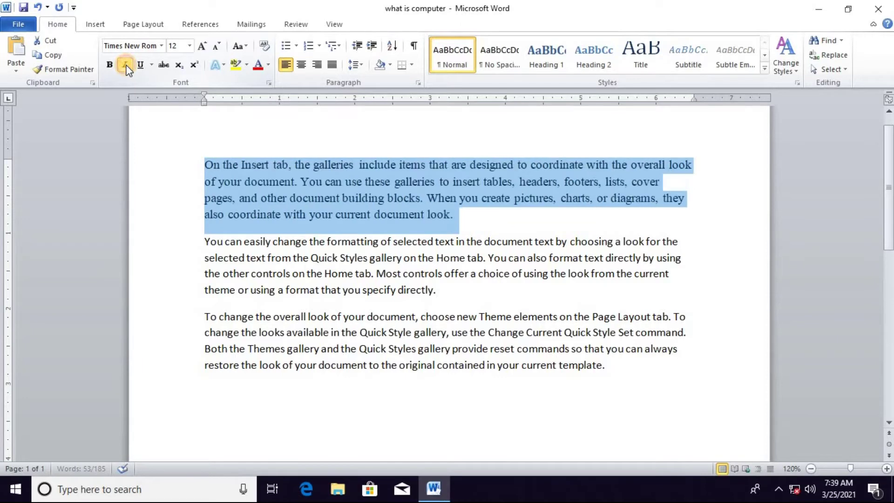
Try single and double underline, then undo so the paragraph has no underline
click(140, 68)
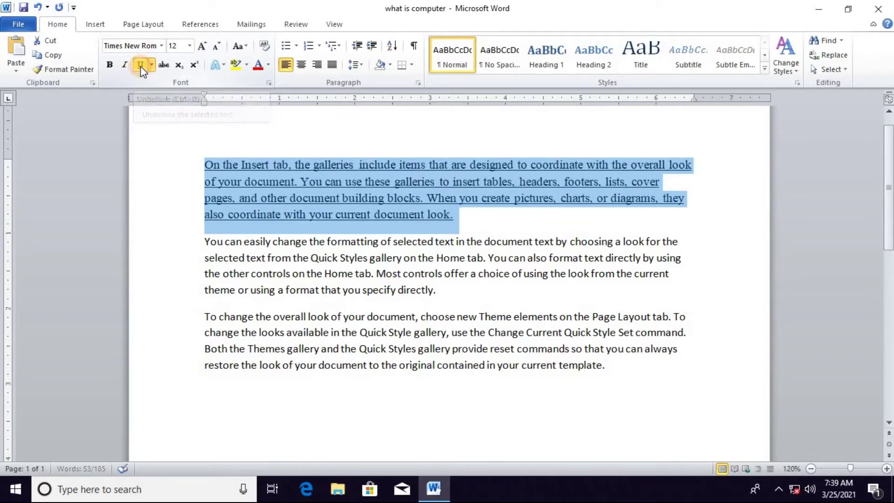
click(141, 67)
click(142, 67)
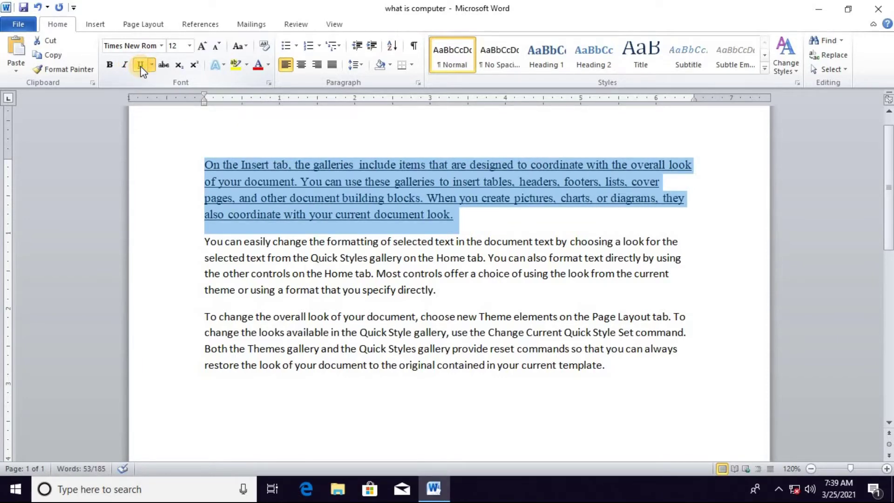
click(141, 68)
click(141, 67)
click(141, 68)
click(152, 64)
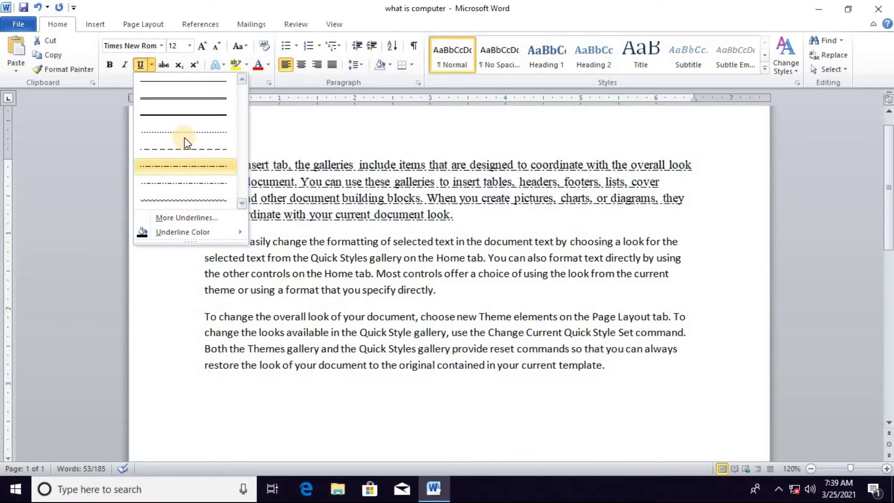
click(195, 100)
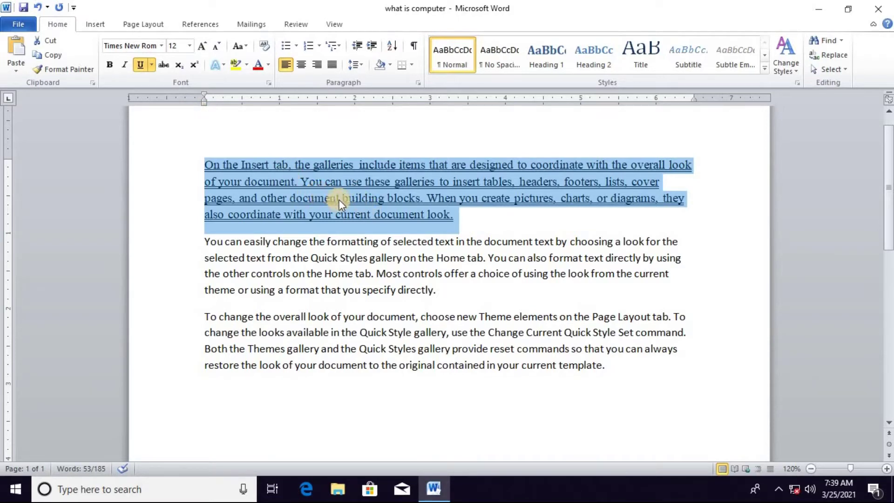
key(ctrl+z)
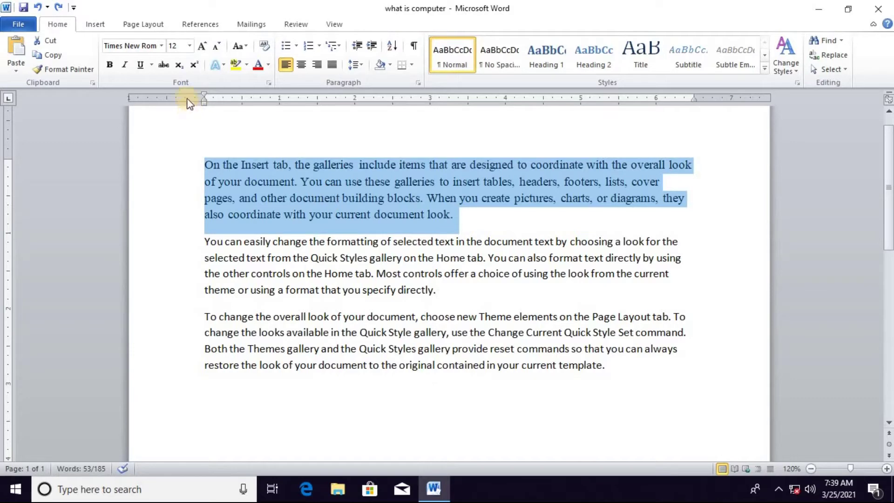
click(165, 68)
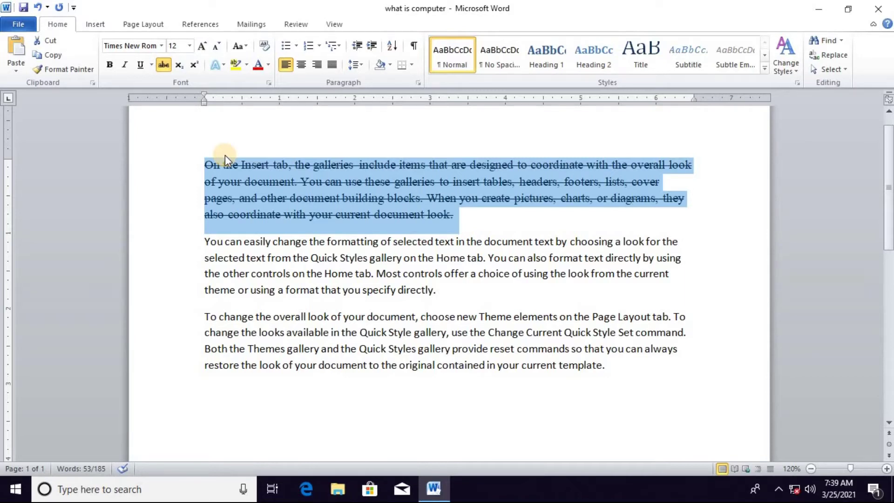
click(165, 65)
click(236, 131)
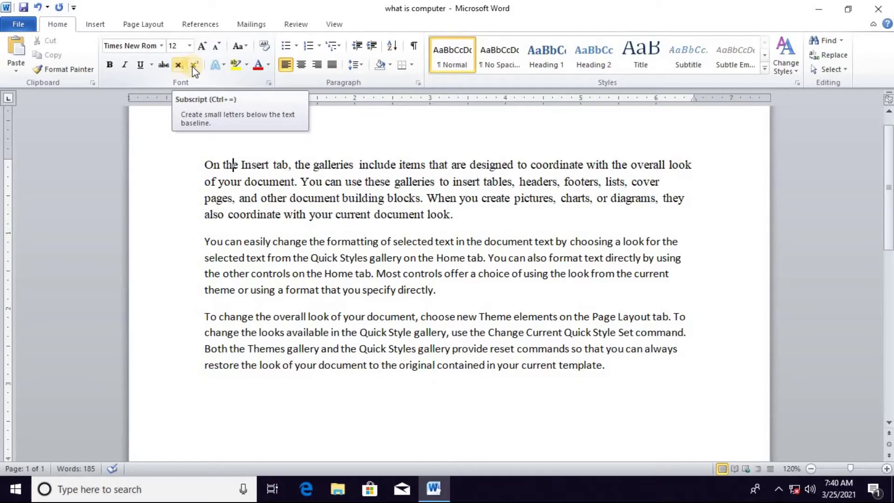
scroll(466, 298, down, 2)
click(614, 259)
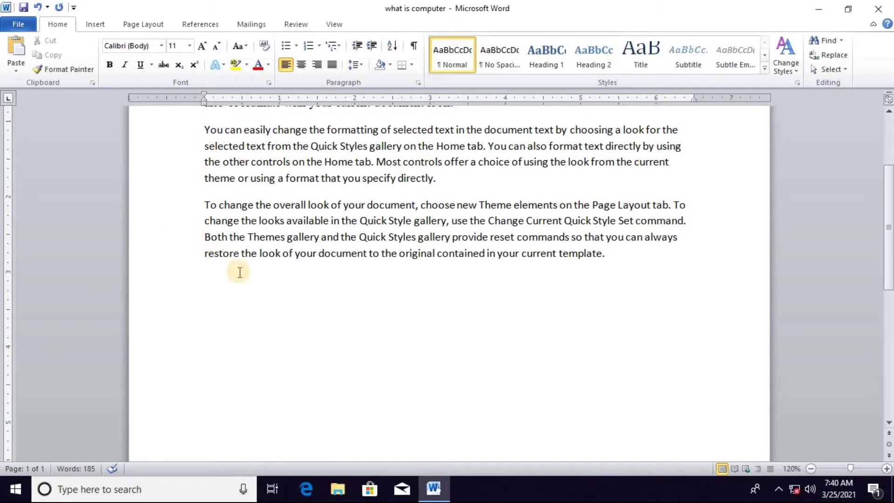
text(212)
key(BackSpace)
key(BackSpace)
text(2)
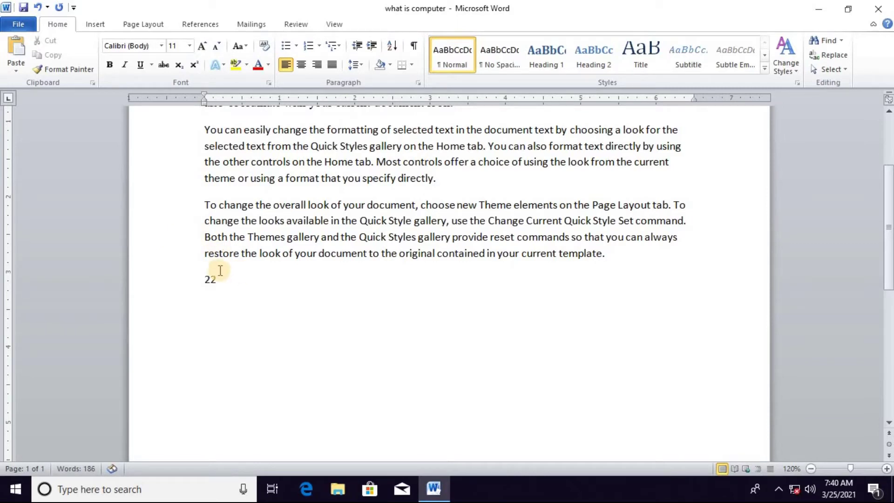
drag(217, 279, 209, 285)
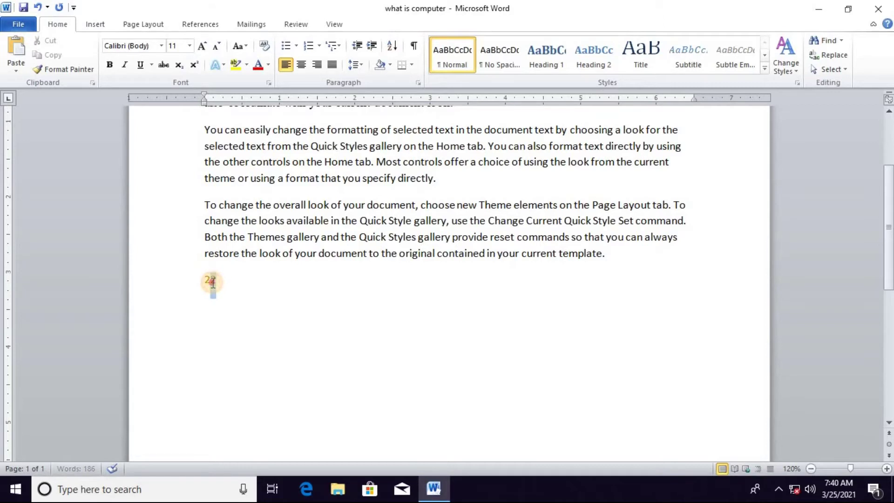
click(180, 68)
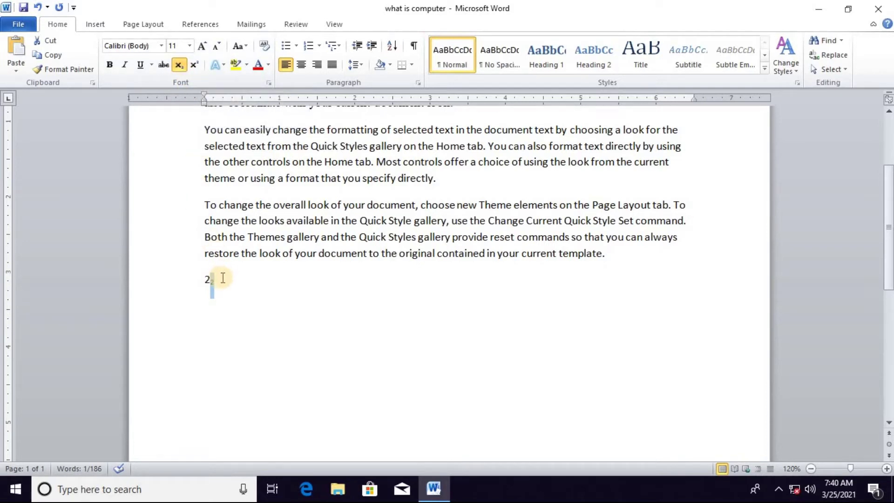
key(ctrl+z)
click(199, 66)
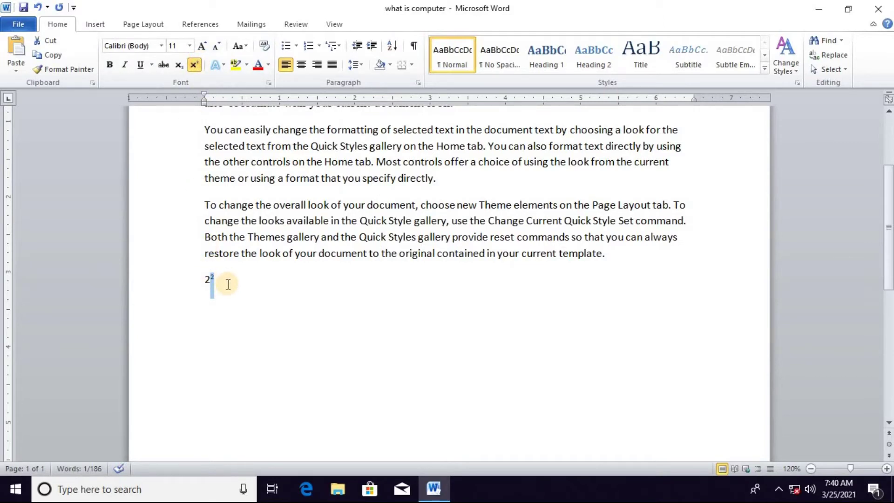
drag(228, 284, 205, 284)
key(BackSpace)
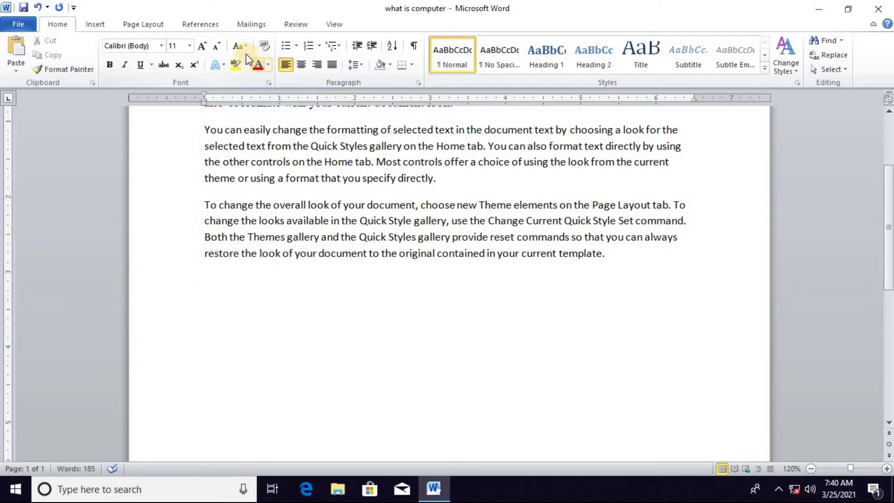
click(189, 45)
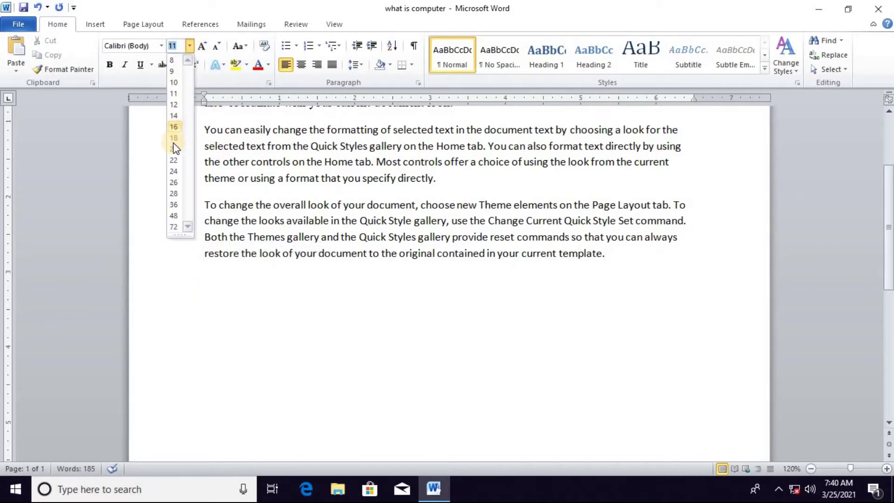
scroll(281, 289, up, 1)
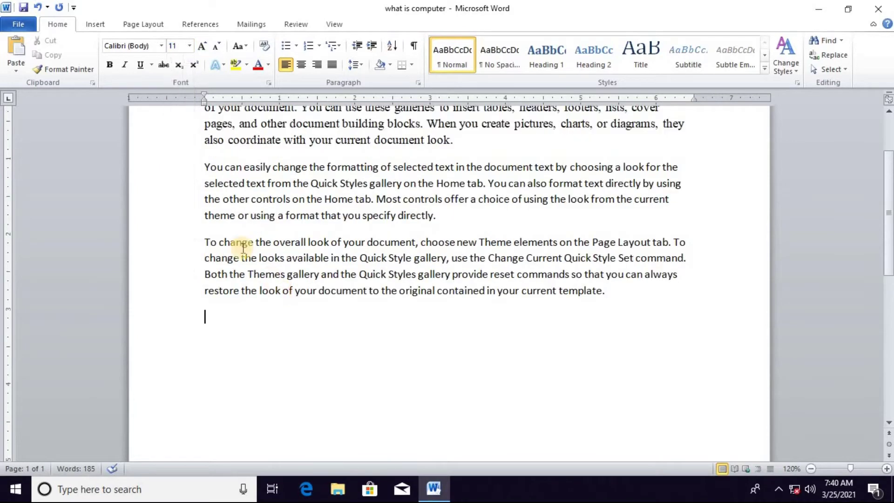
scroll(243, 249, up, 3)
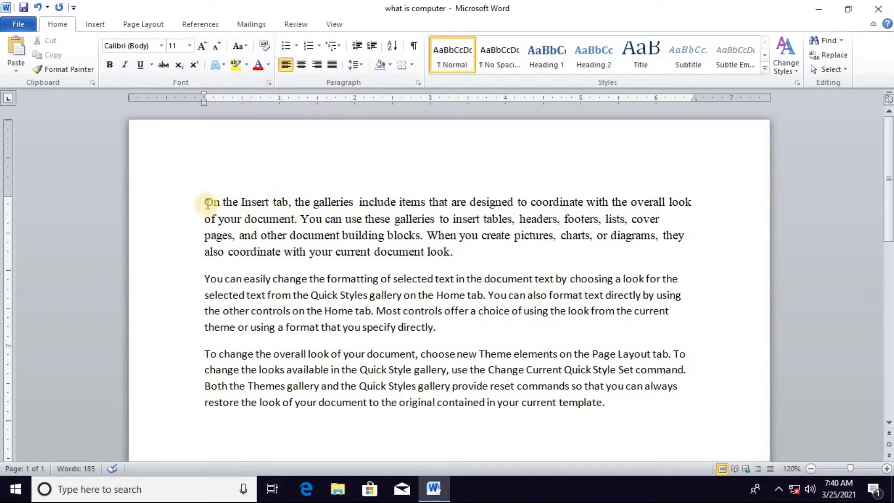
Grow the first paragraph's font twice, then shrink it down to 9 pt
drag(207, 203, 459, 255)
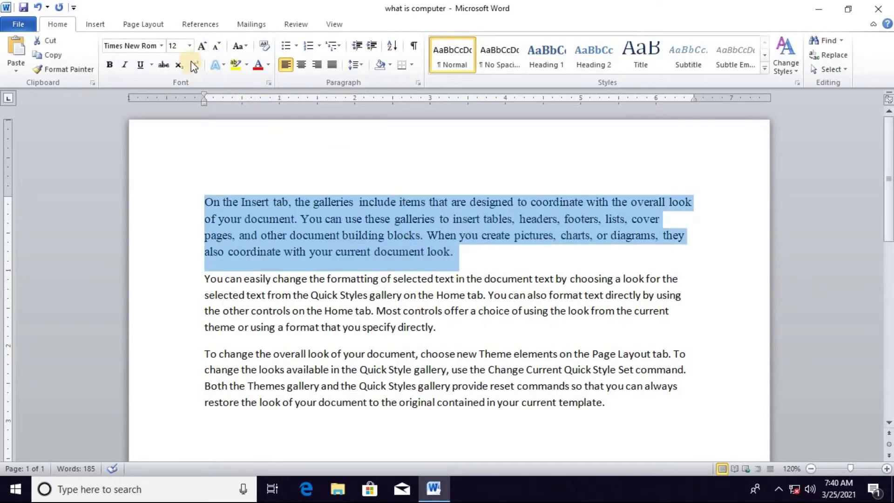
click(203, 46)
click(203, 46)
click(203, 46)
click(215, 46)
click(215, 46)
click(216, 46)
click(216, 47)
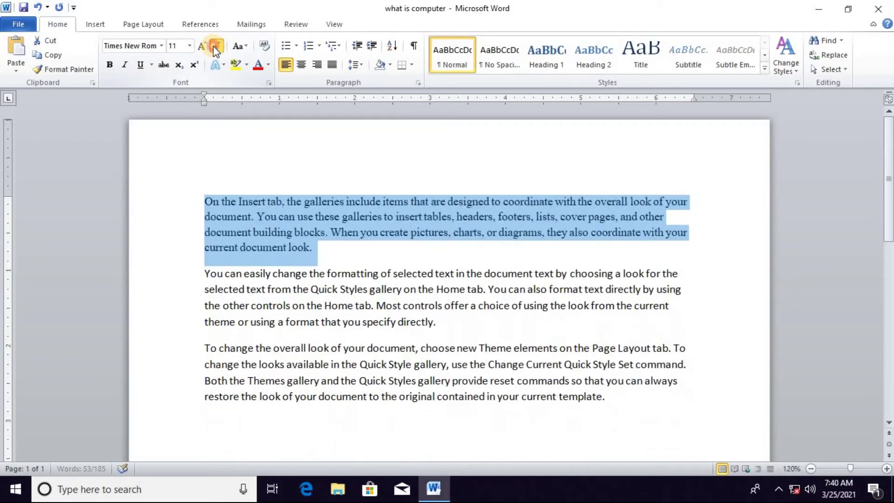
click(216, 46)
click(215, 47)
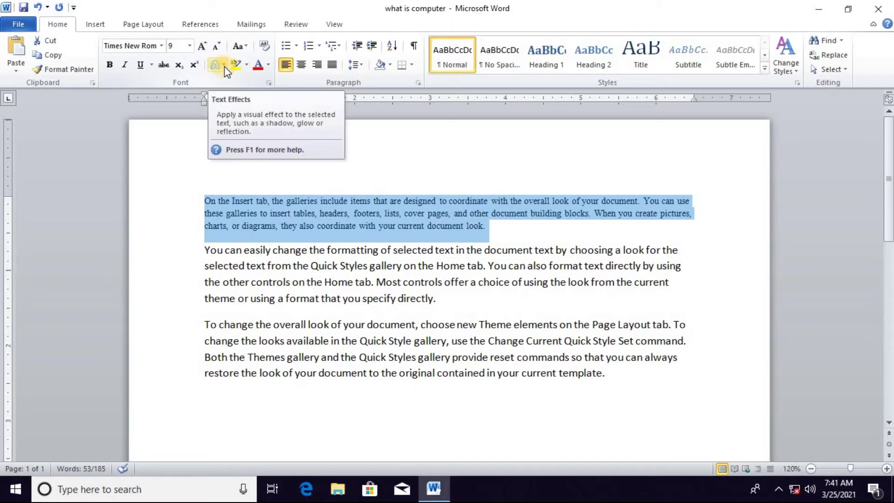
click(224, 66)
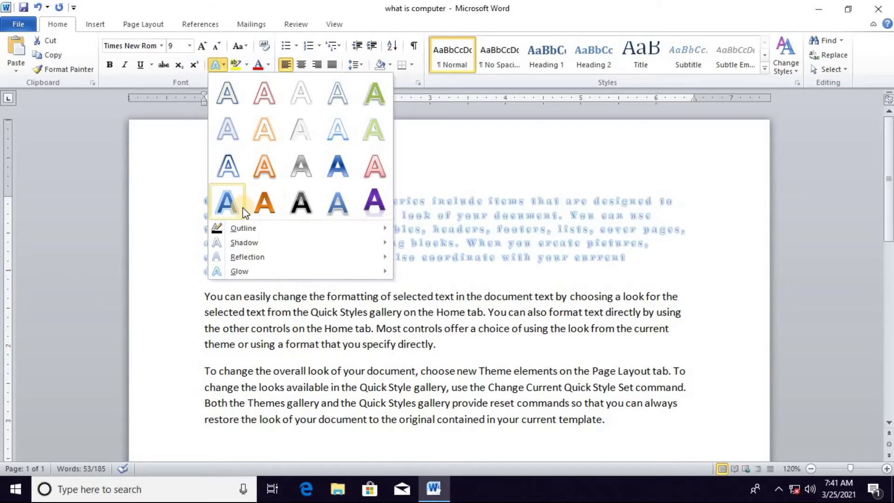
click(175, 174)
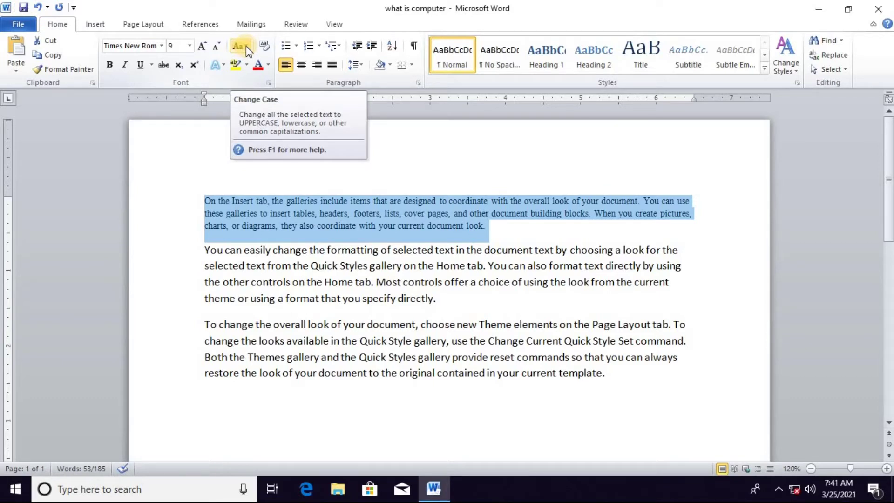
Change the first paragraph to all UPPERCASE
click(246, 46)
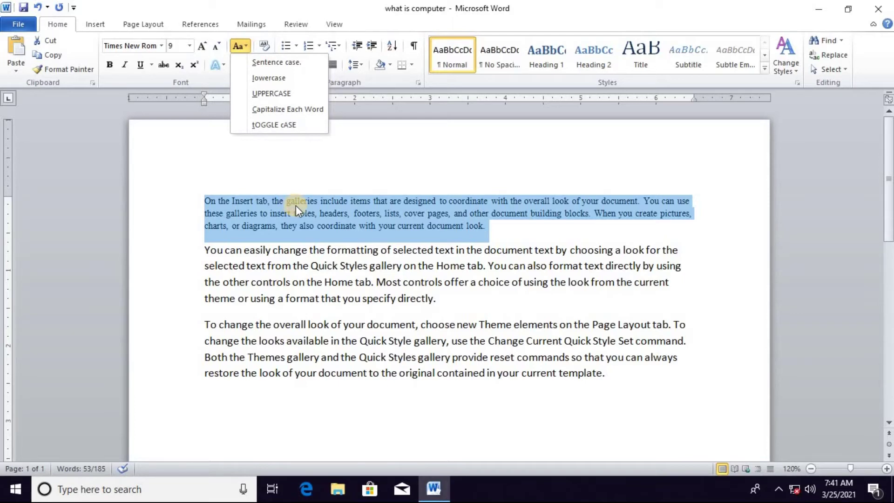
click(270, 261)
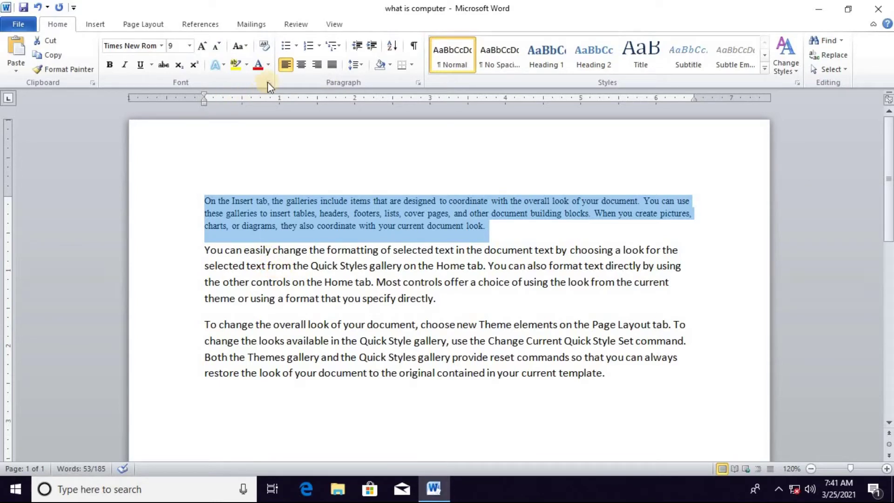
click(246, 44)
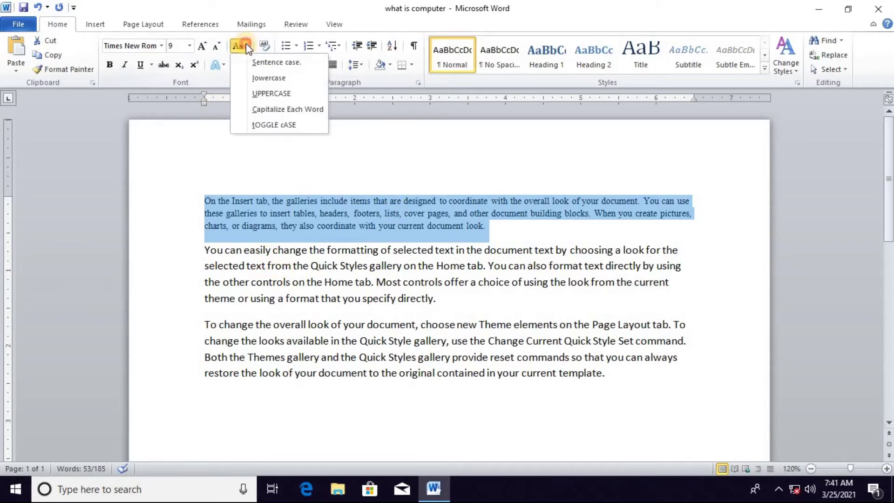
click(271, 93)
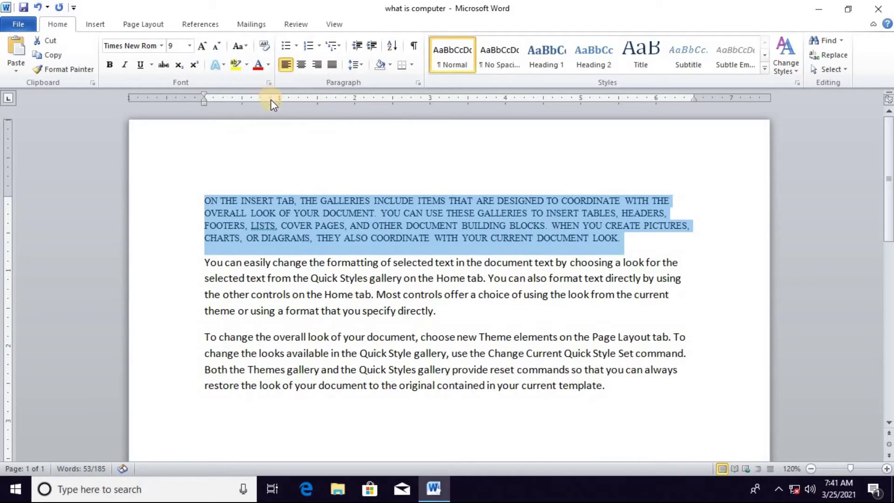
click(367, 262)
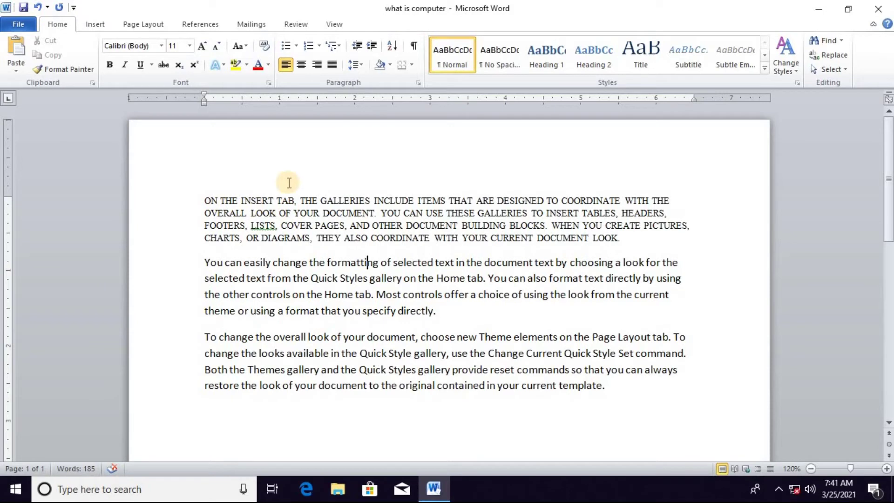
Change the first paragraph to lowercase, then to Sentence case
drag(204, 201, 211, 201)
drag(272, 212, 619, 239)
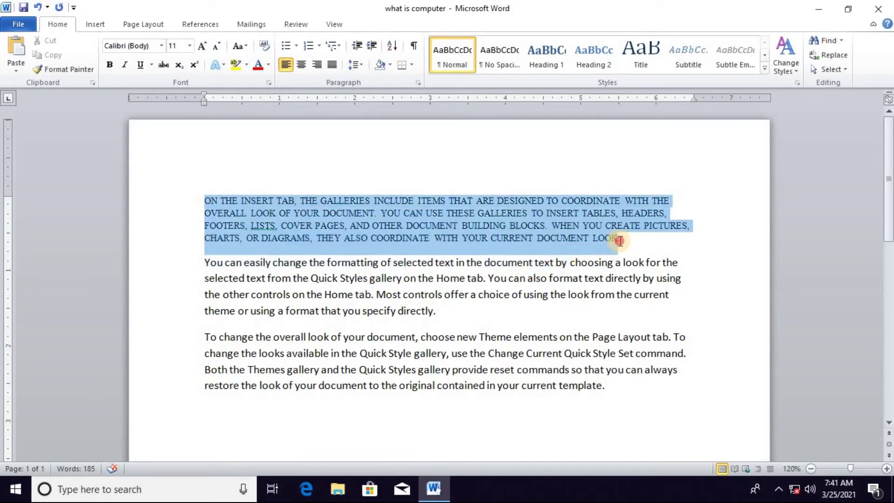
click(246, 47)
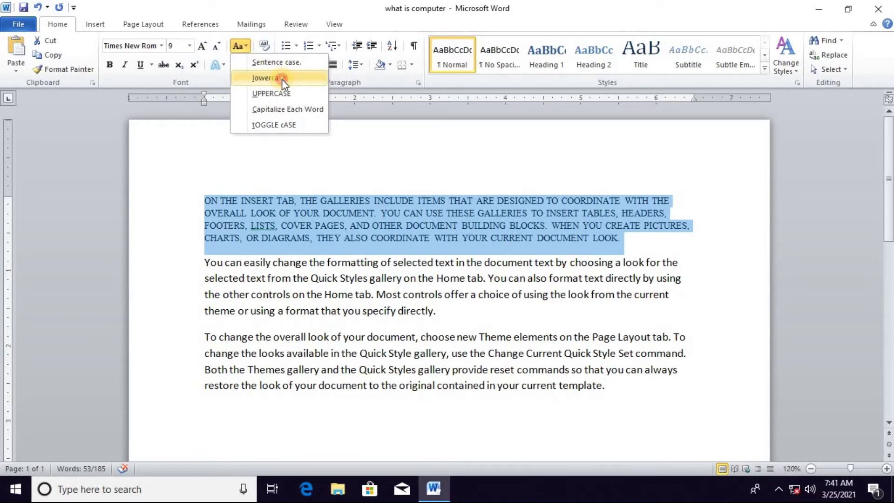
click(281, 78)
click(247, 47)
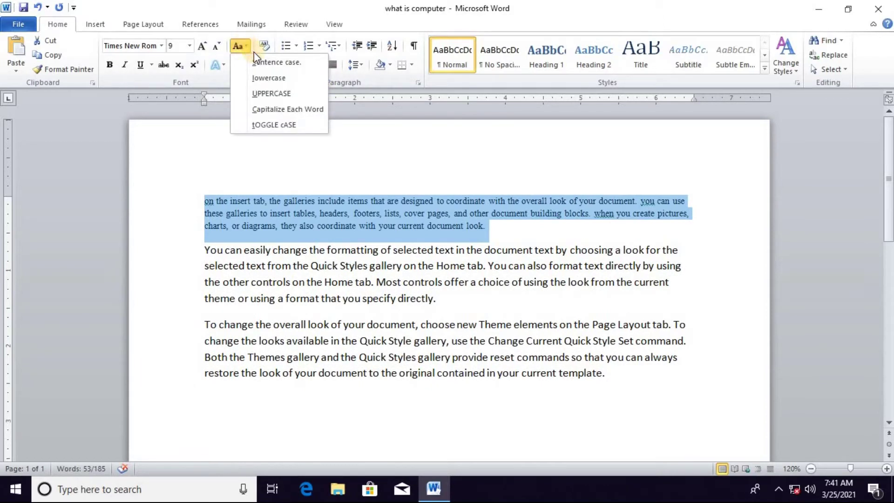
click(278, 63)
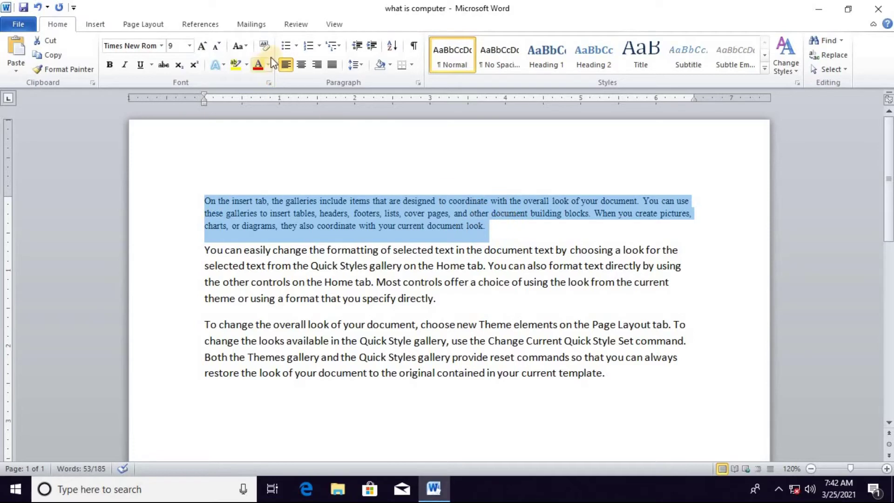
Apply Capitalize Each Word, then tOGGLE cASE, then Sentence case to the first paragraph
click(239, 46)
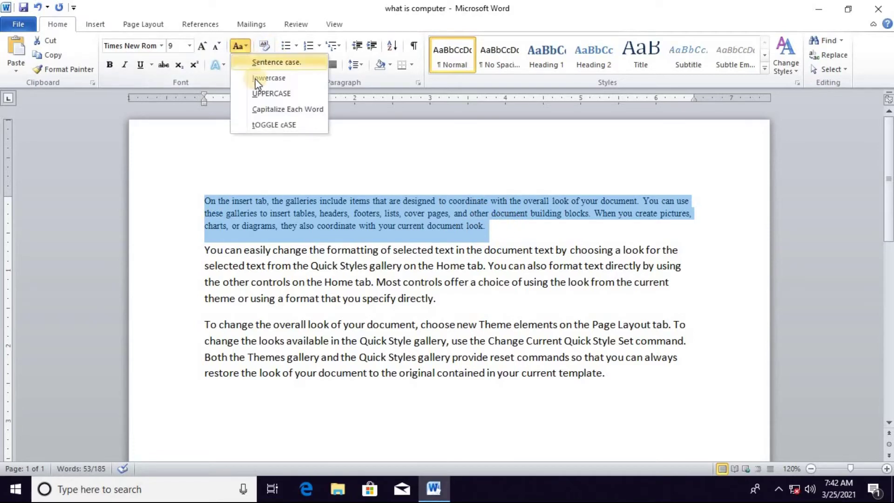
click(284, 111)
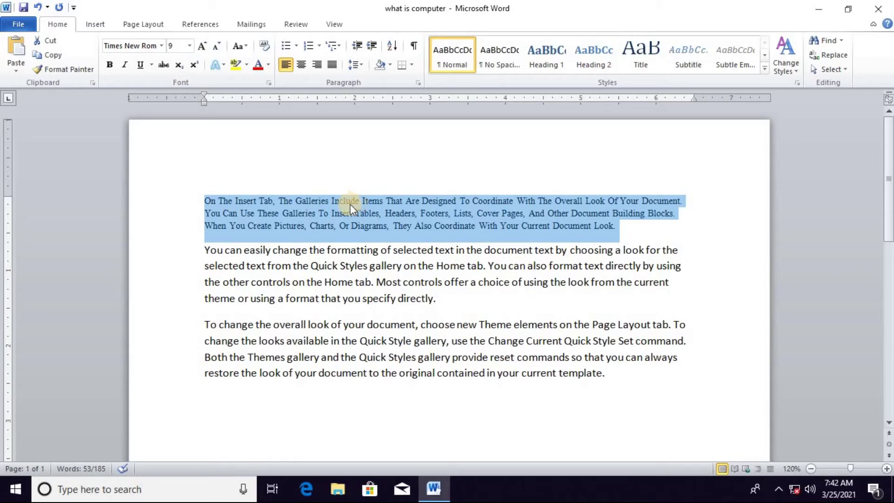
click(250, 46)
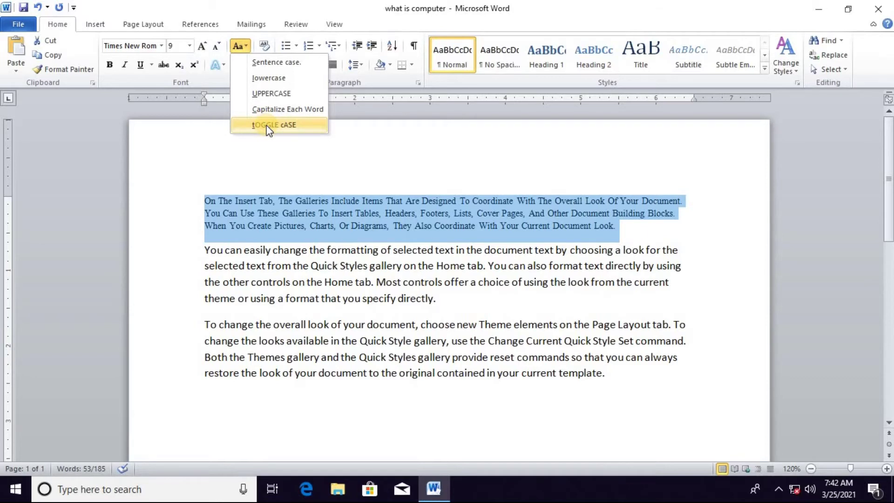
click(269, 126)
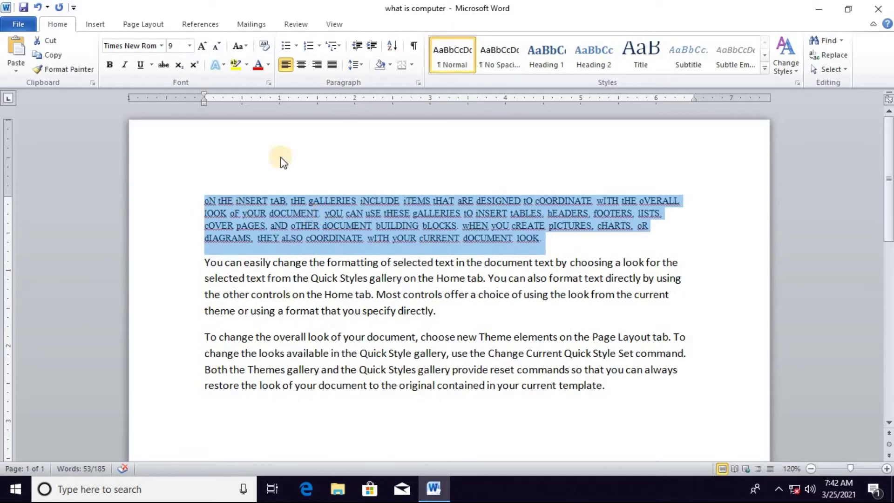
click(248, 47)
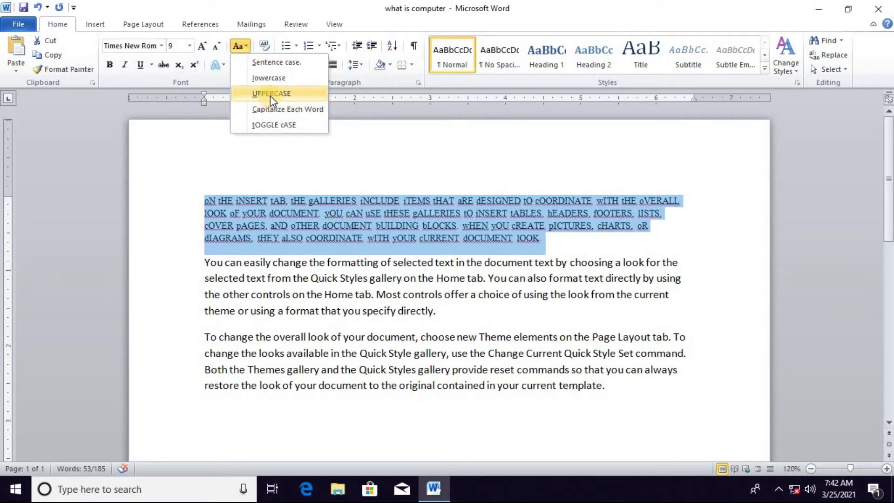
click(272, 63)
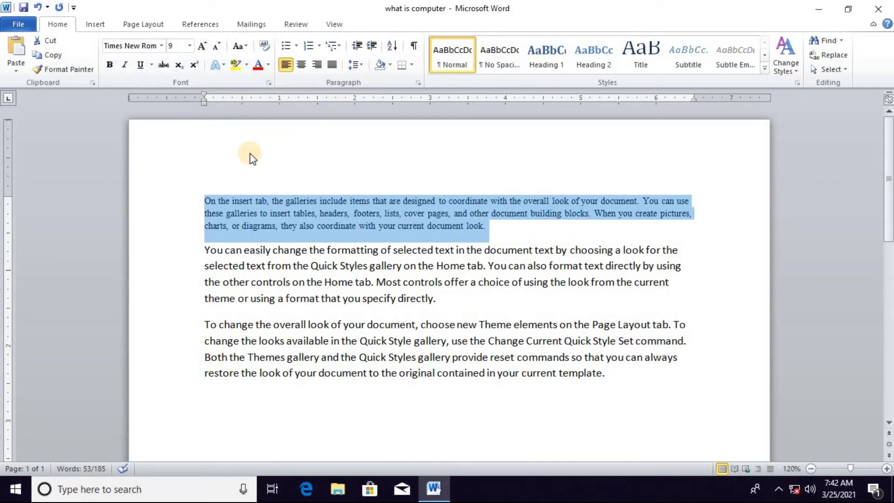
click(241, 254)
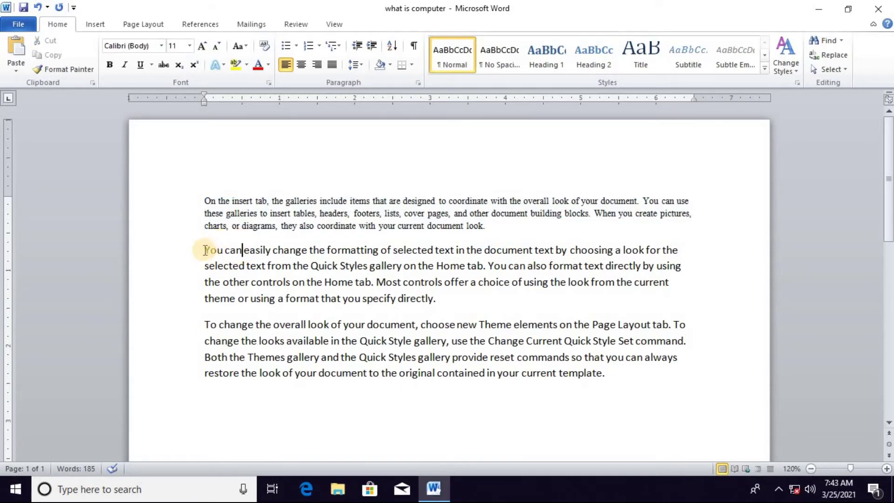
Highlight the second paragraph's first line in yellow
mouse_move(205, 250)
mouse_down()
mouse_move(651, 239)
mouse_move(697, 250)
mouse_up()
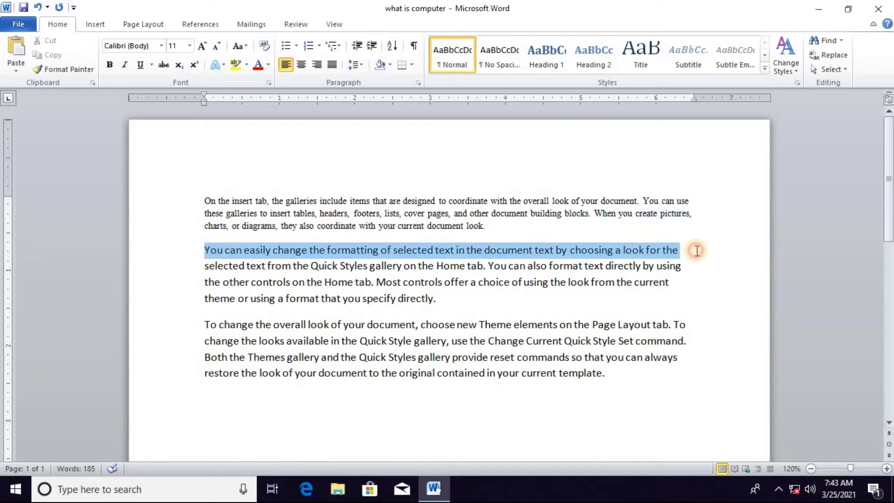
click(246, 65)
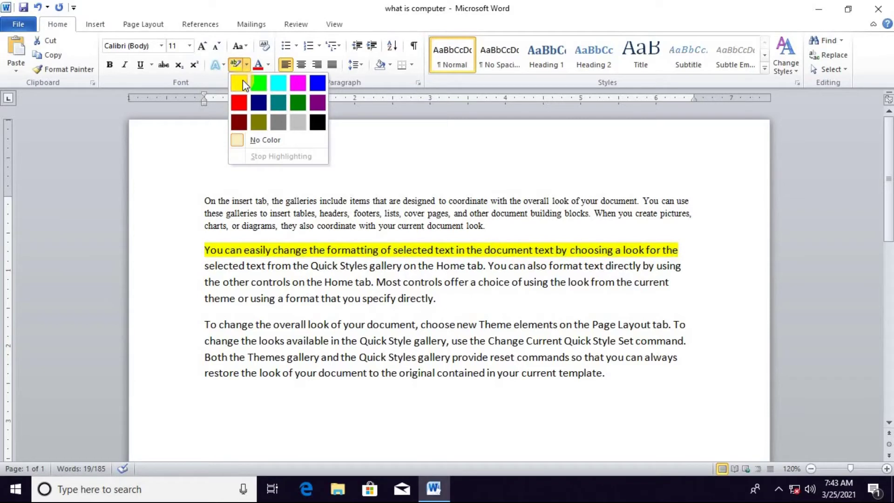
click(242, 80)
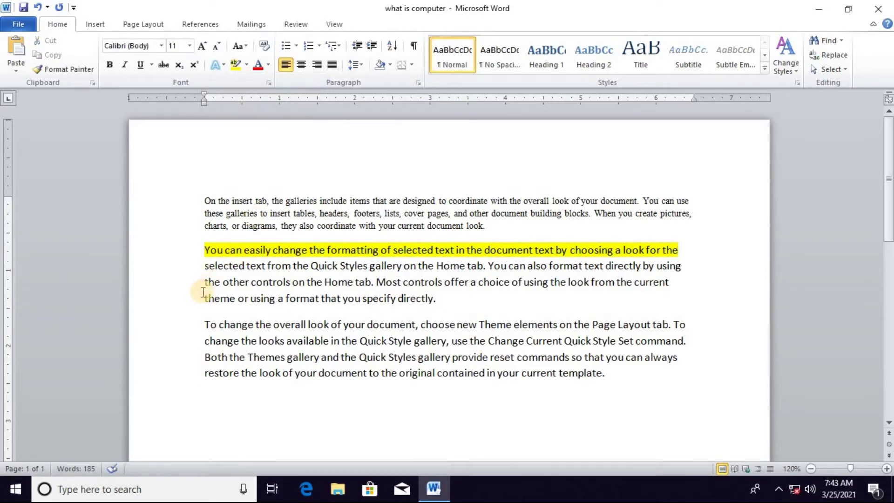
Highlight the second paragraph's last two lines in pink
drag(205, 282, 475, 305)
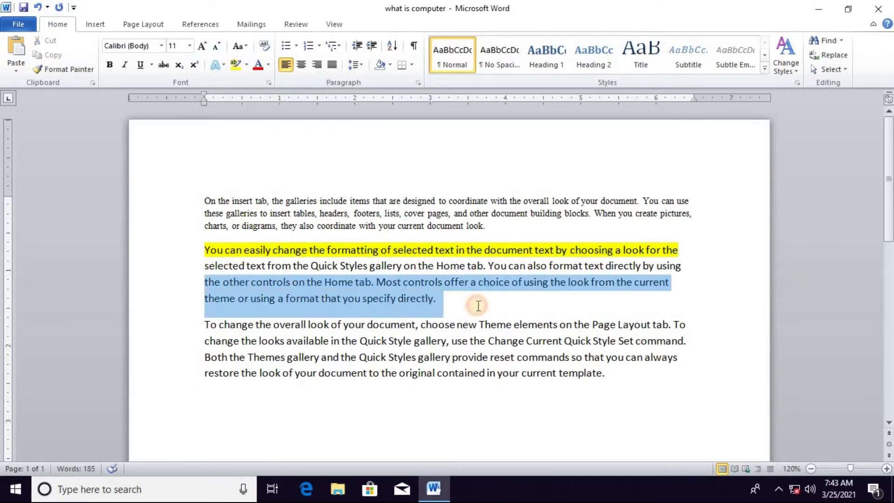
click(246, 65)
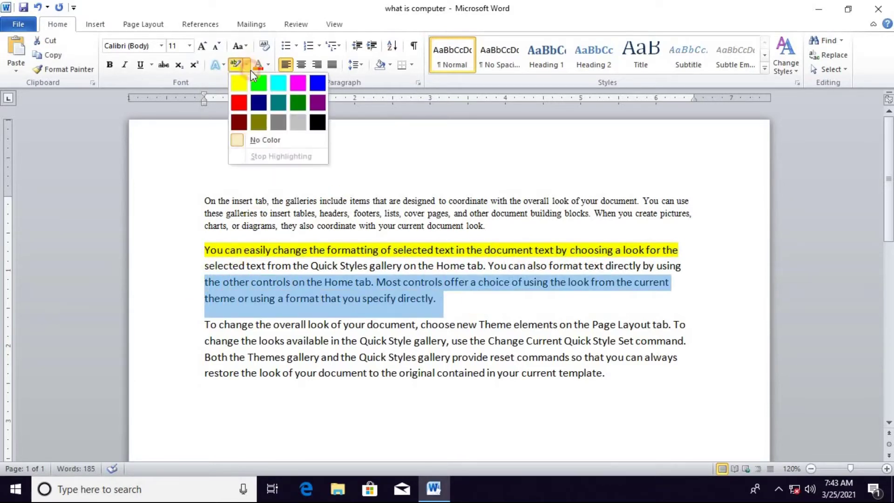
click(299, 83)
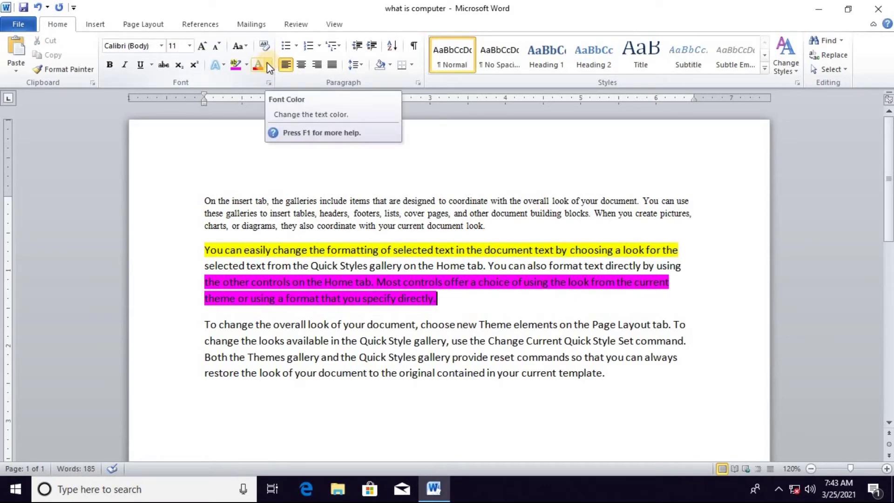
click(268, 65)
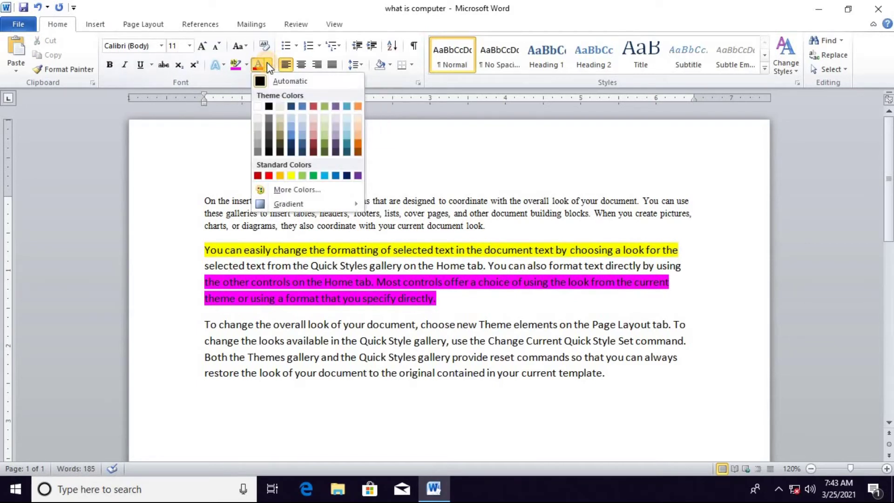
click(341, 325)
drag(204, 202, 517, 223)
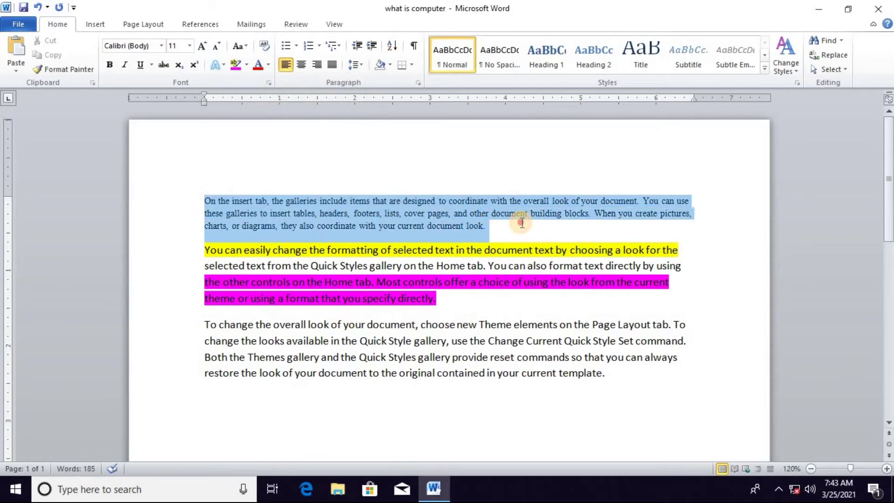
click(269, 64)
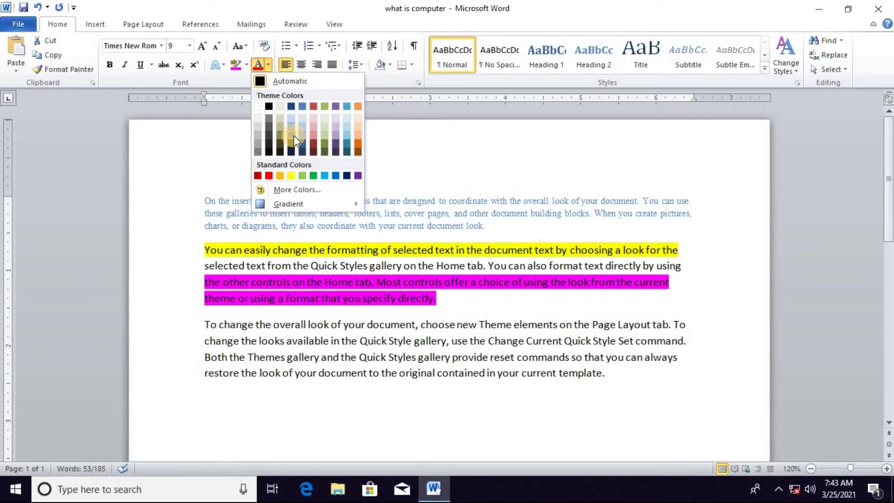
click(409, 148)
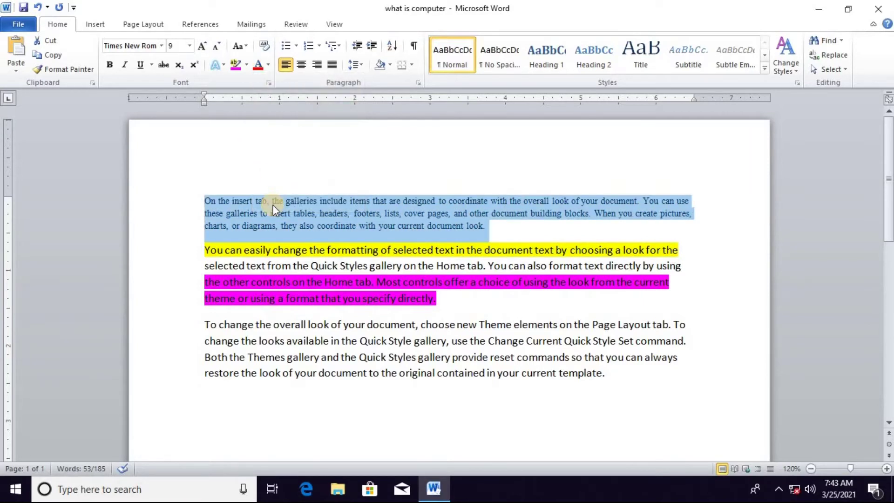
click(278, 187)
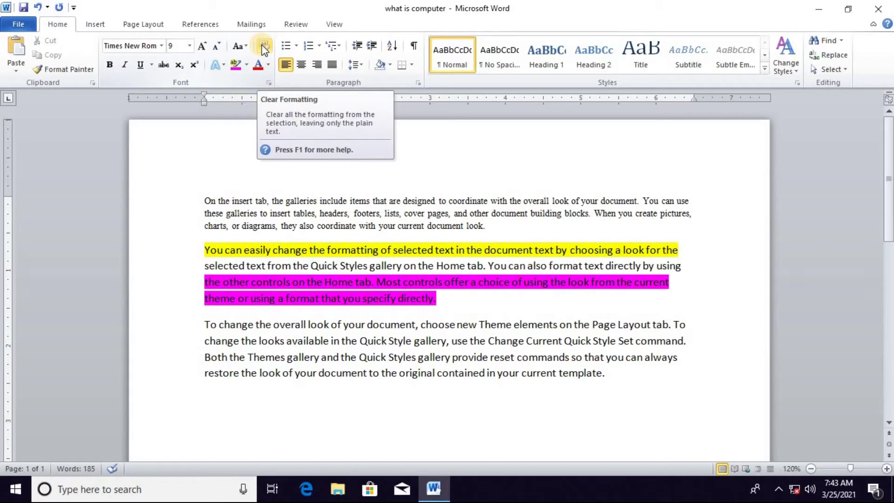
Remove the 9 pt Times New Roman formatting from the first paragraph with Clear Formatting
mouse_move(204, 200)
mouse_down()
mouse_move(523, 221)
mouse_move(489, 232)
mouse_up()
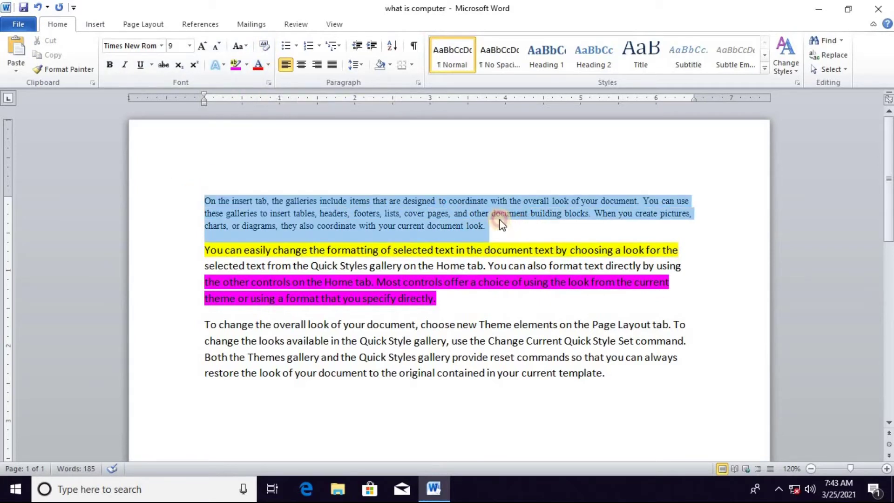
click(267, 44)
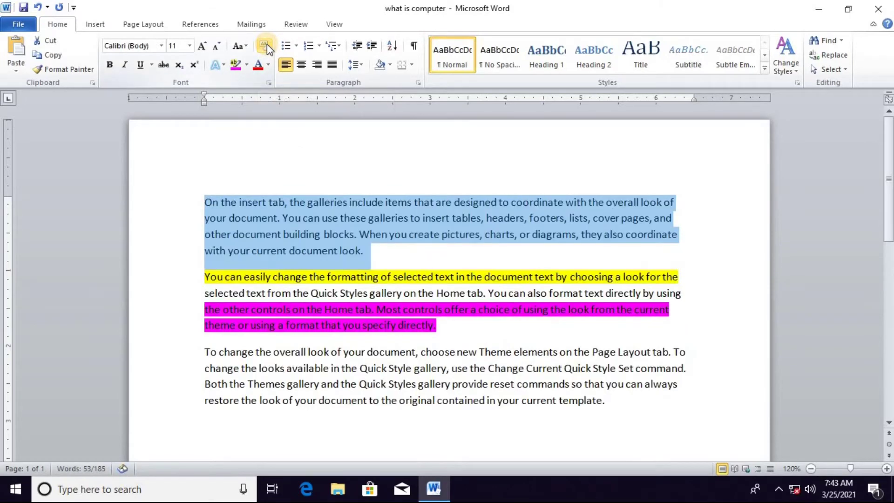
click(294, 227)
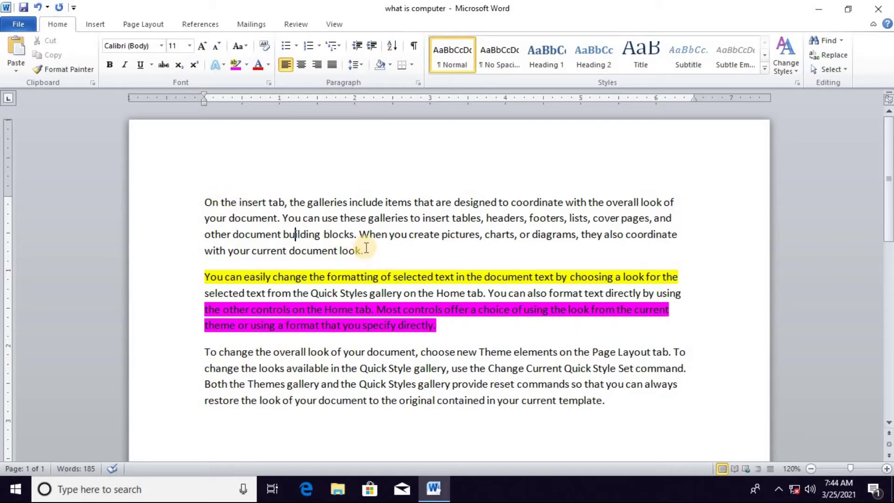
scroll(365, 247, down, 2)
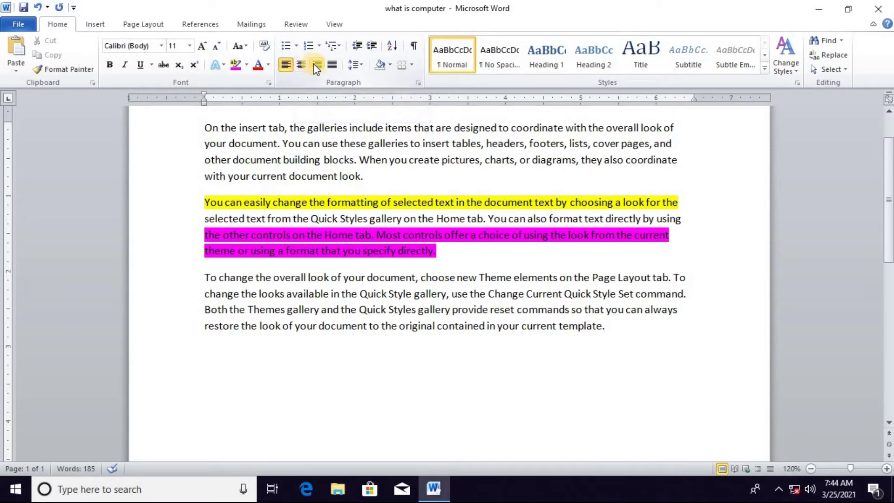
scroll(253, 176, up, 2)
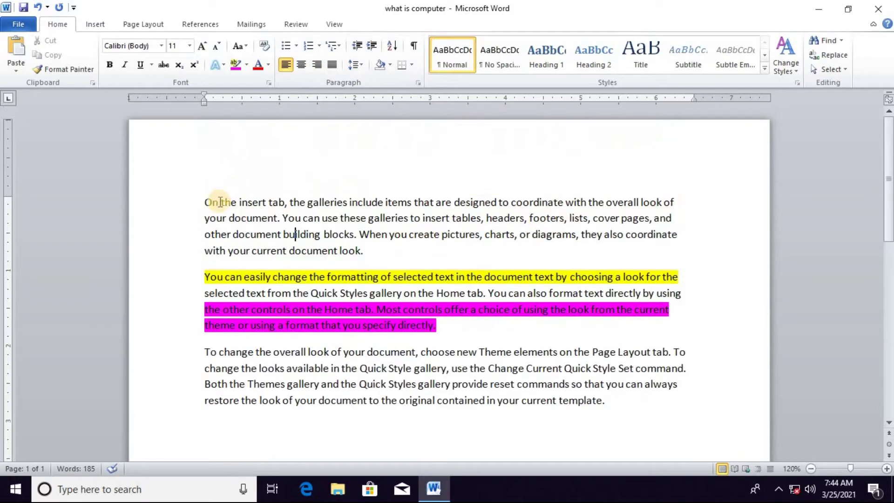
mouse_move(206, 202)
mouse_down()
mouse_move(457, 357)
mouse_move(631, 393)
mouse_up()
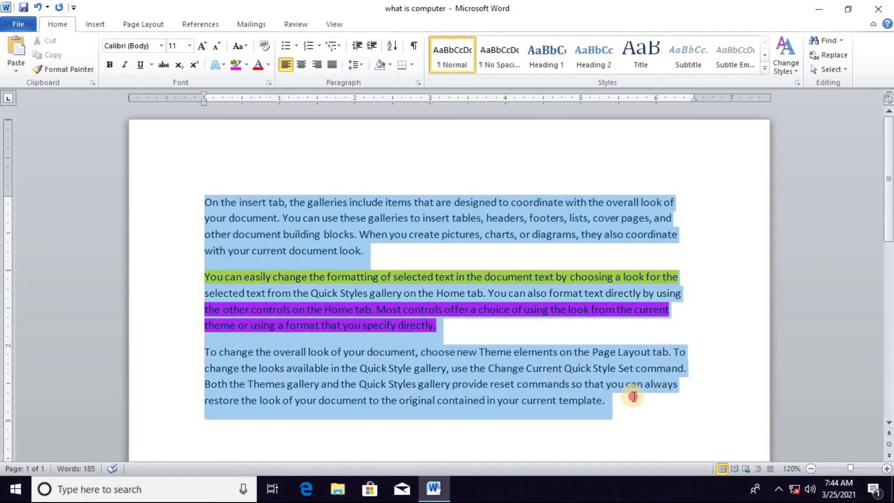
Try centre, left and right alignment on the three paragraphs, then justify them
click(302, 66)
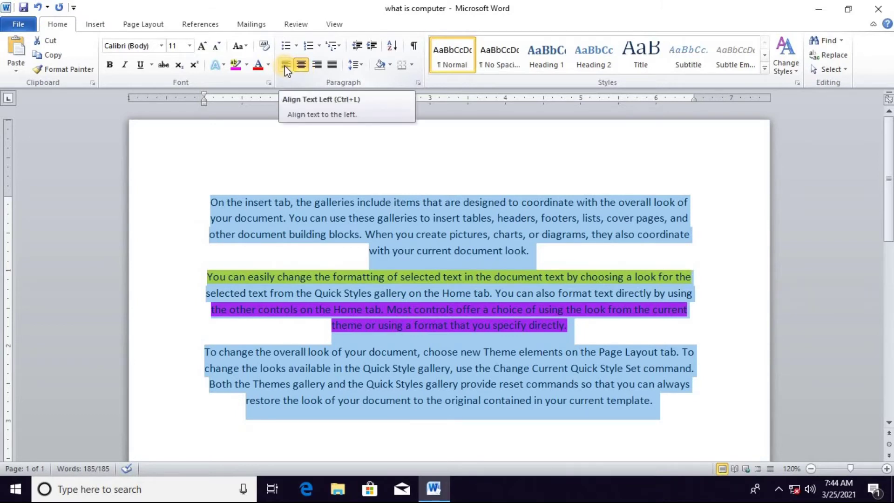
click(284, 65)
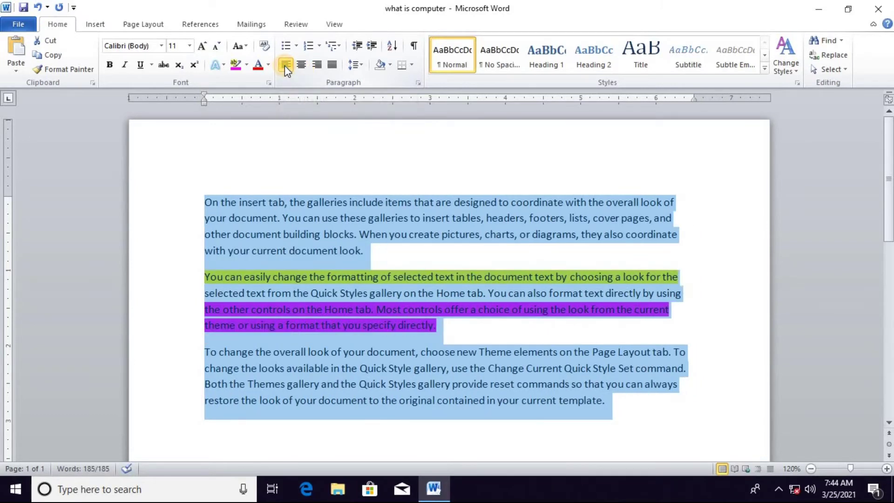
click(322, 65)
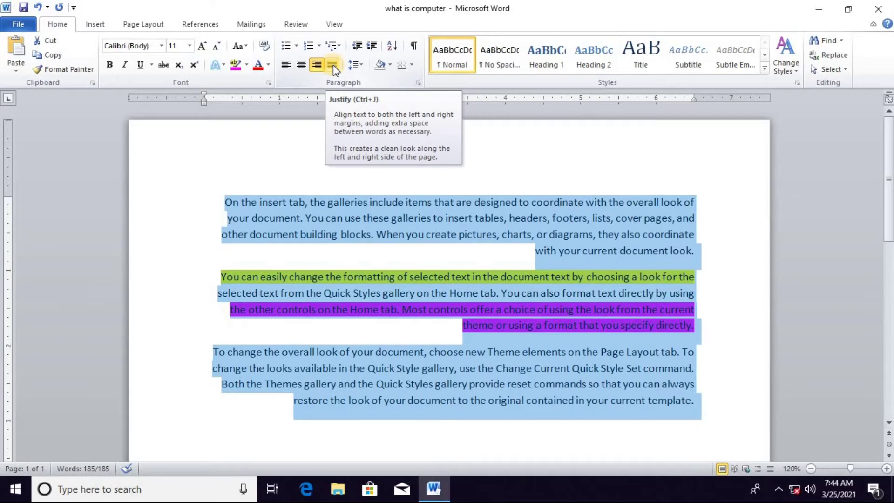
click(334, 65)
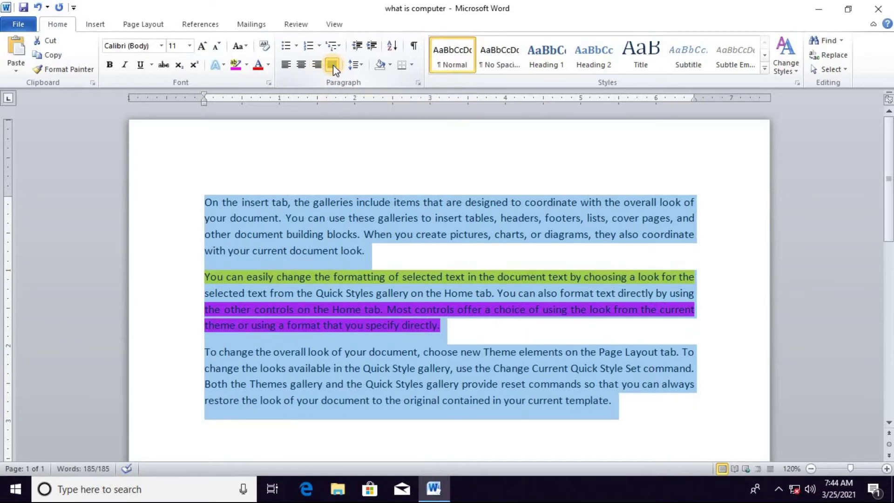
click(358, 67)
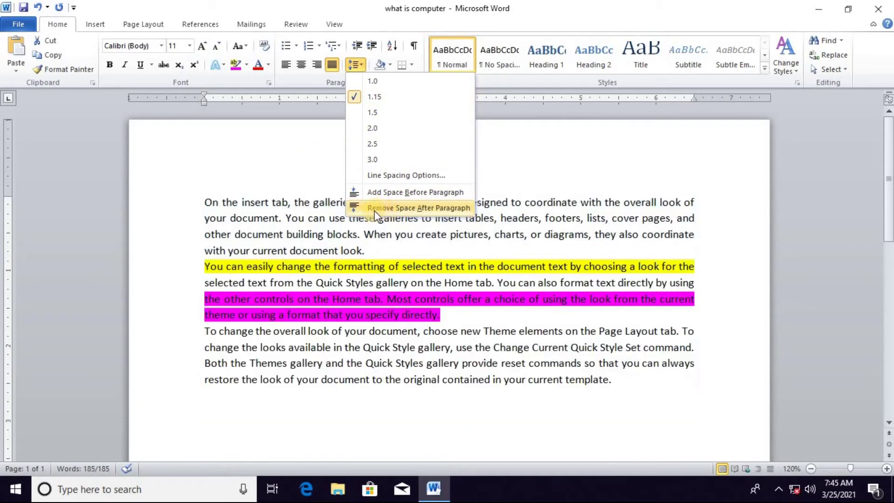
Remove the space after each paragraph, then select the first paragraph for shading
click(416, 209)
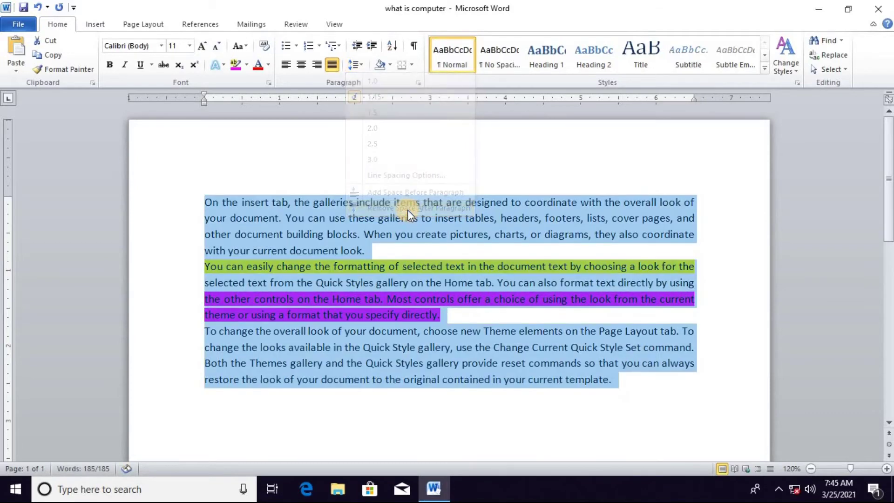
click(358, 66)
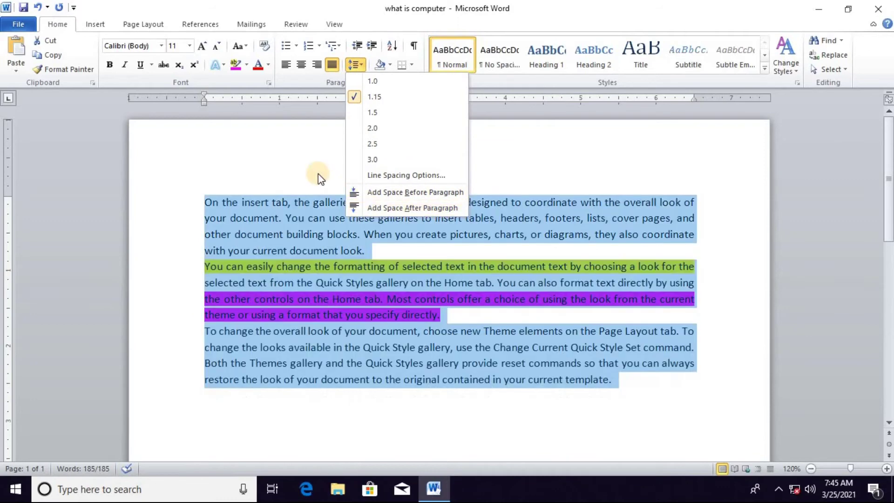
click(300, 162)
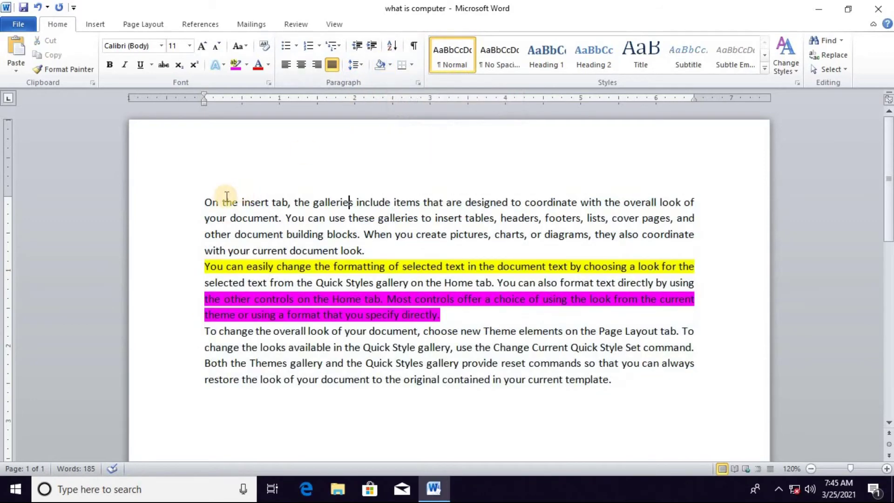
drag(205, 202, 375, 245)
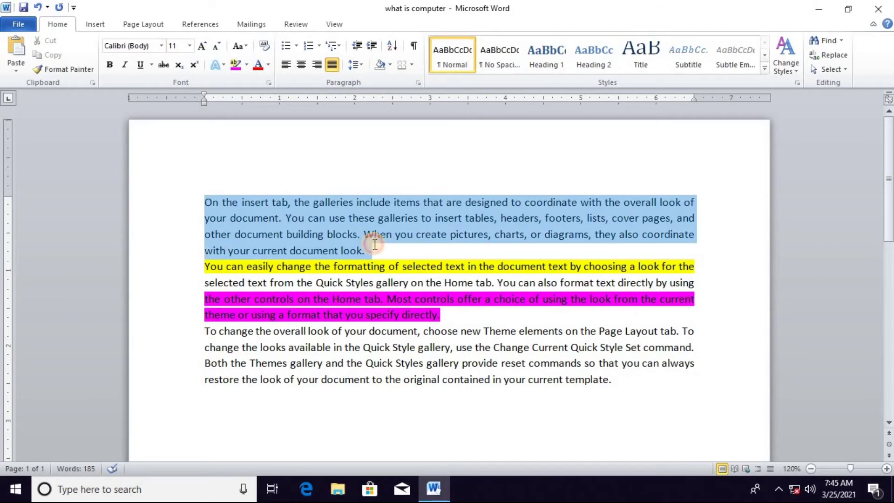
click(390, 66)
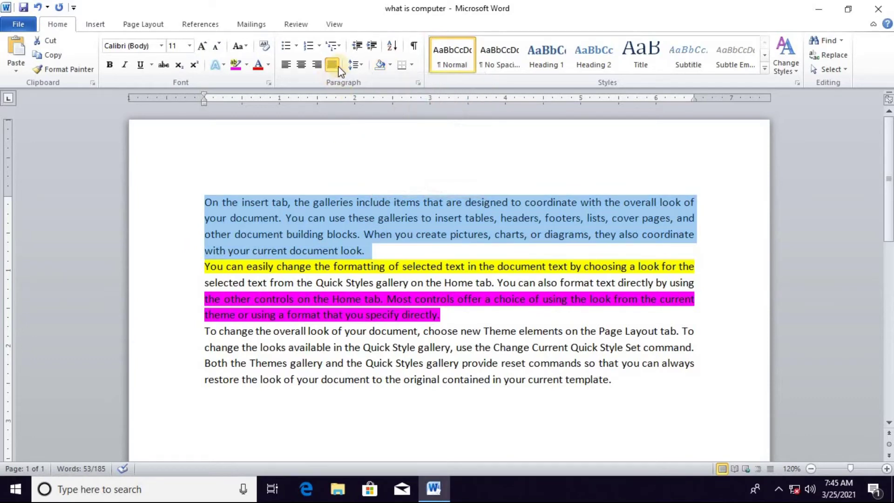
Delete all the document text and start a list with arrow bullets
click(208, 203)
drag(208, 203, 623, 387)
right_click(562, 366)
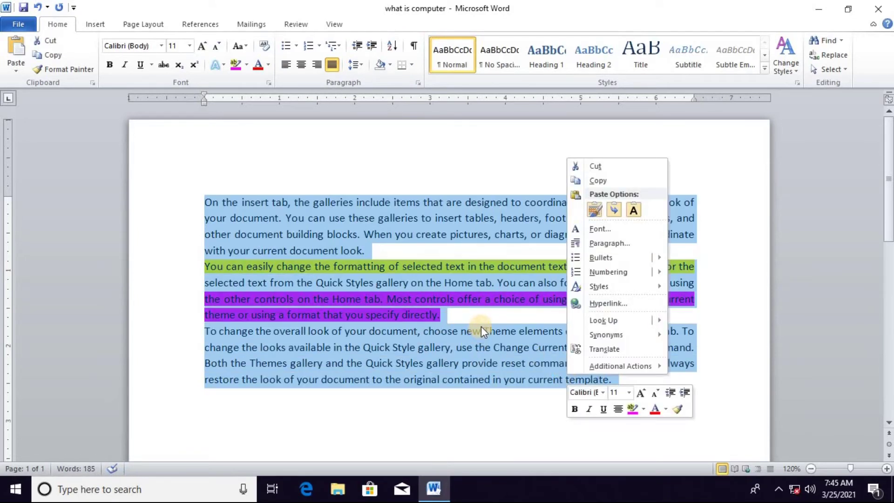
key(Escape)
key(Delete)
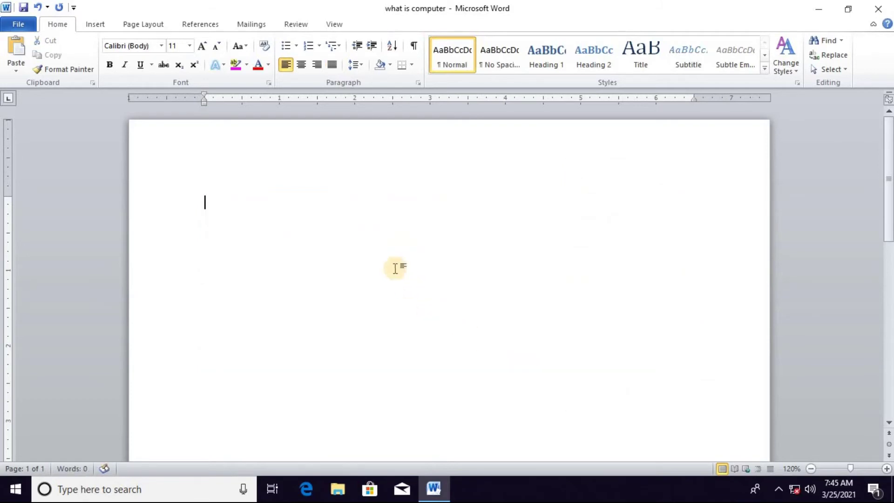
click(297, 46)
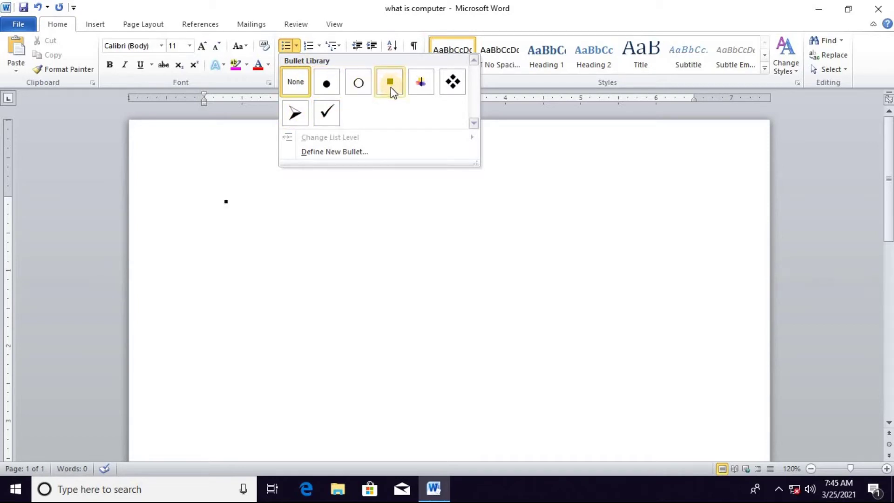
click(299, 114)
Type bullet items 'What is computer?', 'Klsdfj', 'Asdf' and 'Sadfjk', leaving an empty fifth bullet
text(w)
key(BackSpace)
text(what is com)
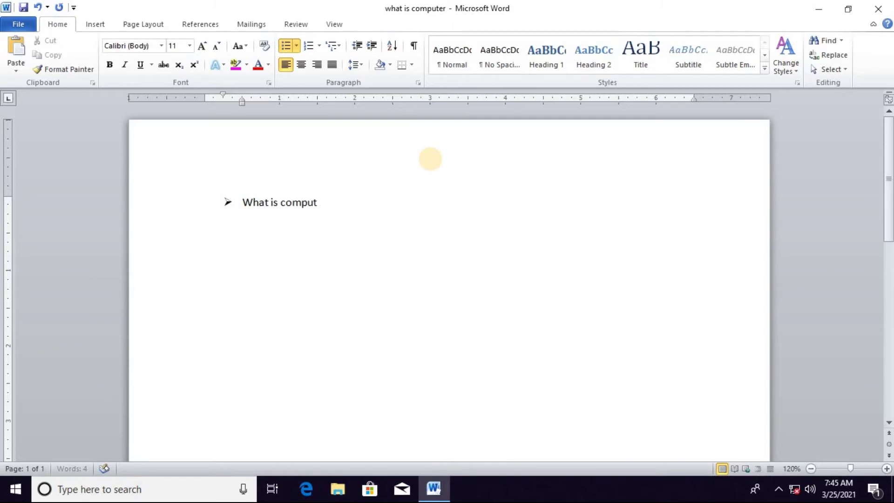
text(?)
key(Return)
text(klsdfj)
key(Return)
text(asdf)
key(Return)
text(sadfjk)
key(Return)
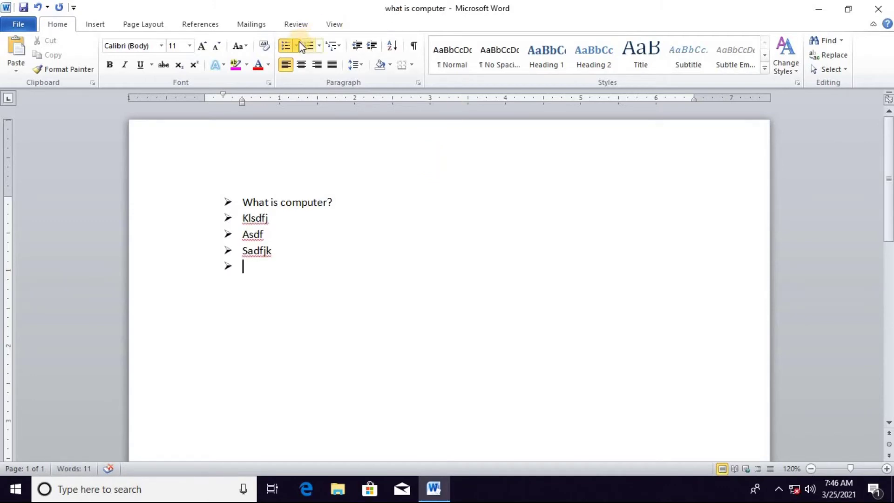
click(296, 45)
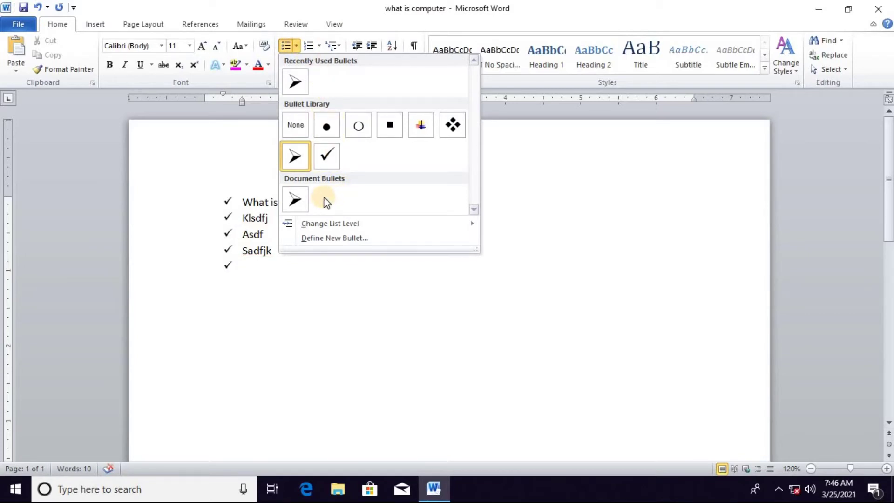
Define a new bullet using the bold right-arrow symbol and apply it to the list
mouse_move(330, 224)
click(339, 238)
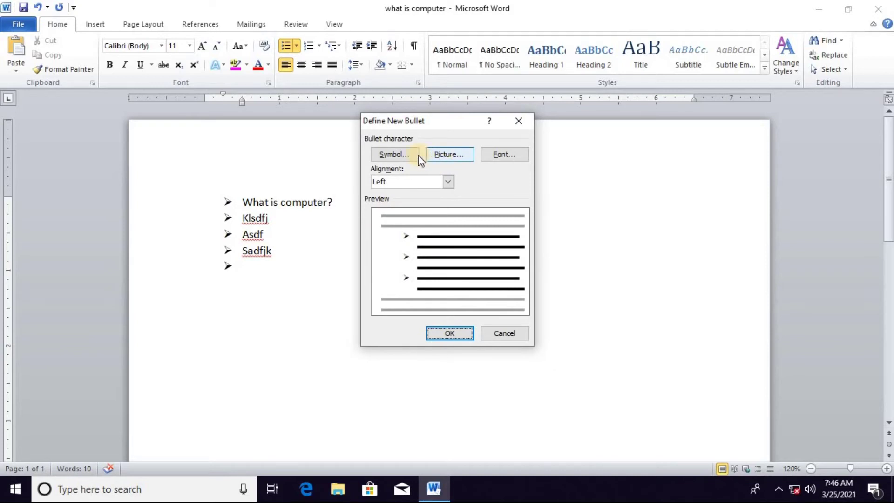
click(405, 155)
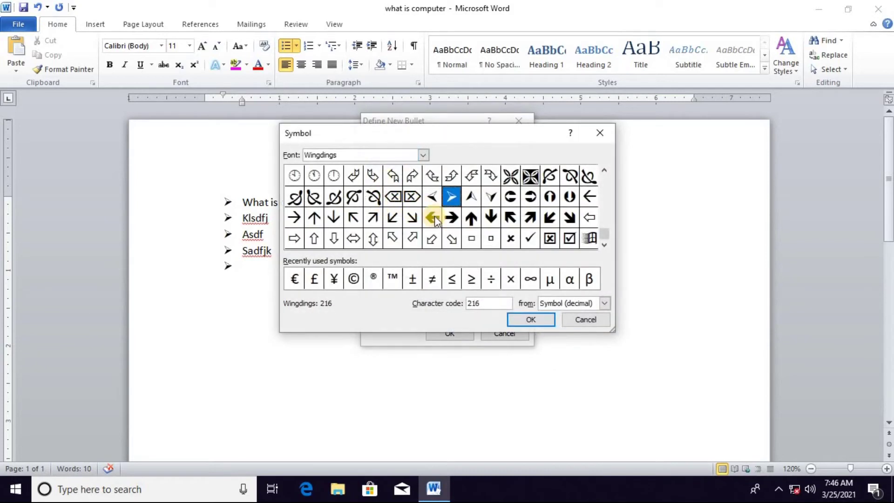
click(455, 218)
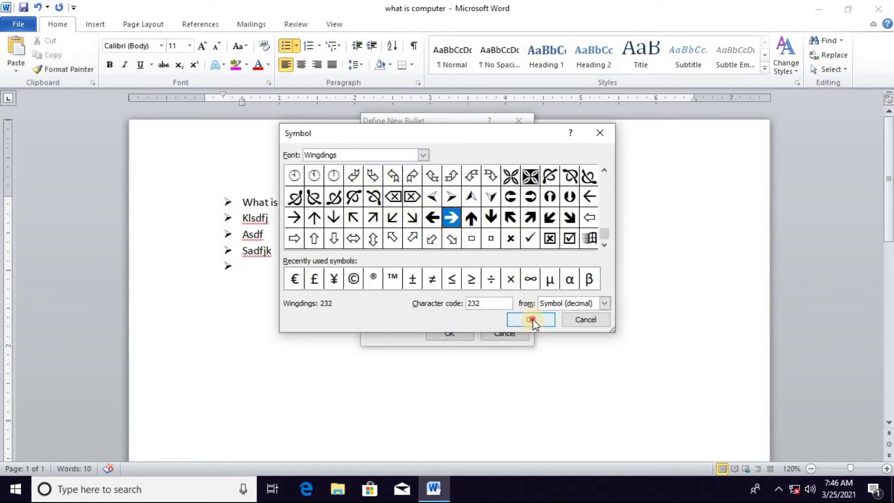
click(531, 320)
click(450, 332)
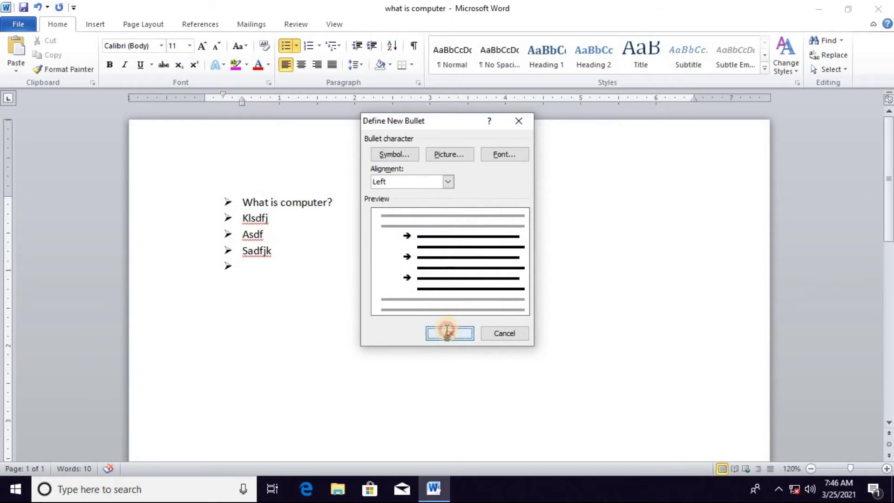
Browse the picture bullet import options, cancel every dialog, and unbullet the empty last line
click(296, 45)
mouse_move(330, 224)
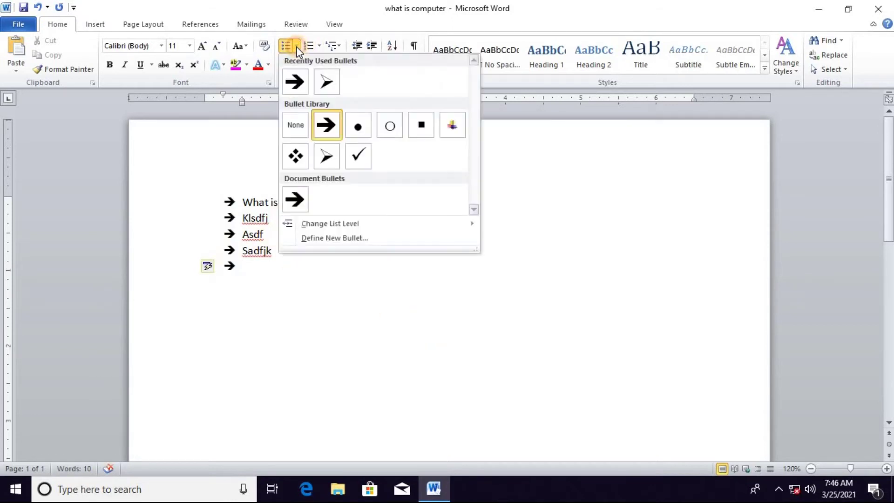
click(353, 238)
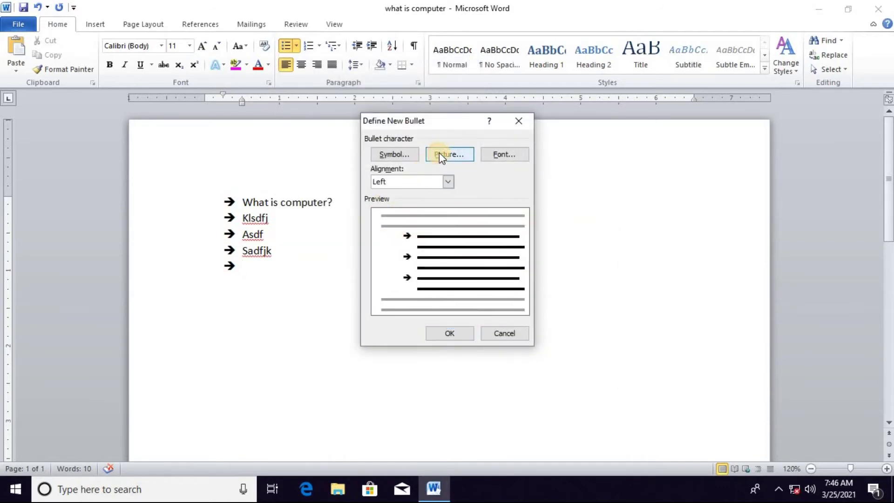
click(440, 155)
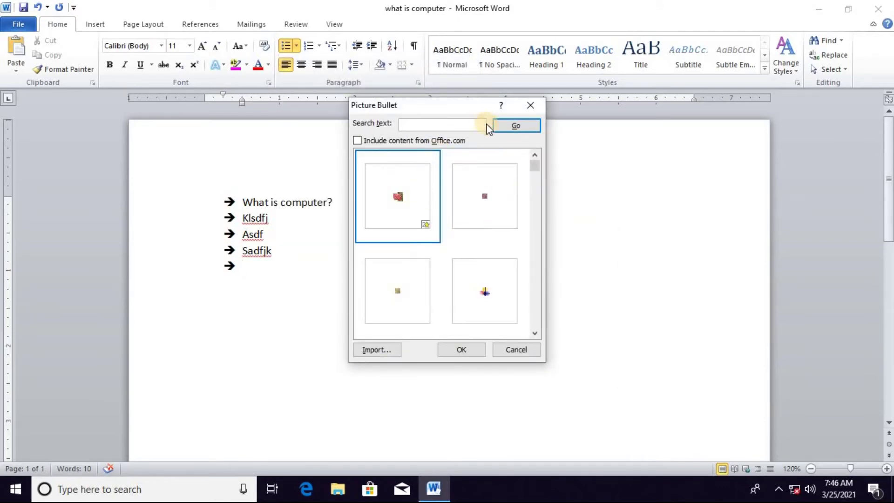
click(381, 348)
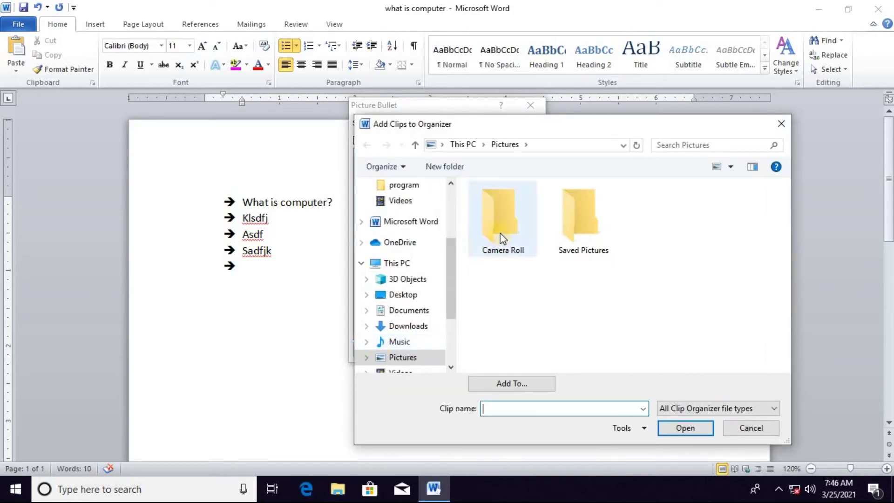
click(748, 428)
click(510, 351)
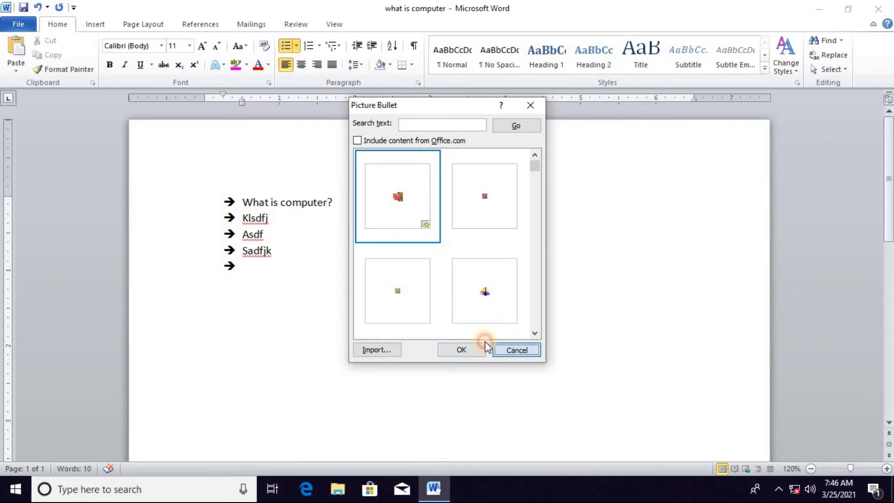
click(514, 125)
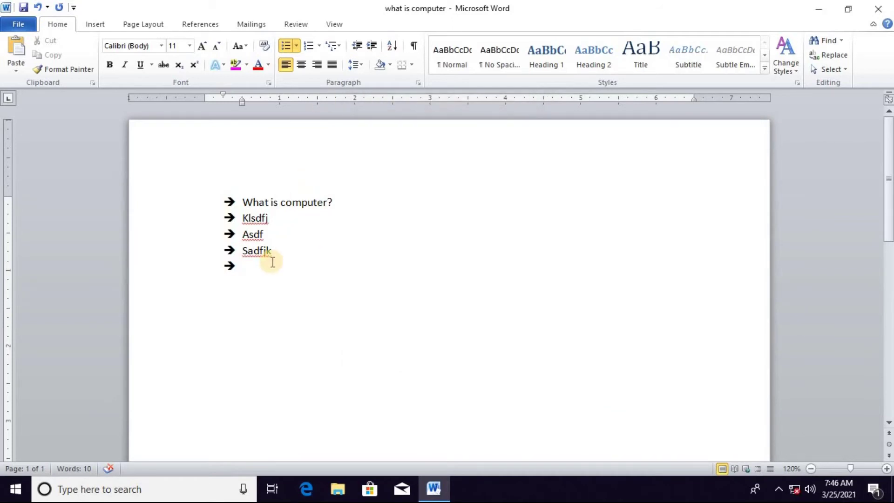
key(Return)
Undo the bullet list edits back to the original paragraphs
click(229, 289)
click(202, 277)
drag(203, 273, 206, 265)
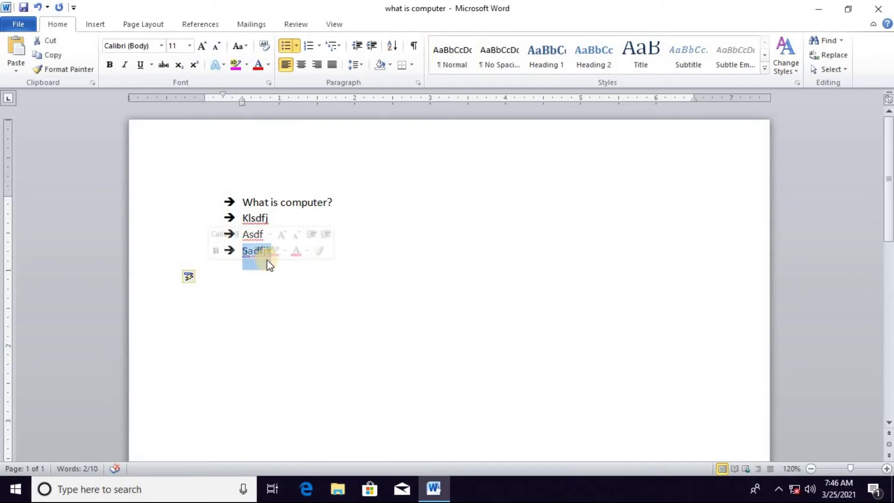
click(288, 272)
key(ctrl+z)
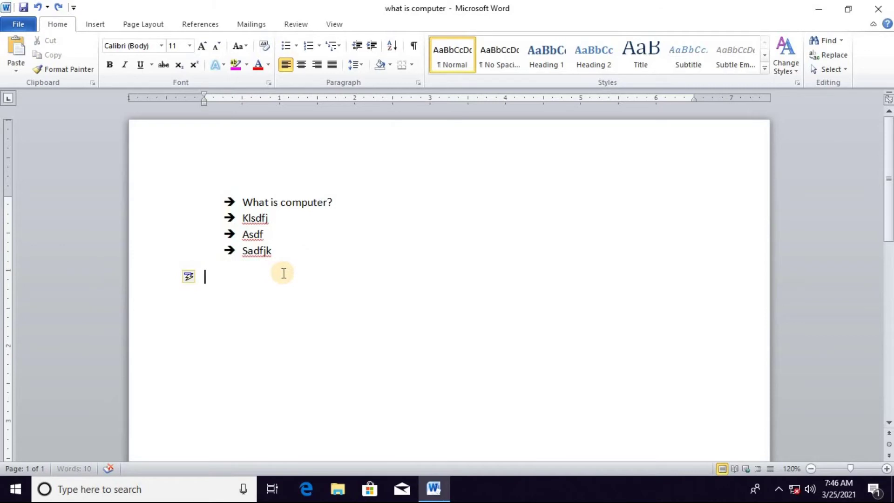
key(ctrl+z)
key(ctrl+z)
key(ctrl+z)
key(ctrl+z)
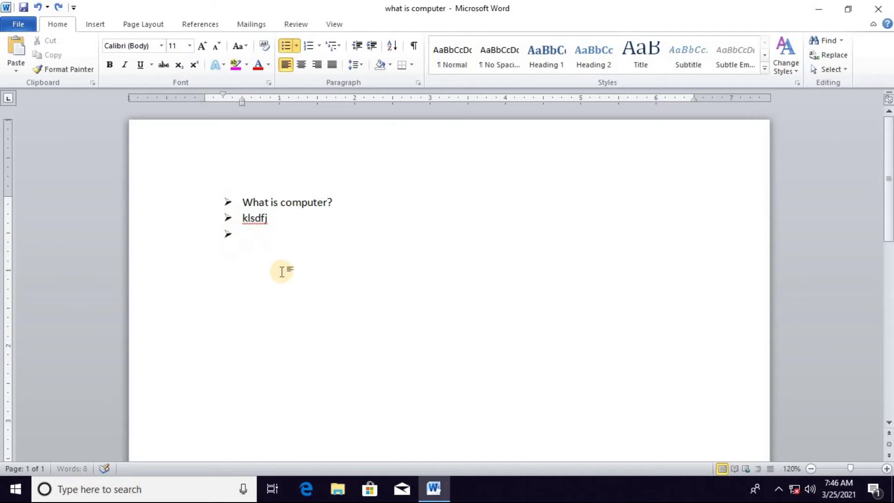
key(ctrl+z)
Delete all the text and start a 1. 2. 3. numbered list
click(198, 195)
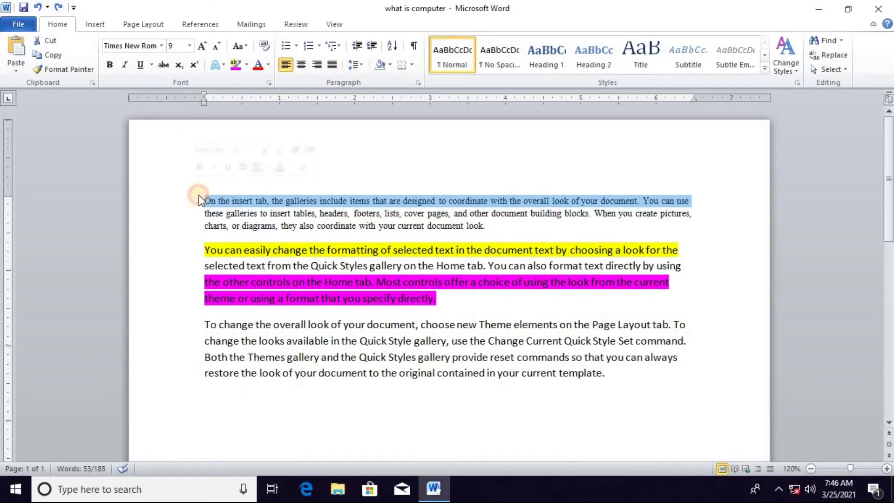
drag(206, 202, 615, 383)
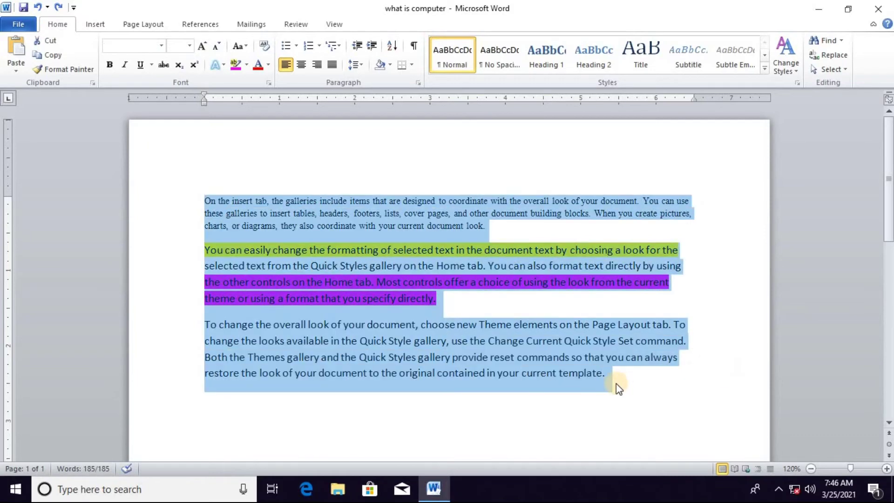
key(Delete)
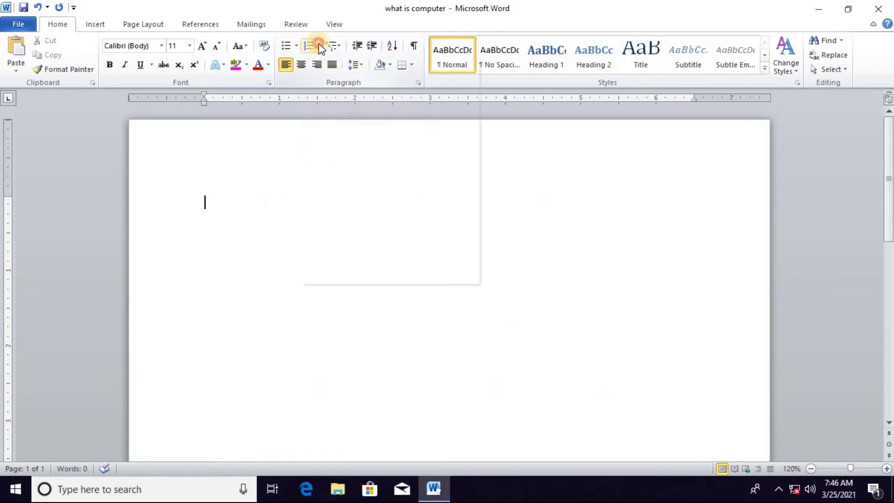
click(319, 44)
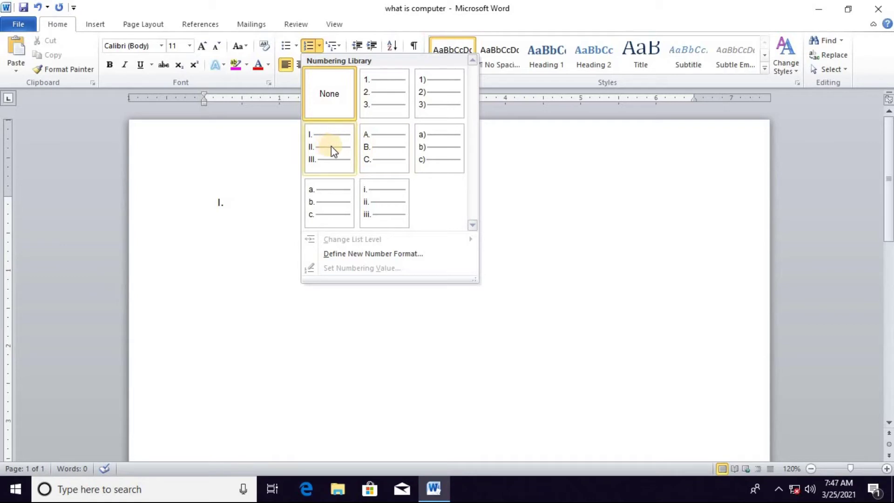
click(380, 97)
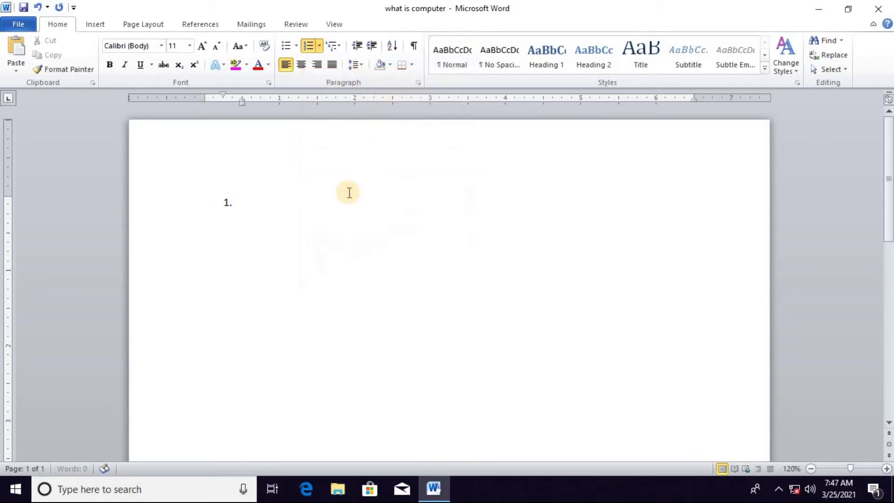
Type the first two numbered items, beginning with 'What is computer'
text(wh)
text(  computer)
key(Return)
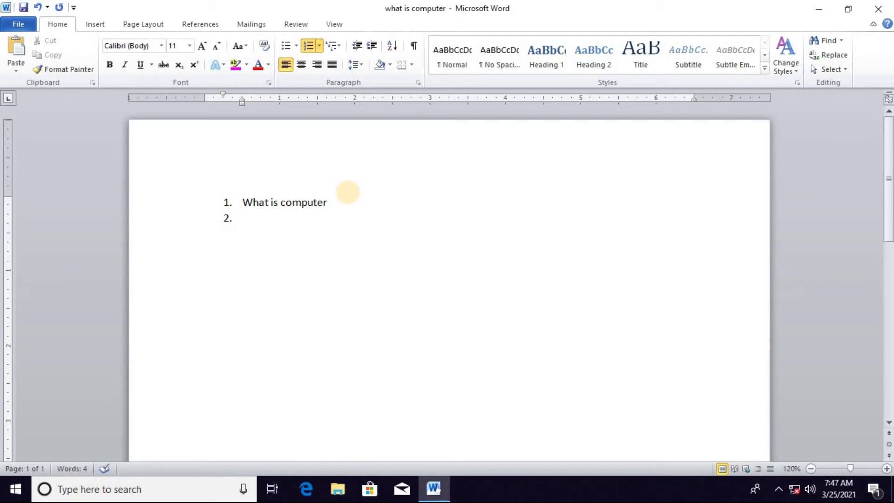
text(moni)
key(BackSpace)
key(BackSpace)
text(bile)
key(Return)
Add numbered items 'lsdfsd', 'asdkflasd', 'asdklfj' and 'asdfkj'
text(lsdfsd)
key(Return)
text(Asdkflasdkflasd)
key(Return)
text(asdklfj)
key(Return)
text(asdfkj)
key(Return)
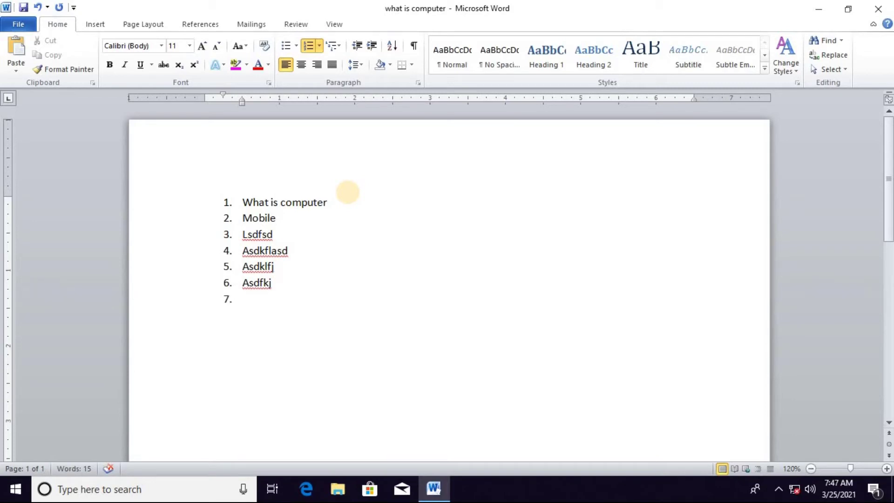
End the numbered list and type the plain line 'Jasdkjfhdkjasfhasdjf'
key(Return)
text(jasdk)
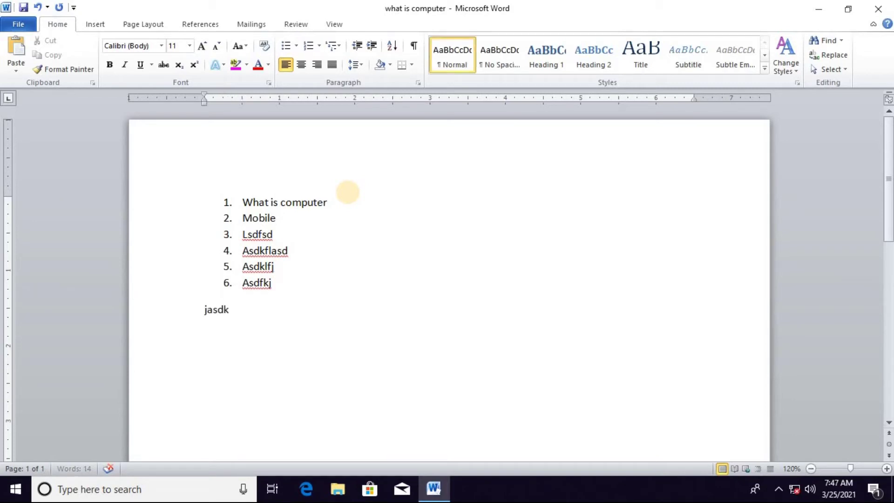
text(jfhdkjasfhasdjf)
key(Return)
Apply 1. 2. 3. numbering to the empty line below the plain line
click(308, 45)
click(319, 45)
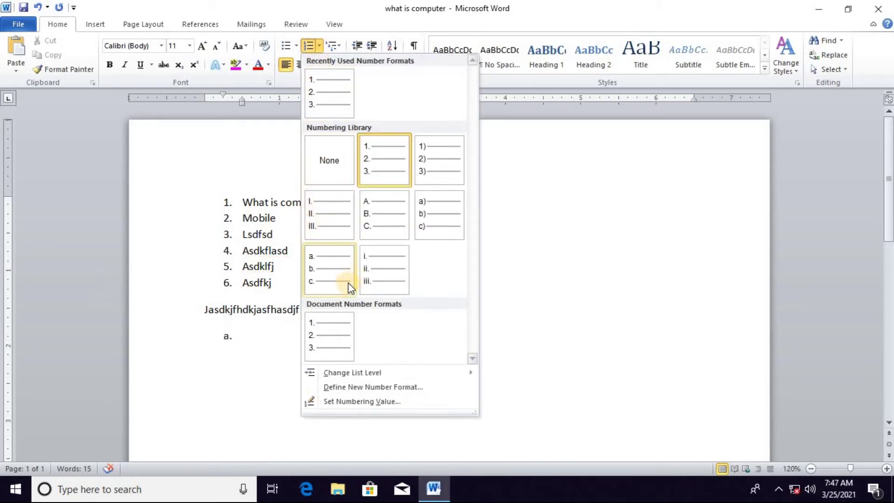
click(381, 153)
Set the numbering value to 7 and type 'sadfasdfsd asdf sdaf asd'
click(319, 46)
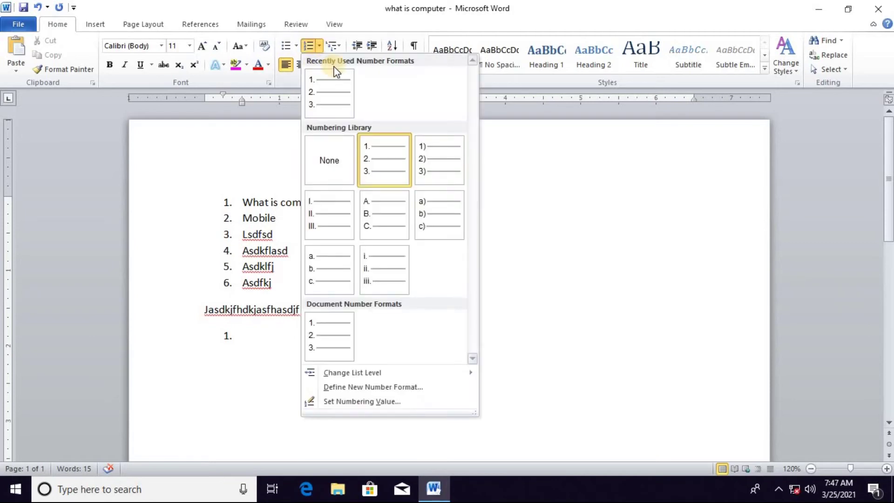
click(369, 402)
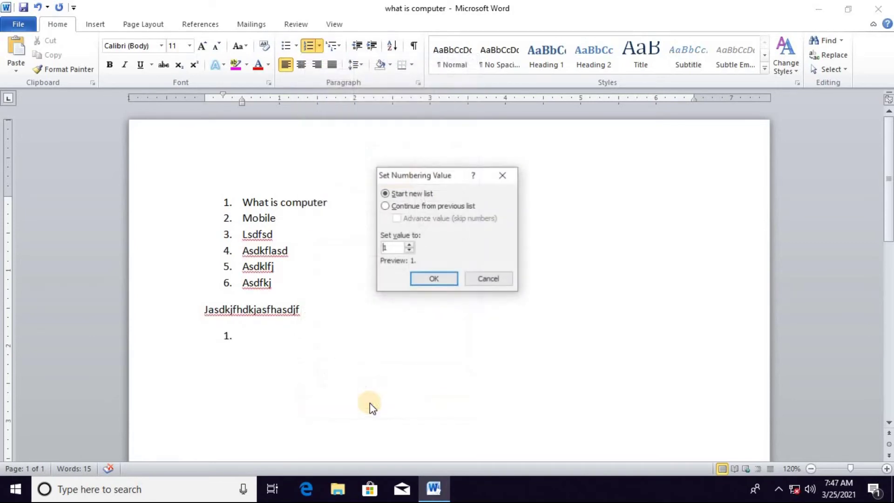
click(409, 246)
click(430, 279)
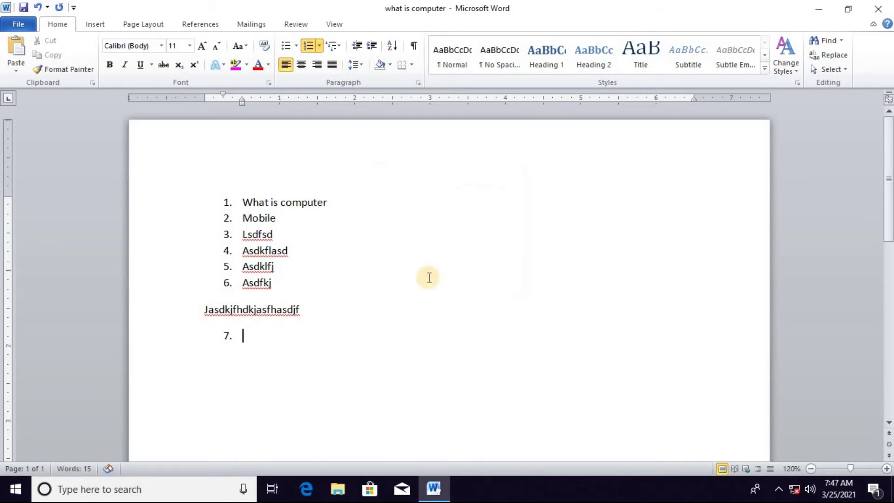
text(sadfasdfsd asdf sdaf asd)
Undo the added list items, then select all the text and delete it
key(ctrl+z)
key(ctrl+z)
key(ctrl+z)
key(ctrl+z)
key(ctrl+z)
key(ctrl+z)
key(ctrl+z)
key(ctrl+z)
key(ctrl+z)
key(ctrl+z)
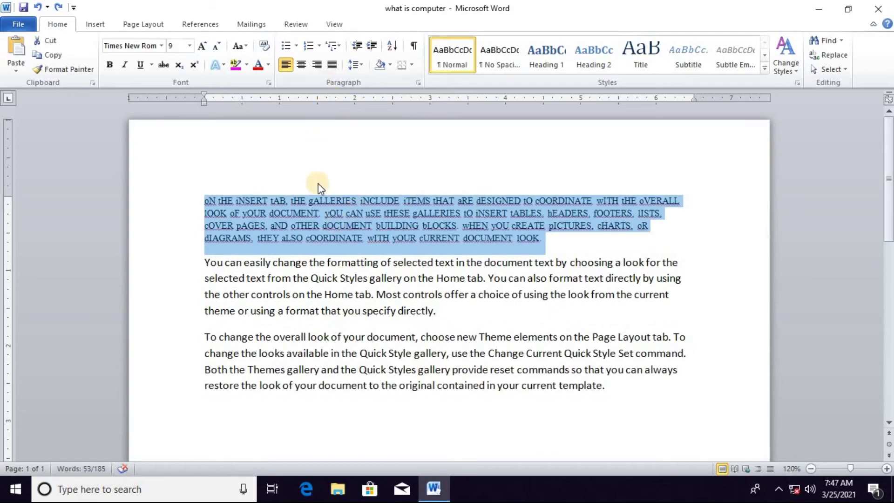
click(294, 187)
drag(200, 198, 634, 405)
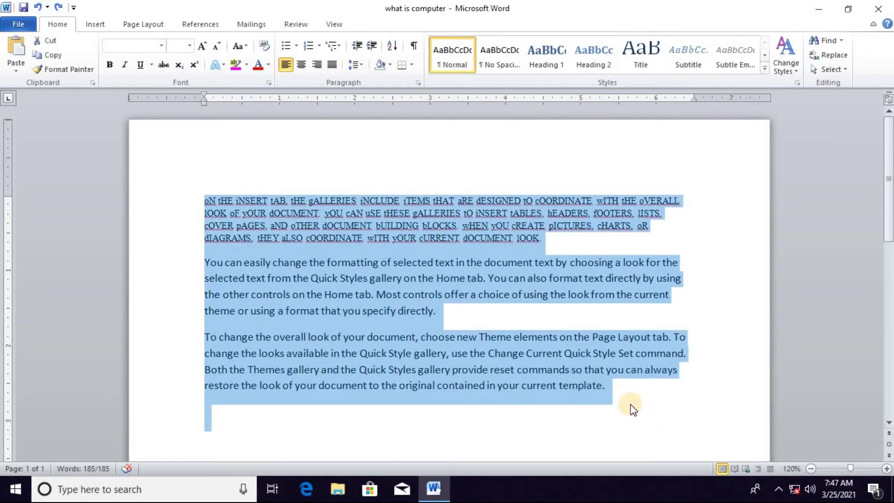
key(Delete)
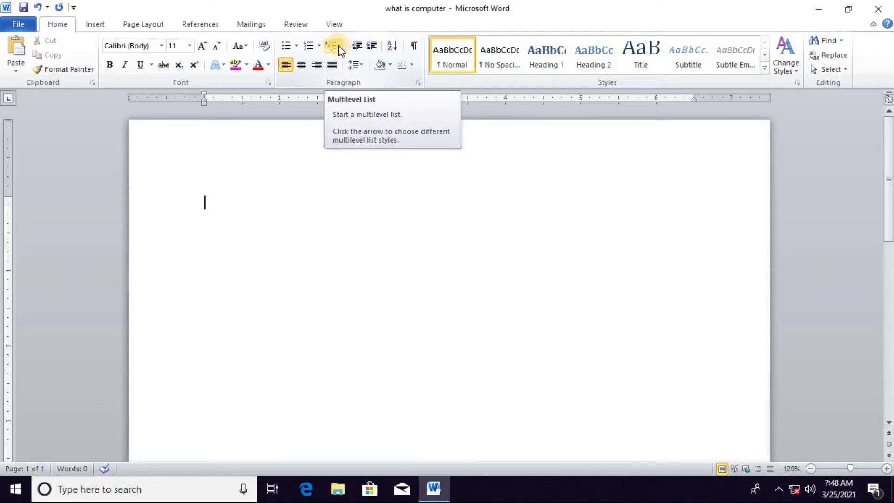
Start a 1) a) i) multilevel list with item 1) 'what is computer?'
click(339, 46)
mouse_move(407, 169)
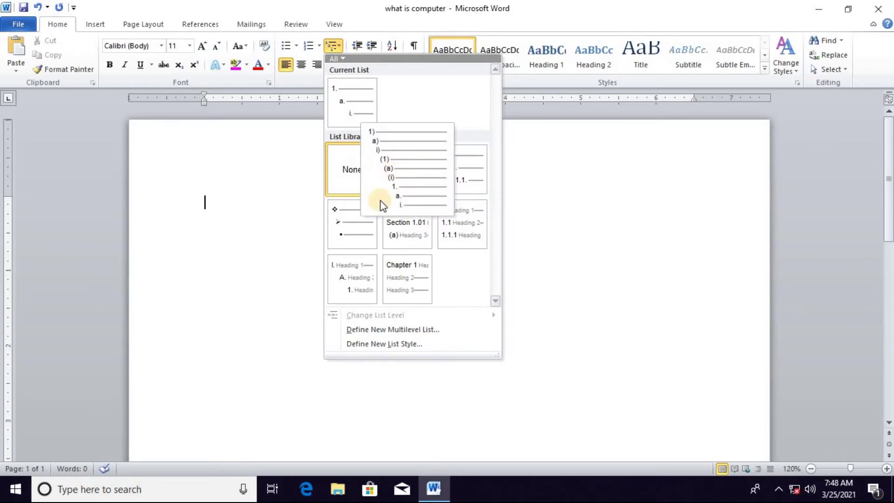
click(404, 171)
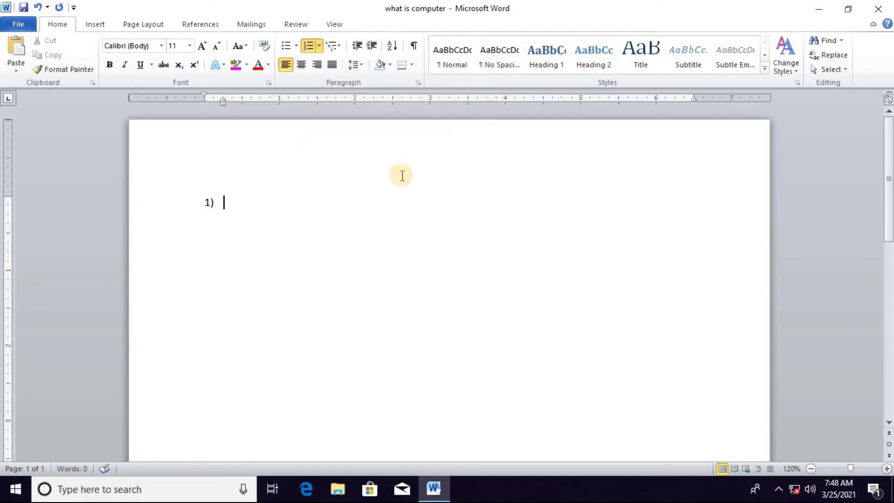
text(what)
text(cm)
key(BackSpace)
text(o)
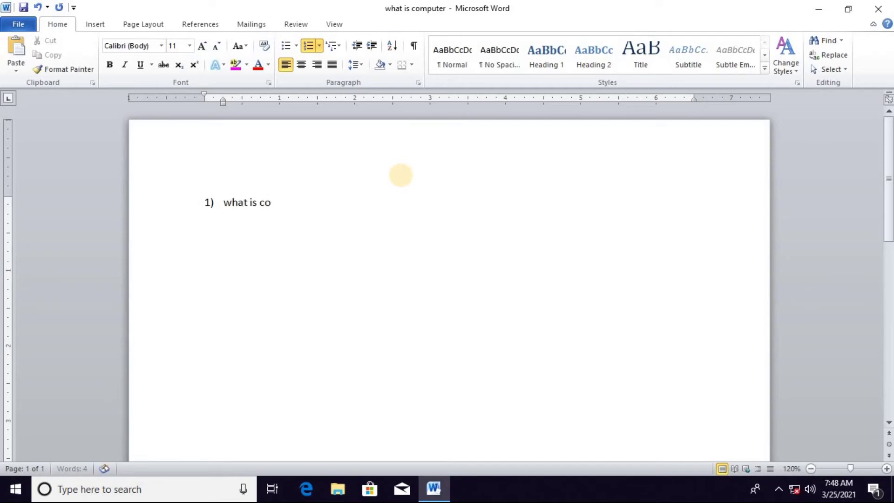
text(mputer)
text(?)
key(Return)
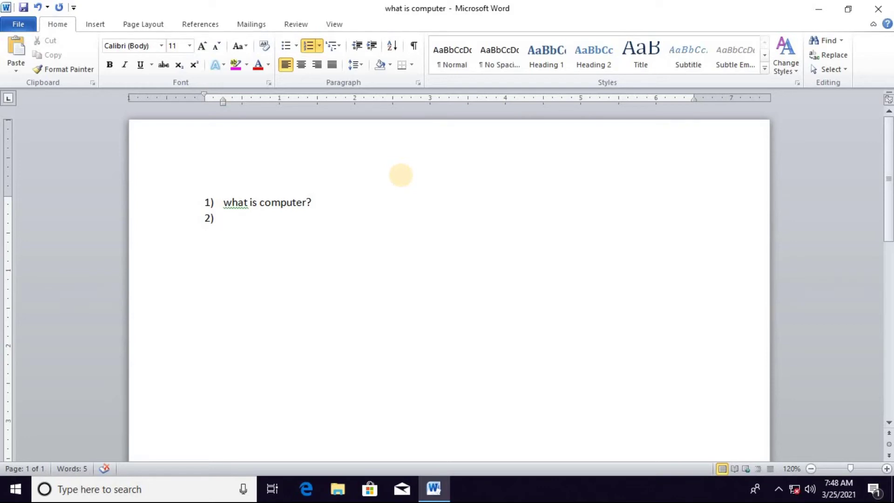
Add lettered sub-items 'computer is eleconic maine', 'klasdjkfads' and 'asldfjklasdf' under question 1
key(Tab)
text(computer is electronic machine)
key(Return)
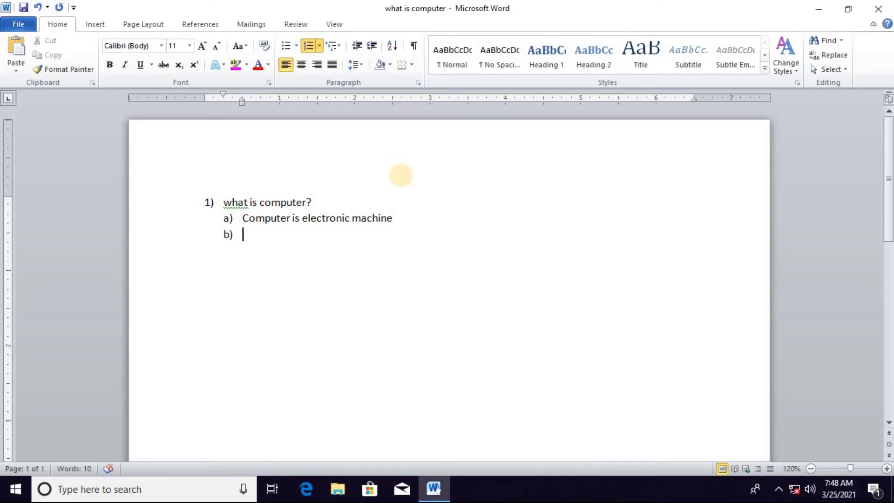
text(klasdjkfads)
key(Return)
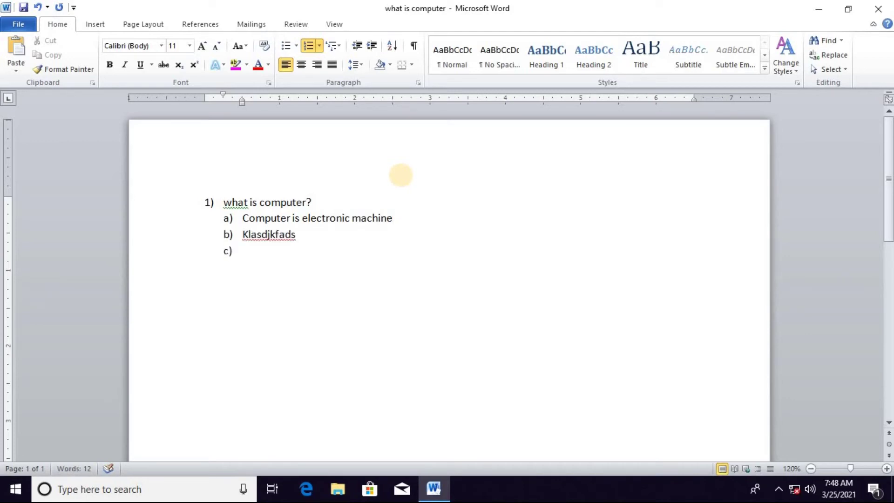
text(asldfjklasdf)
key(Return)
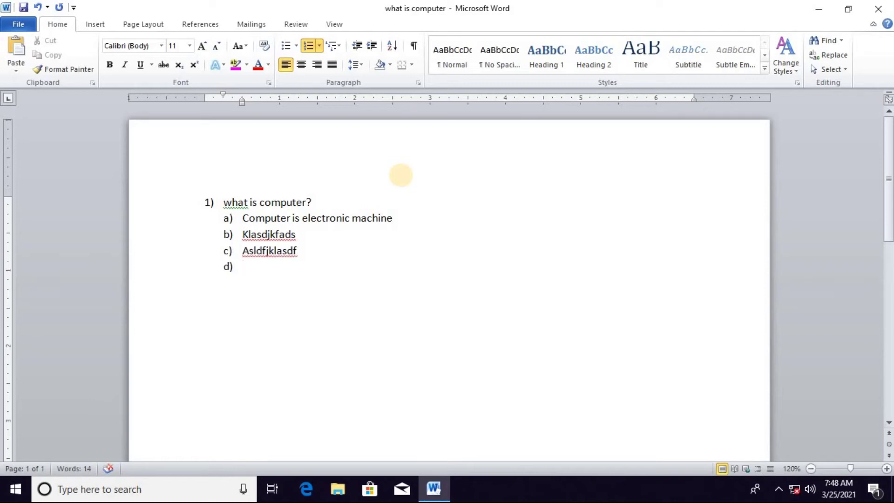
Add sub-item d) 'saklfdjkasdl', then begin top-level item 2) 'lsadfjkldasjfkloieroir'
text(saklfdjkasdl)
key(Return)
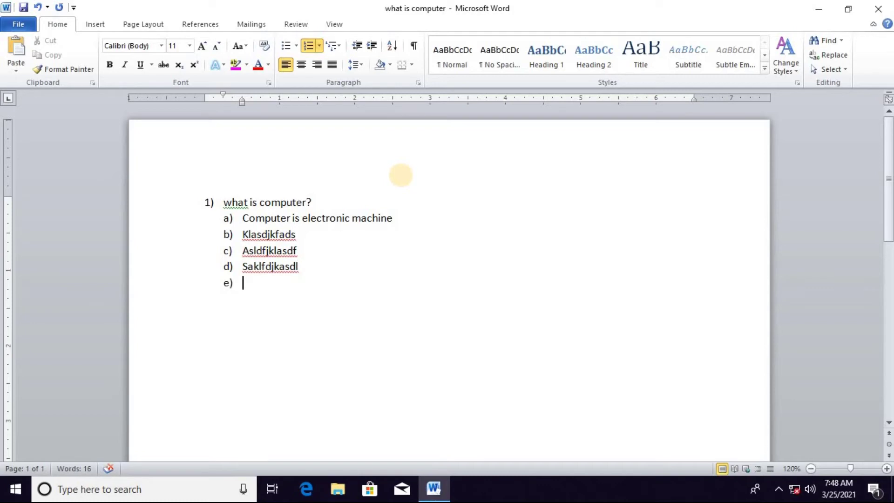
key(Return)
text(lsadfjkldasjfkloieroir)
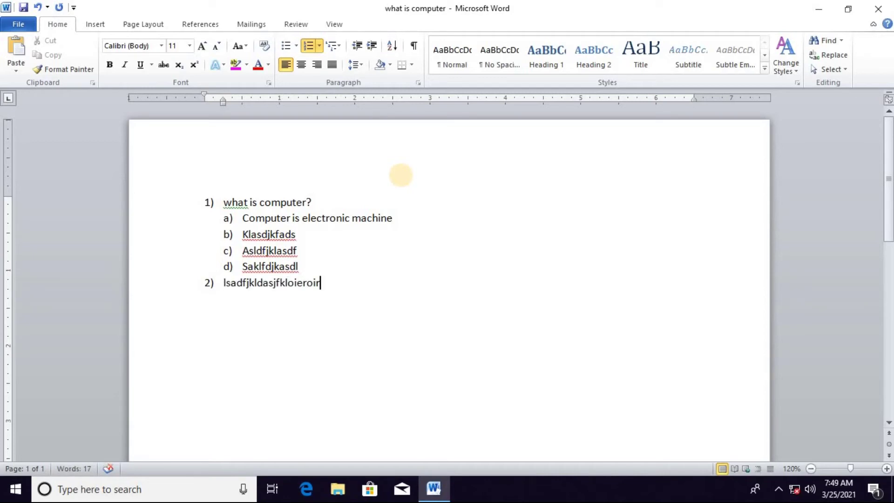
Add sub-items 'lklklaksdfk', 'sdklfjsdk' and 'sadklfjds' under item 2), then end the list
key(Return)
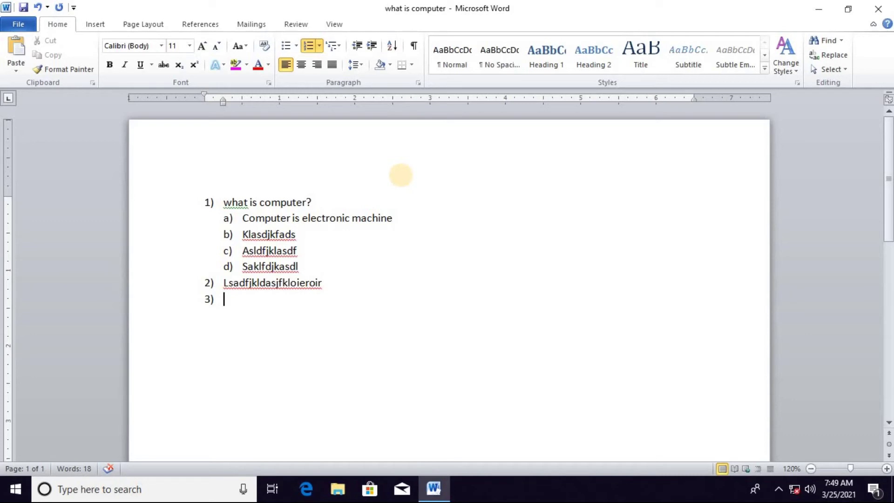
key(Tab)
text(lklklaksdfk)
key(Return)
text(sdklfjsdk)
key(Return)
text(sadklfjds)
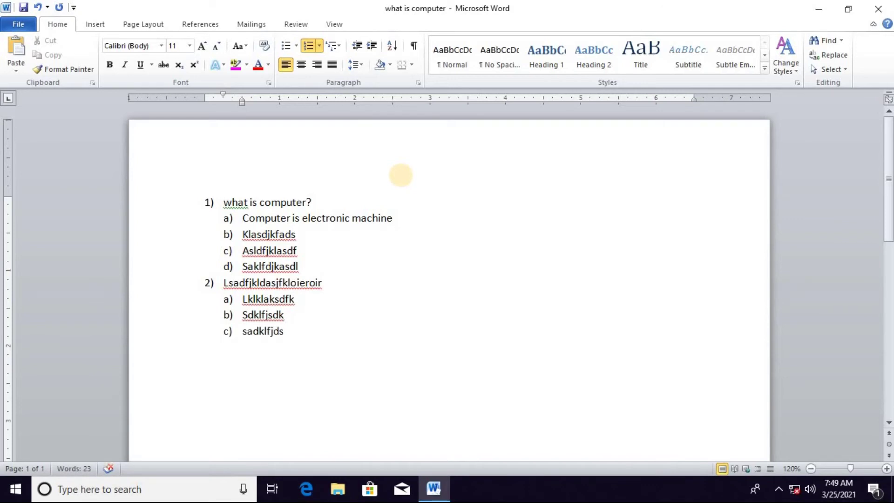
key(Return)
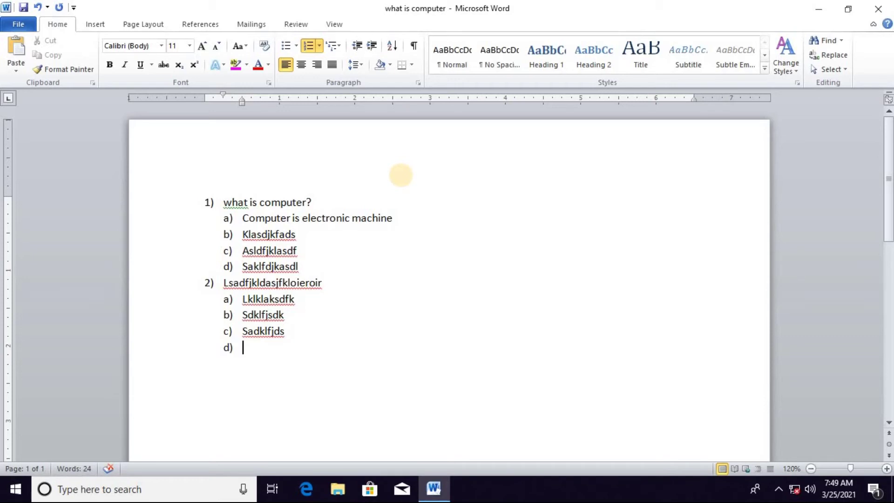
key(shift+Tab)
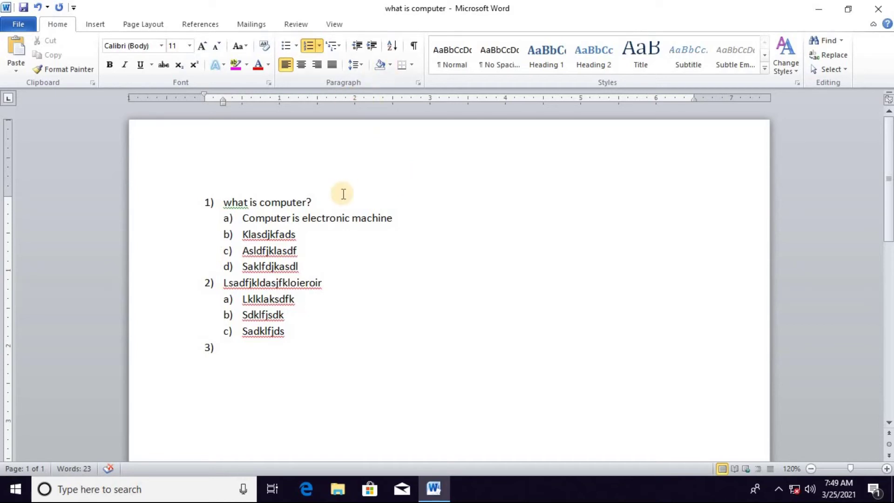
key(Return)
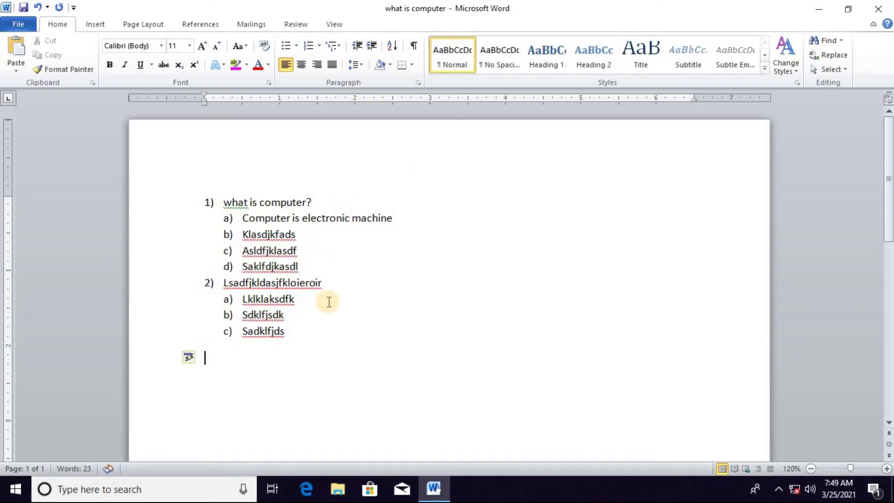
click(373, 46)
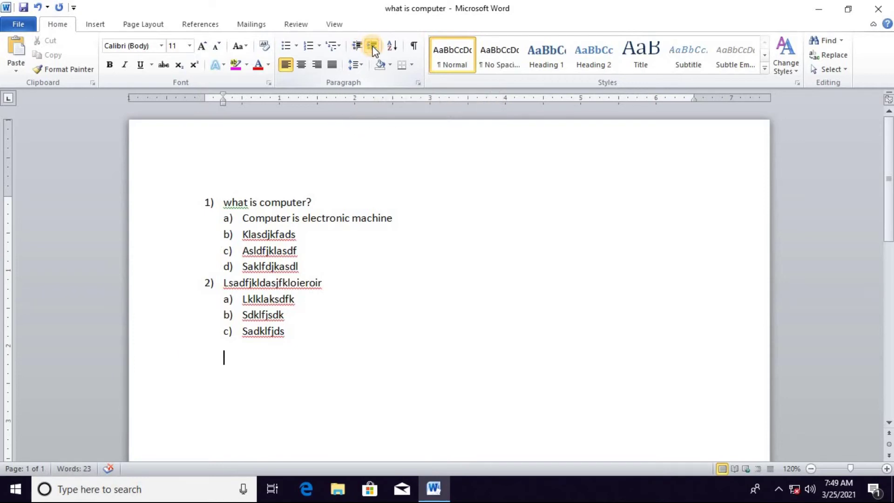
click(373, 47)
click(208, 202)
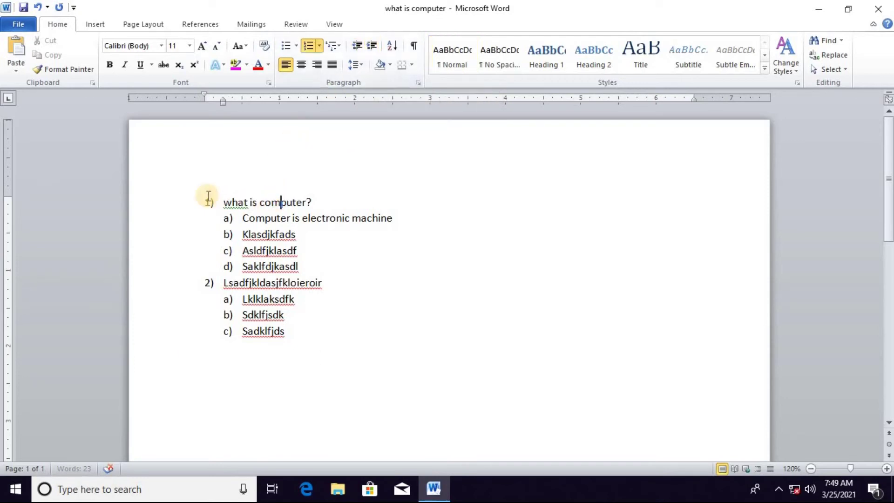
mouse_move(210, 201)
mouse_down()
mouse_move(255, 227)
mouse_move(207, 217)
mouse_up()
click(225, 202)
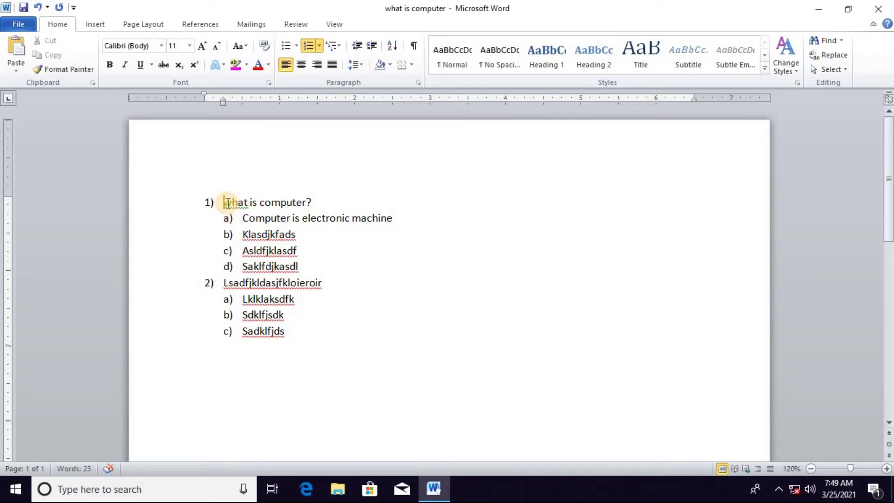
key(ctrl+a)
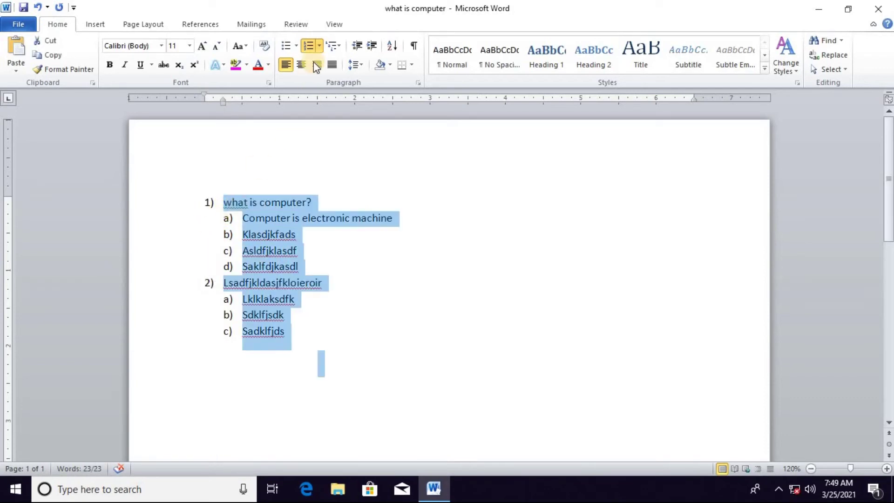
click(371, 47)
click(371, 46)
click(371, 46)
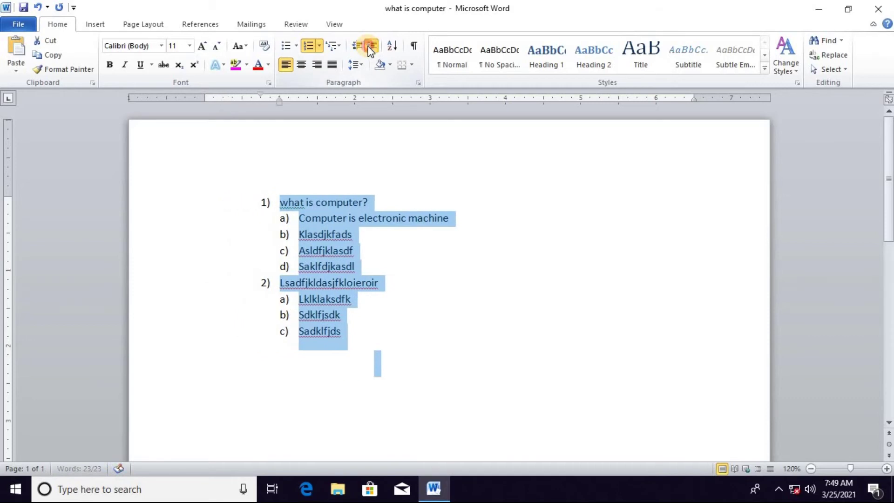
click(371, 47)
click(371, 46)
click(371, 46)
click(371, 47)
click(357, 46)
click(357, 45)
click(357, 45)
click(357, 46)
click(357, 46)
click(357, 46)
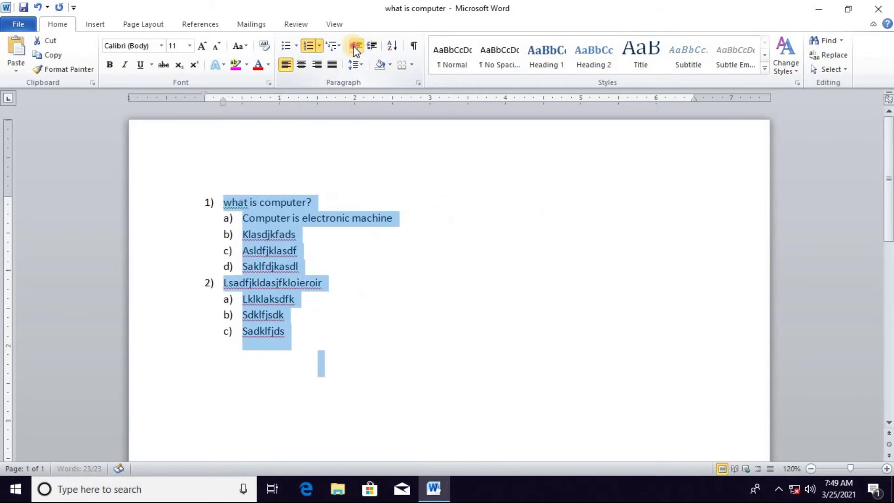
click(371, 46)
double_click(372, 47)
click(371, 47)
double_click(372, 47)
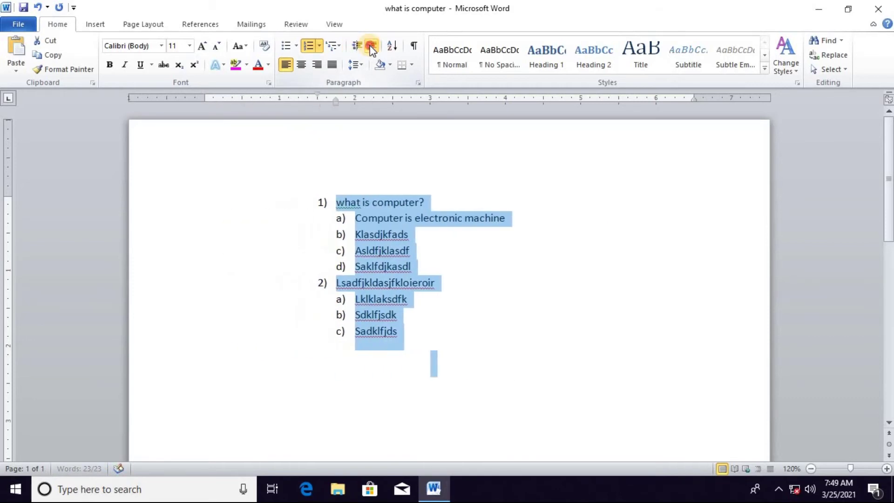
double_click(372, 47)
click(372, 47)
double_click(357, 47)
double_click(358, 47)
click(357, 47)
double_click(358, 47)
double_click(358, 46)
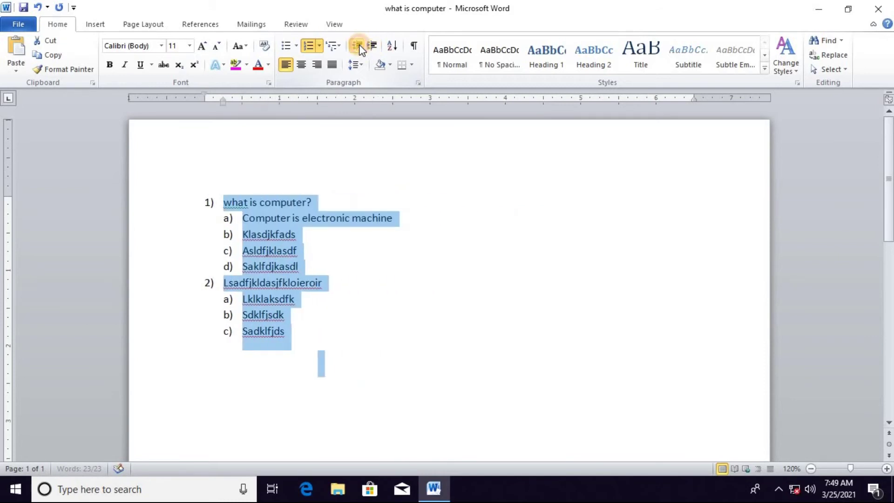
click(400, 147)
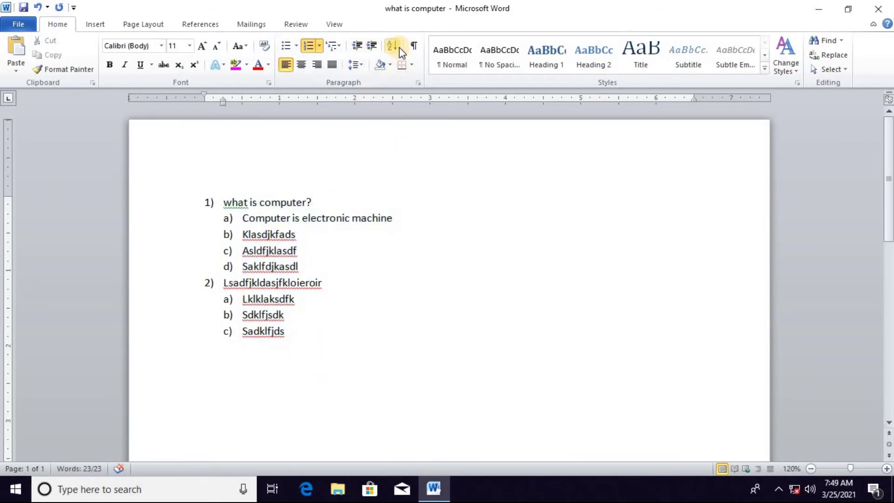
click(292, 330)
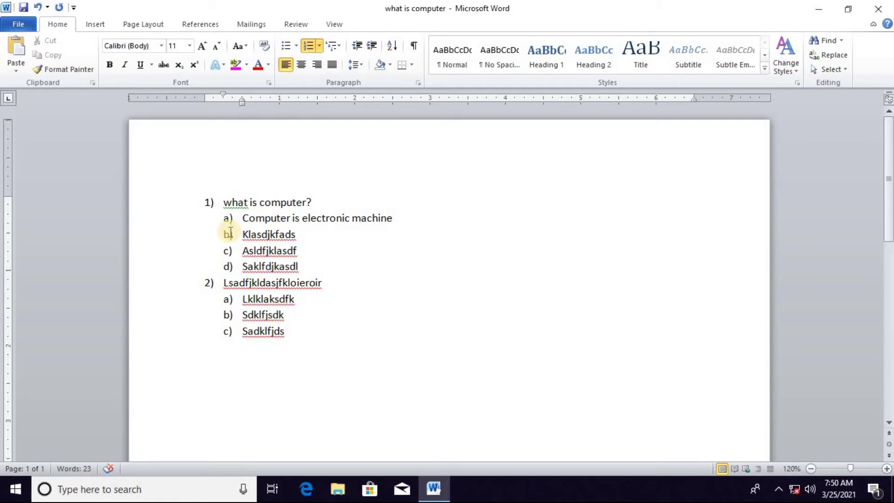
click(242, 230)
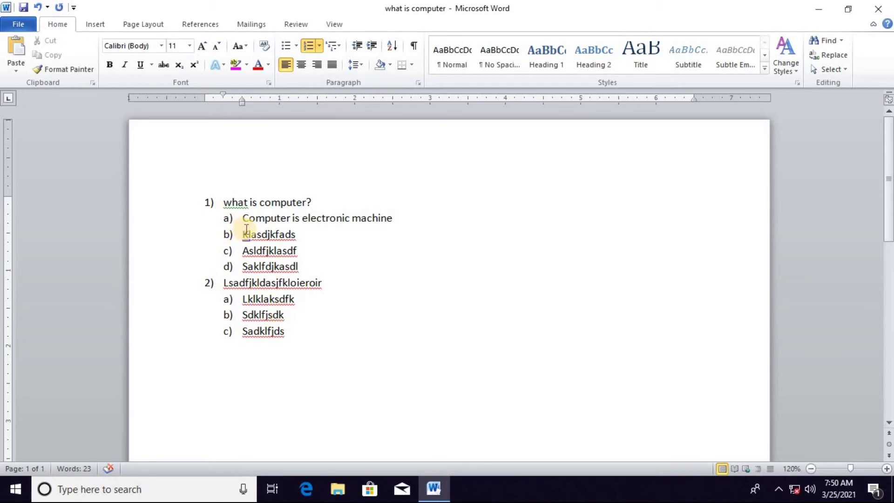
key(ctrl+a)
Delete everything and type the letters B, A, C and D on separate lines
key(Delete)
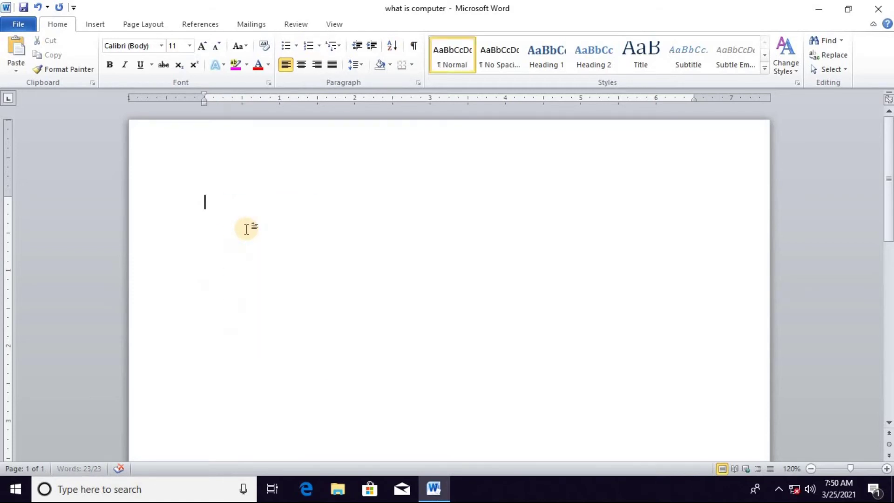
click(232, 207)
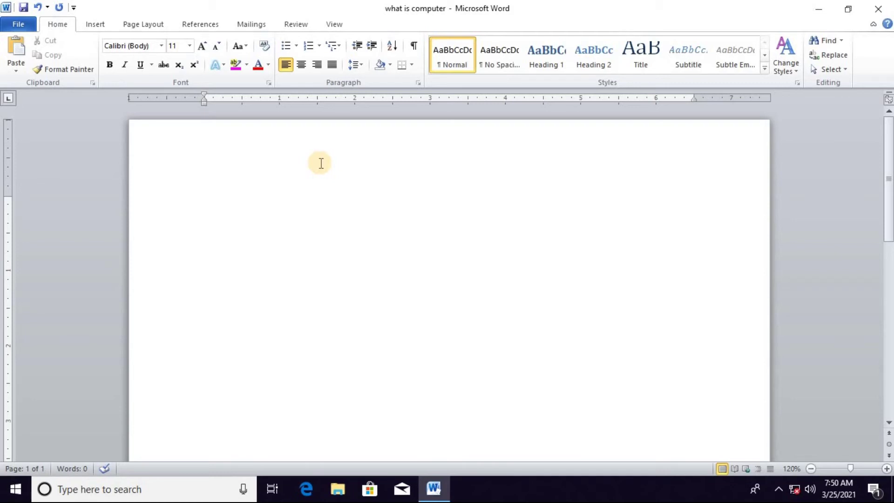
text(B)
key(Return)
text(a)
key(BackSpace)
text(A)
key(Return)
text(C)
text( D)
key(BackSpace)
key(BackSpace)
key(Return)
text(D)
Sort the four lines ascending, then re-sort descending to read D, C, B, A
drag(207, 202, 231, 281)
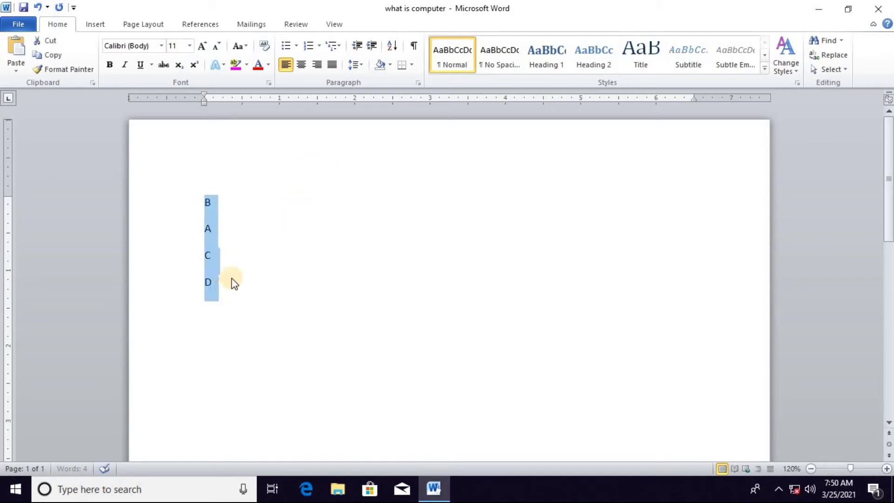
click(393, 47)
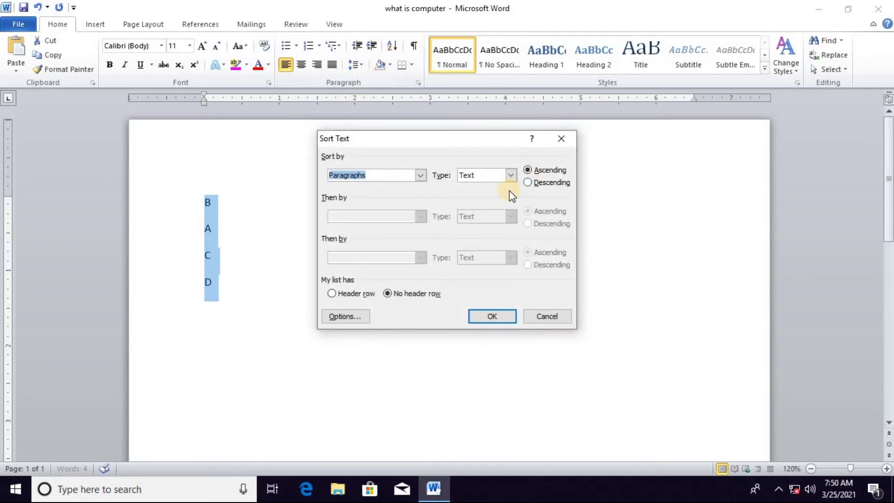
click(492, 316)
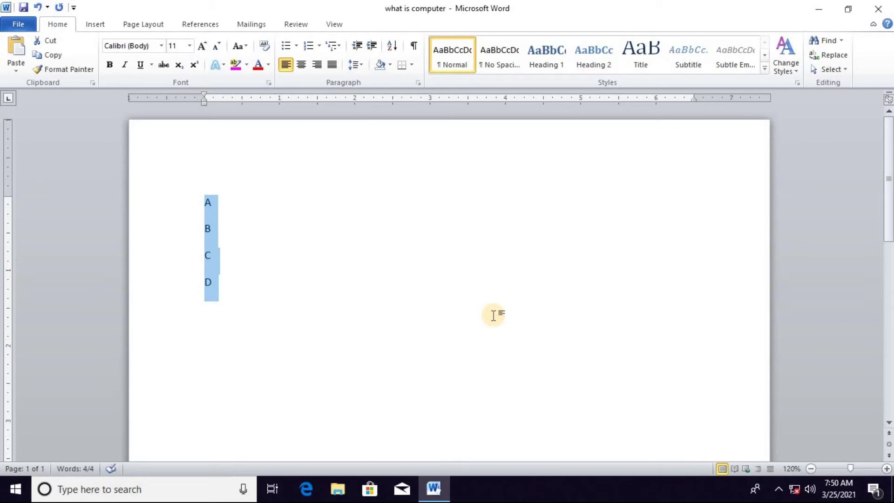
click(392, 47)
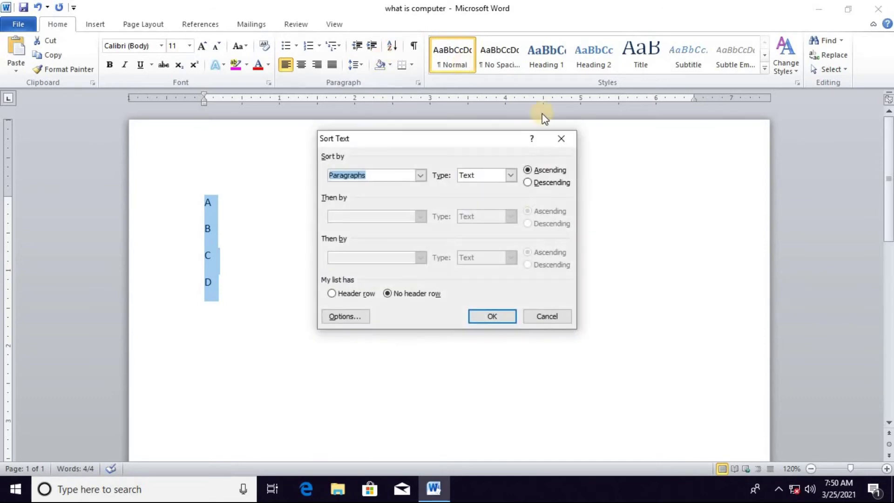
click(535, 183)
click(495, 318)
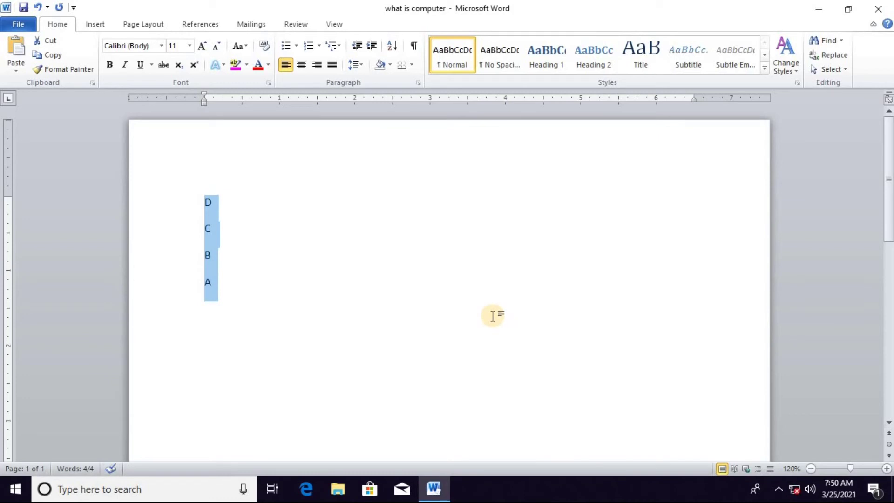
click(239, 281)
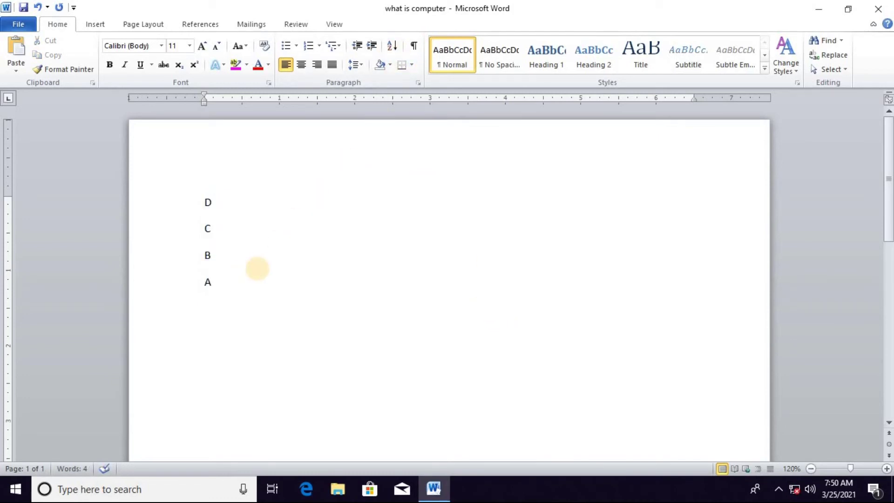
text(2)
key(Return)
text(1)
key(Return)
text(4)
key(Return)
text(3)
drag(203, 309, 208, 389)
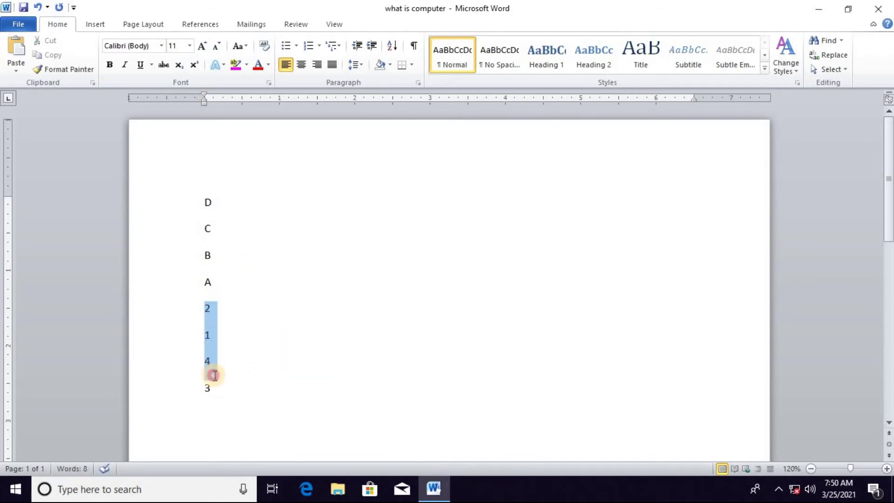
click(394, 46)
click(528, 169)
click(494, 318)
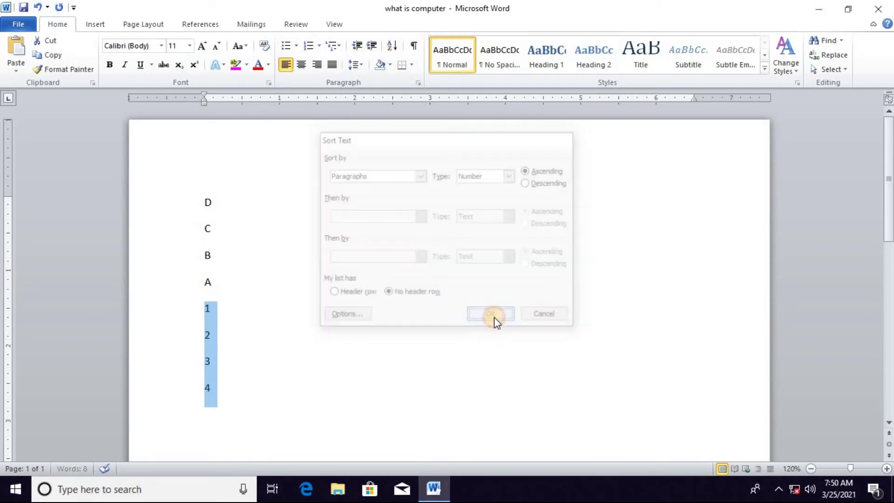
click(394, 46)
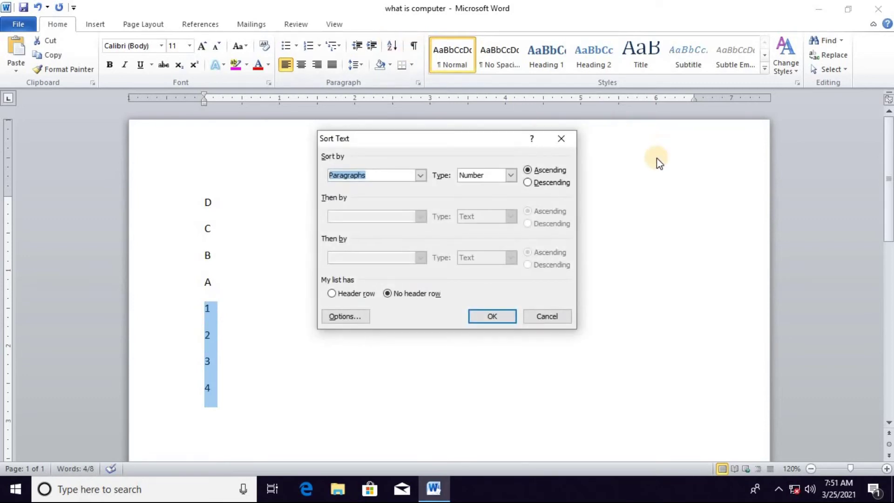
click(544, 181)
click(493, 318)
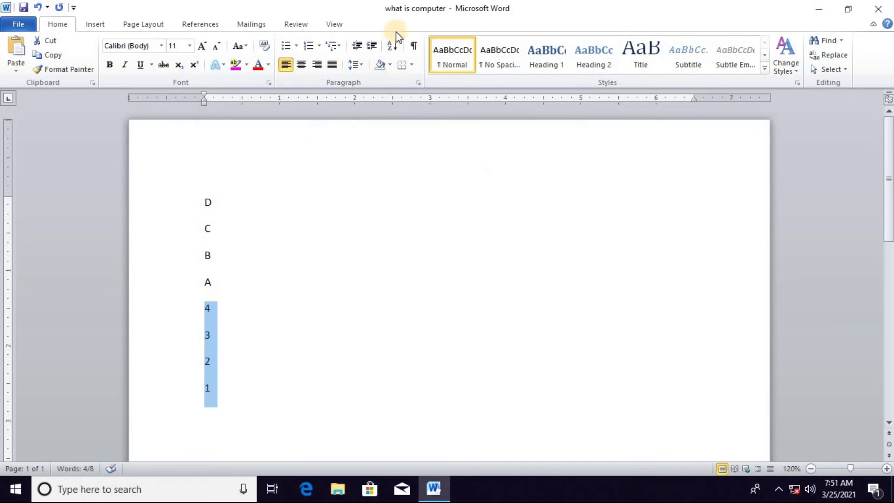
click(396, 50)
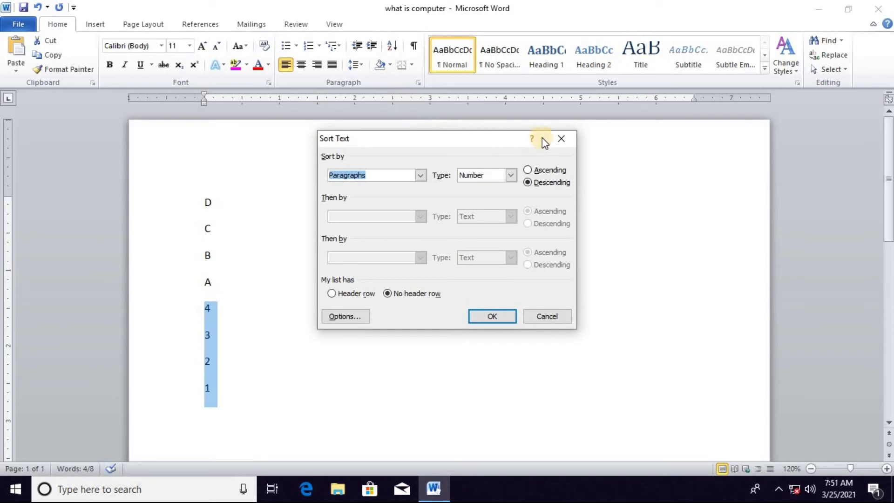
click(559, 138)
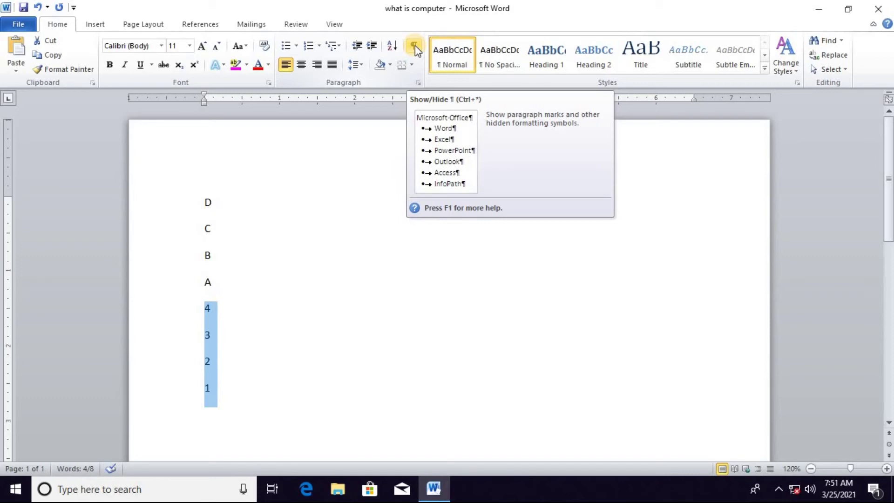
Show formatting marks and add two blank paragraphs plus four tabs after the 1
click(415, 46)
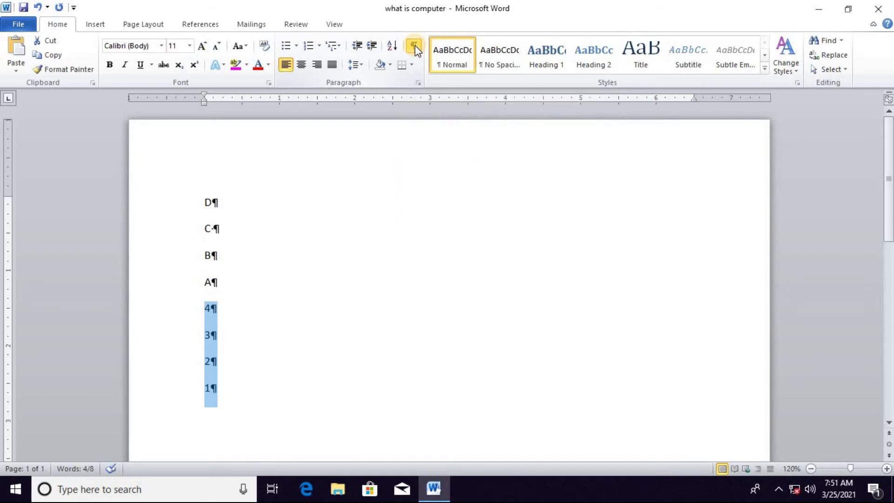
scroll(249, 331, down, 3)
click(230, 275)
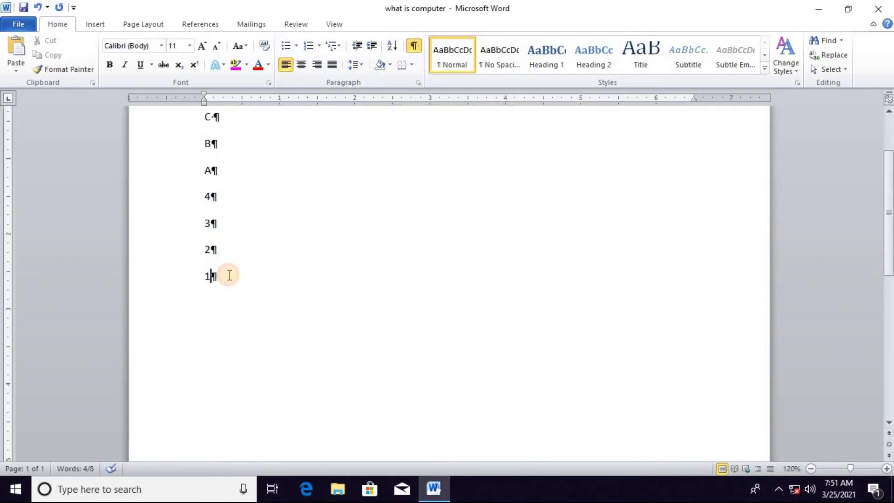
key(Return)
key(Return)
key(Return)
key(Tab)
key(Tab)
key(Tab)
key(Tab)
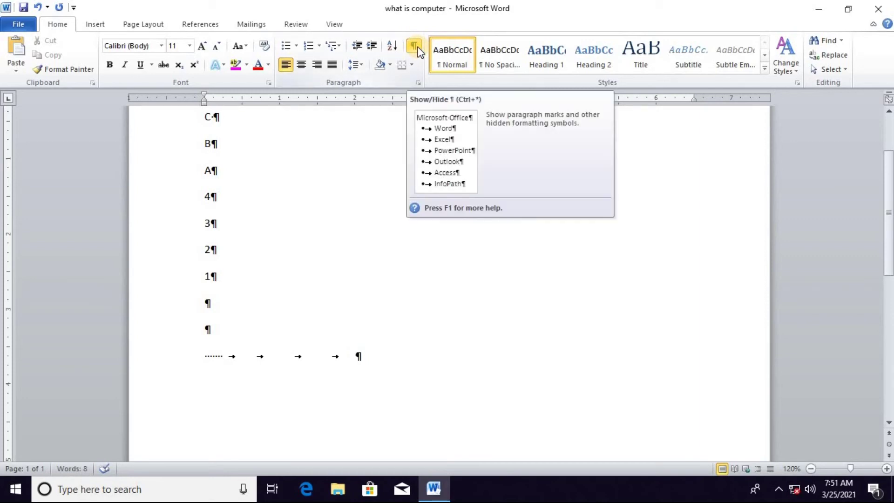
Hide formatting marks again and select every line from D down to 1
click(419, 51)
scroll(202, 217, up, 2)
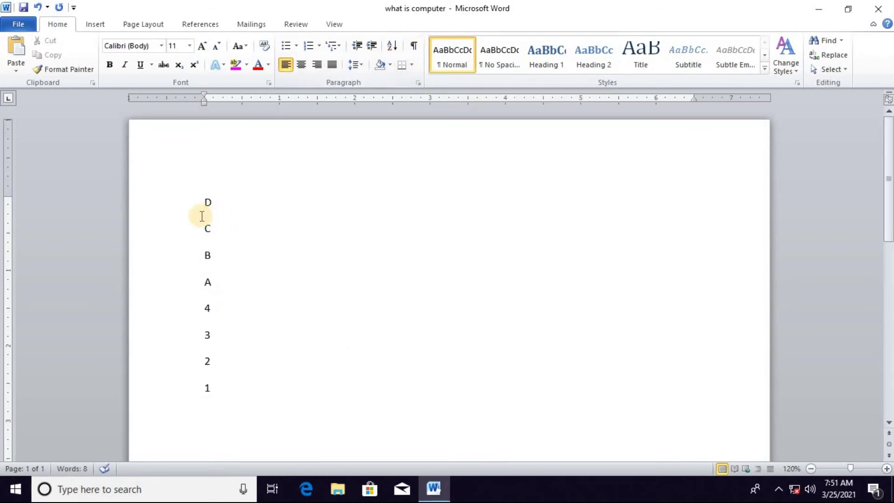
drag(205, 200, 269, 392)
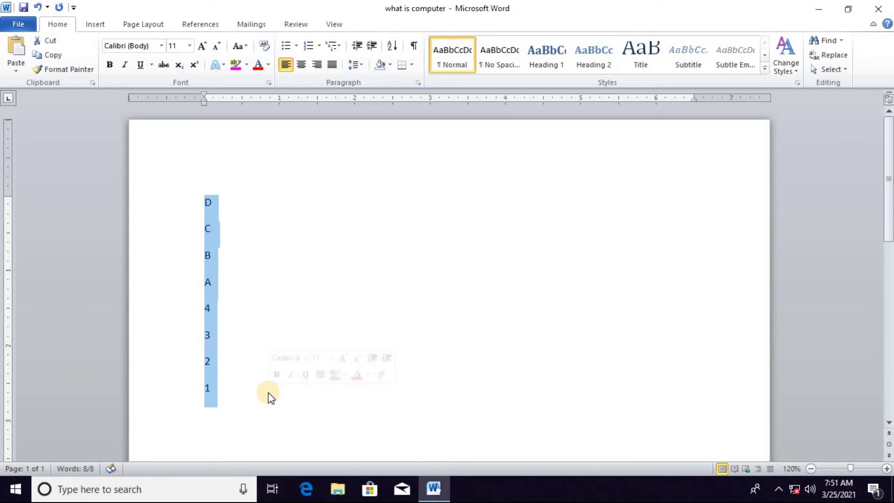
Delete the D-to-1 lines, then try a bottom paragraph border and undo it
key(Delete)
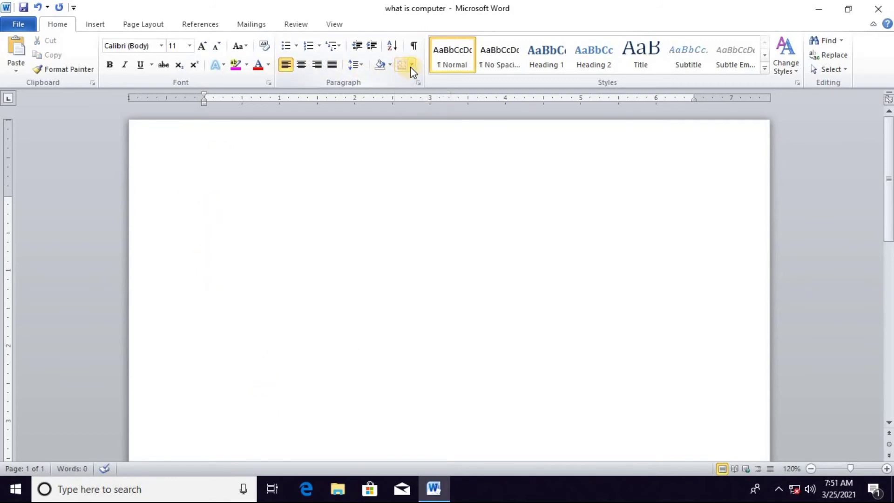
click(411, 65)
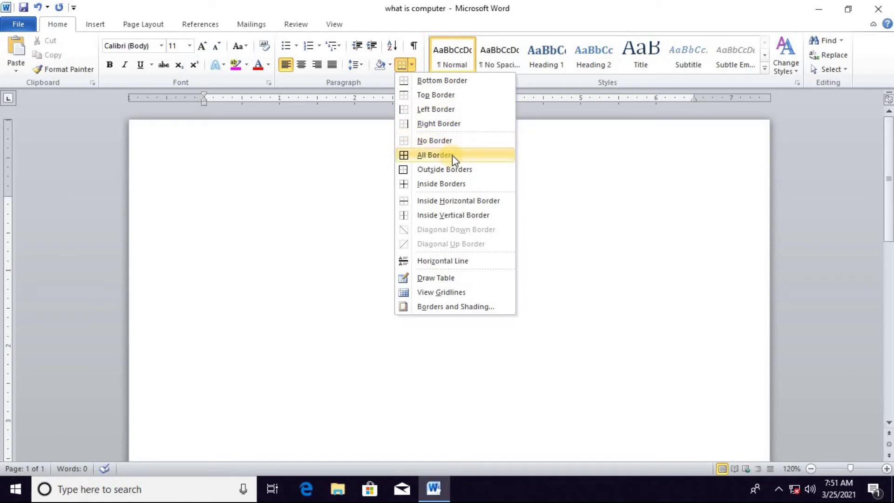
click(447, 82)
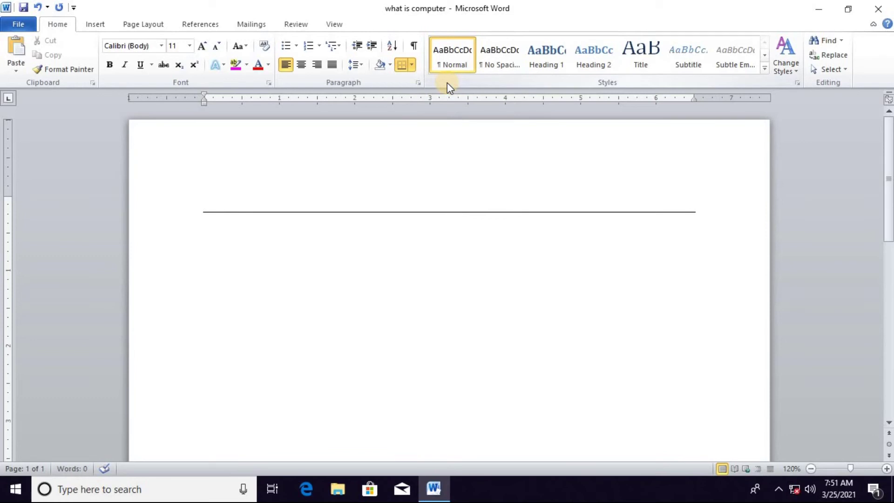
key(ctrl+z)
Try a right paragraph border with sample lines SDFSDF, SDF, SDF SD, then undo it
click(411, 66)
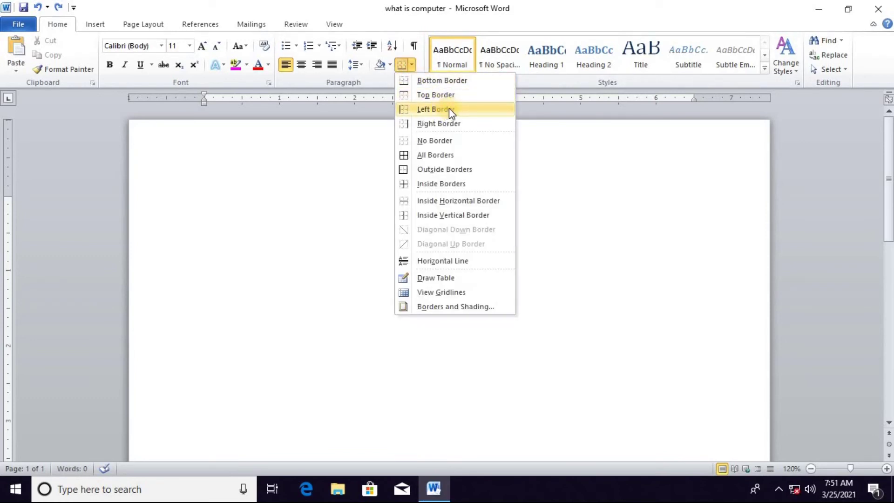
click(463, 125)
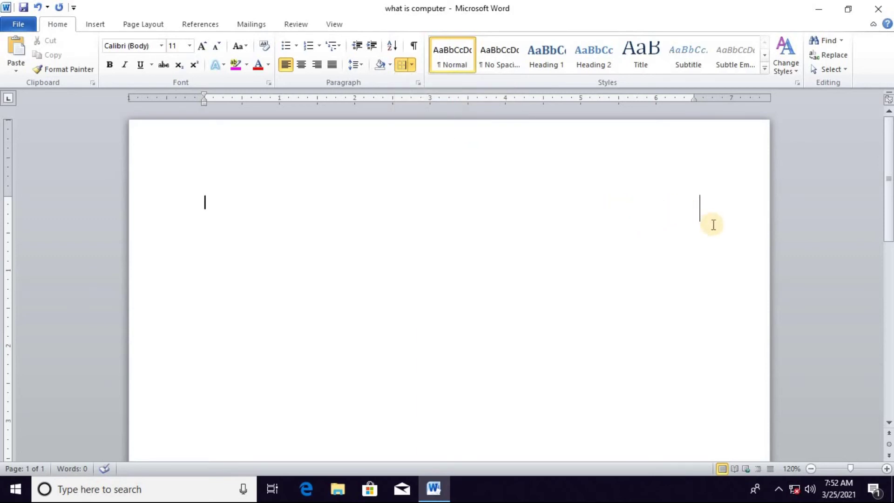
text(SDFSDF)
key(Return)
text(SDF)
key(Return)
text(SDF)
key(Return)
text(SDF SD)
key(Return)
key(ctrl+z)
key(ctrl+z)
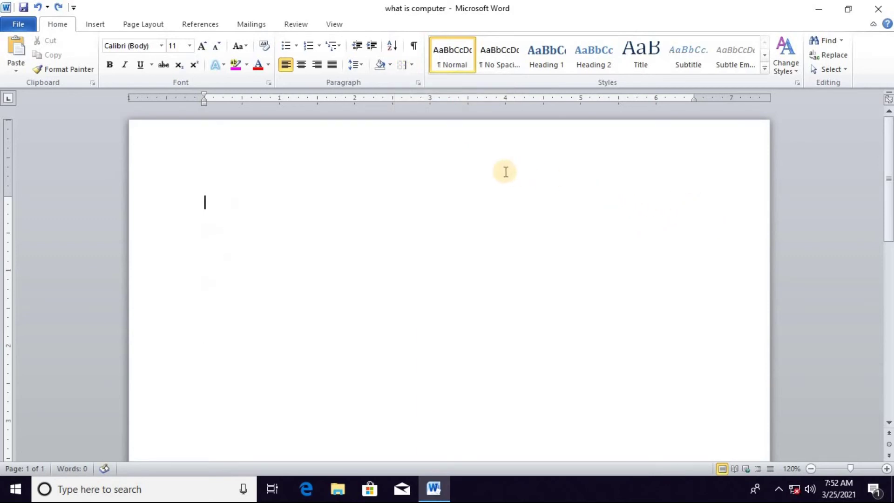
Try an all-sides paragraph border with sample text, then undo it
click(412, 65)
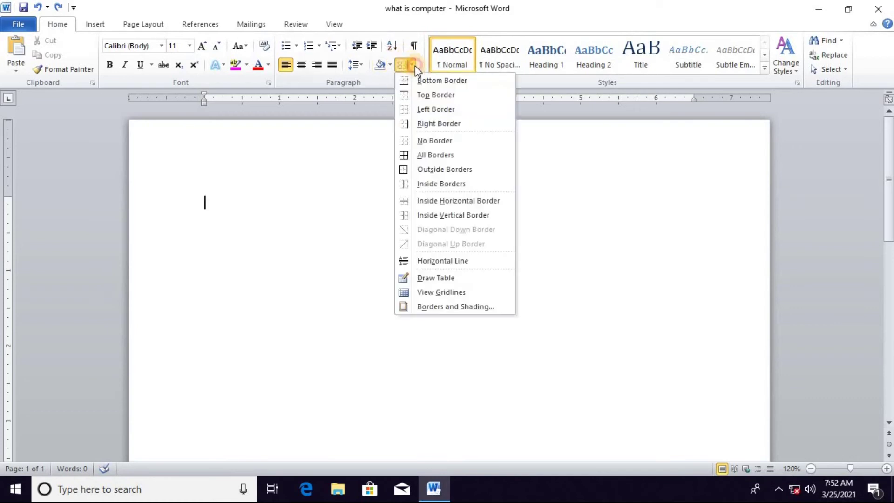
click(438, 155)
text(XZ\C\C)
key(ctrl+z)
key(ctrl+z)
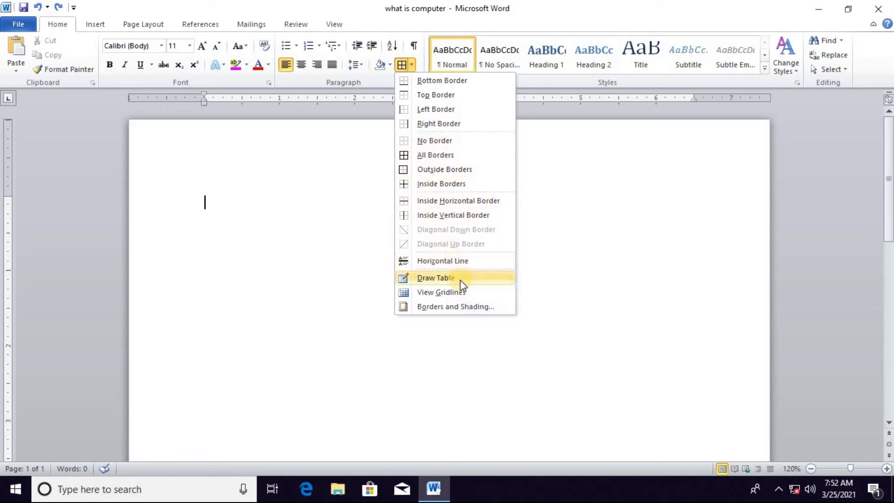
click(439, 278)
drag(251, 205, 634, 206)
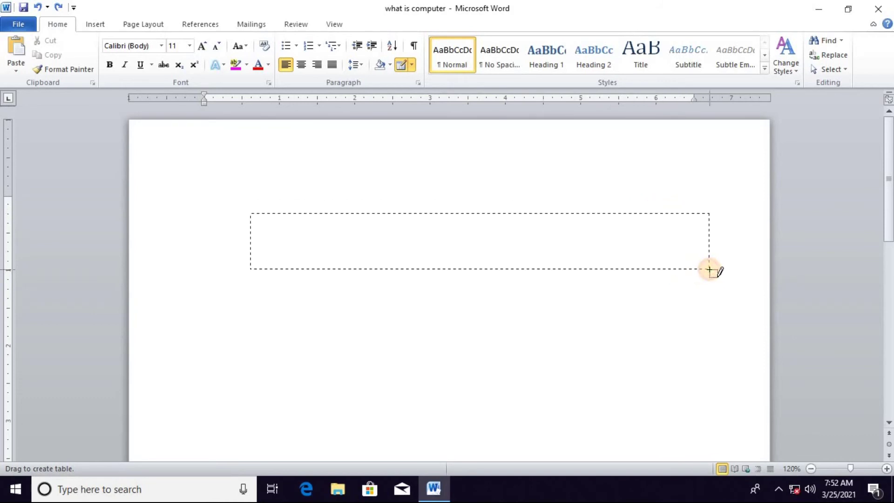
drag(633, 205, 708, 267)
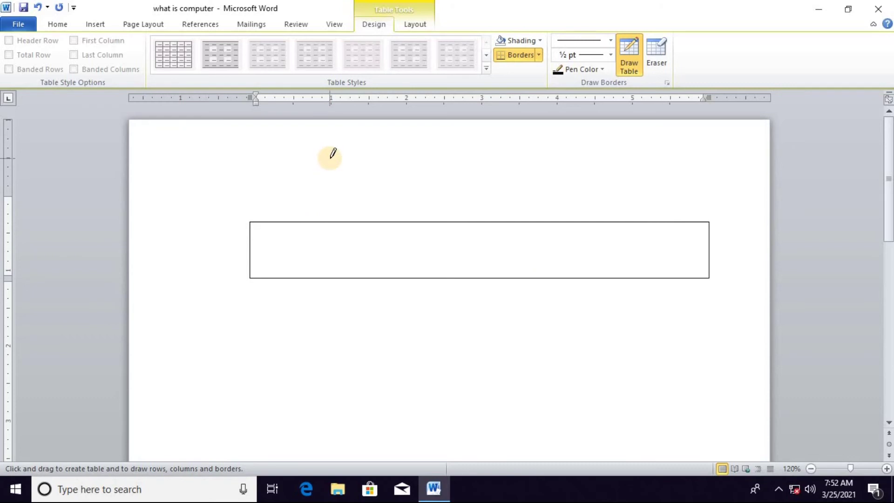
key(ctrl+z)
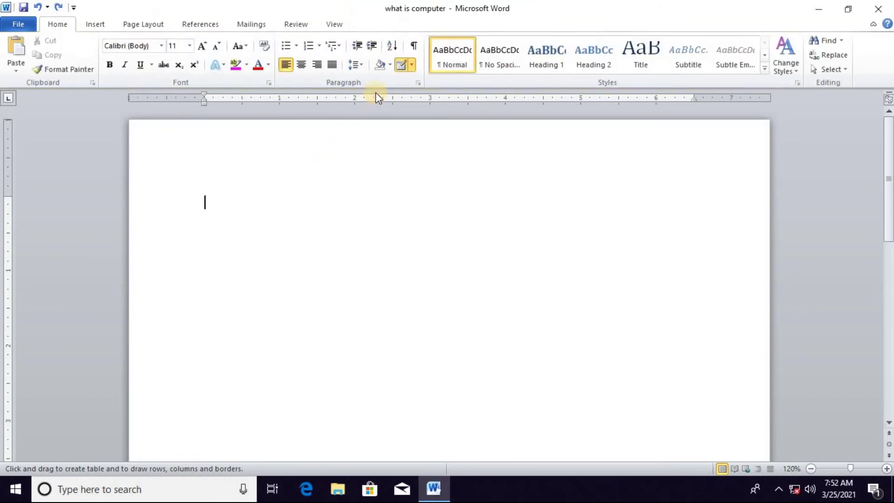
In Borders and Shading's Page Border settings, pick a line style for a box border
click(411, 66)
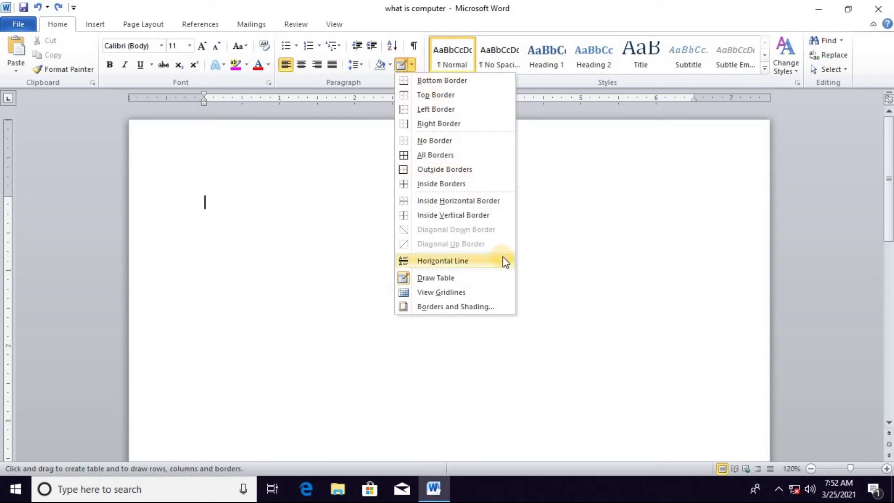
click(485, 306)
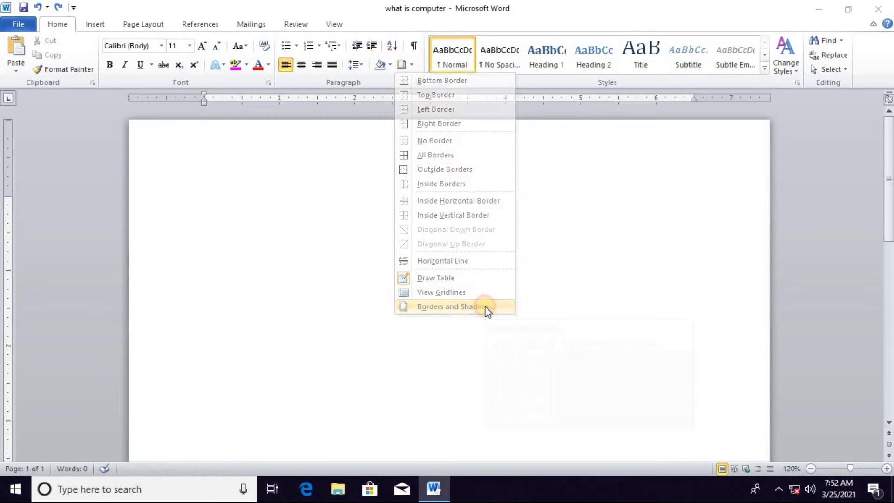
click(300, 126)
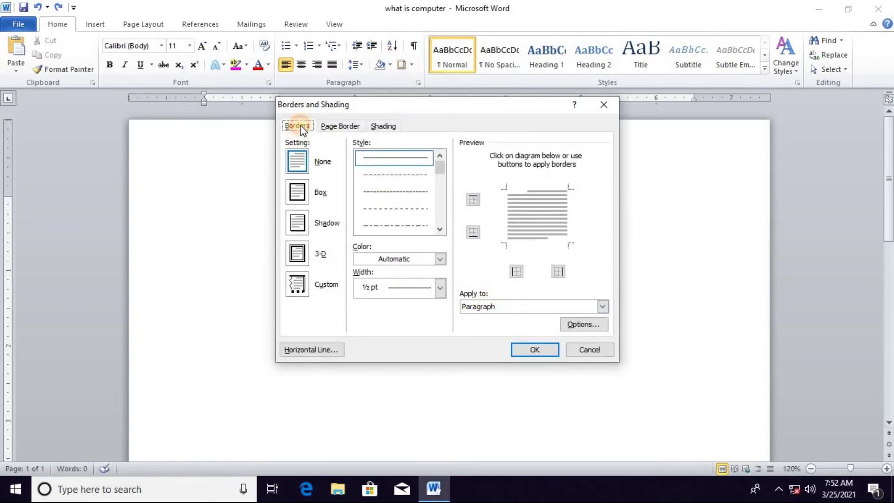
click(345, 127)
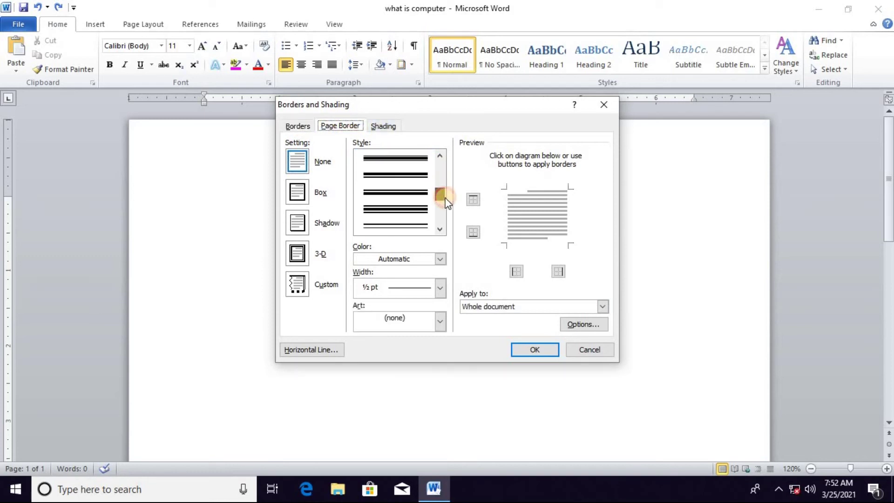
drag(443, 170, 445, 188)
click(411, 159)
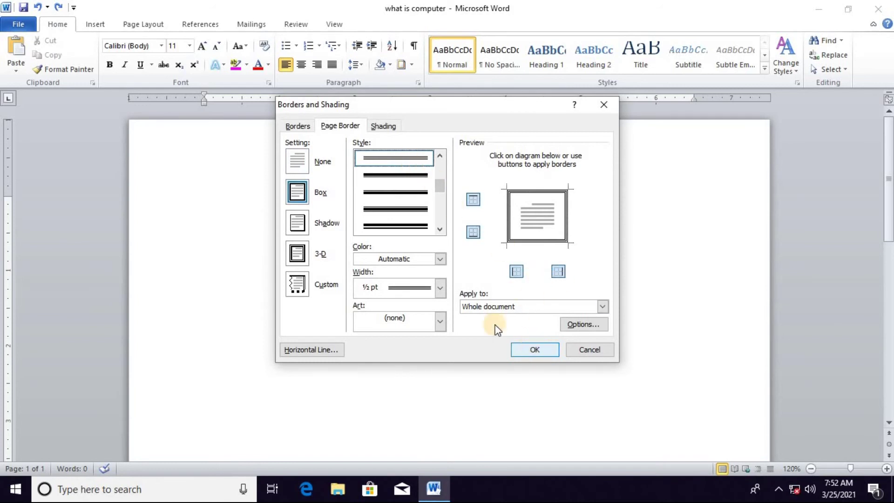
Set the page border to ½ pt width and red, and apply it
click(440, 288)
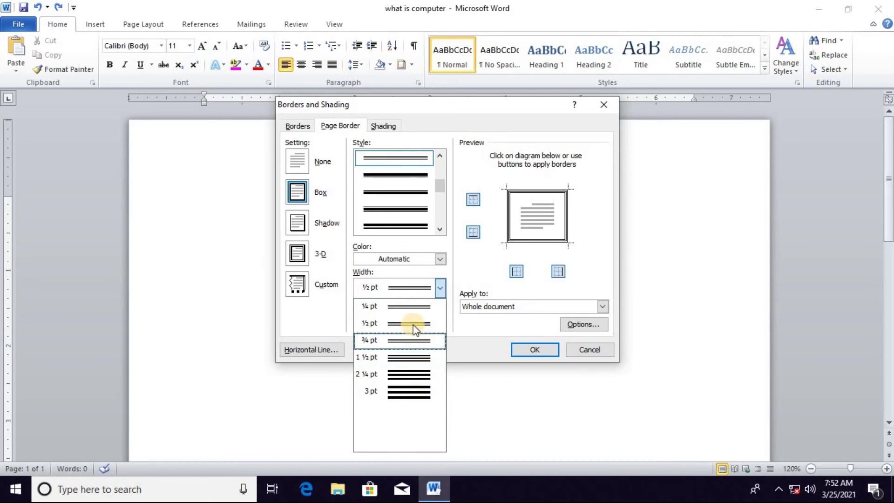
click(440, 292)
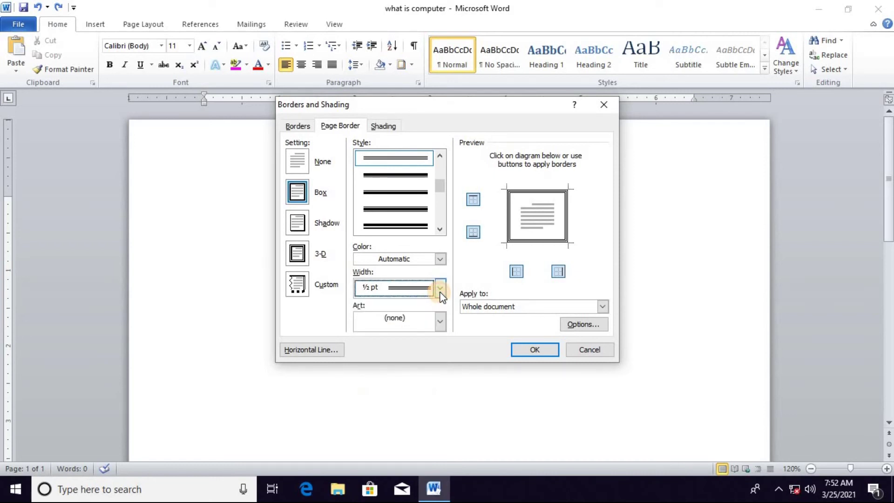
click(440, 259)
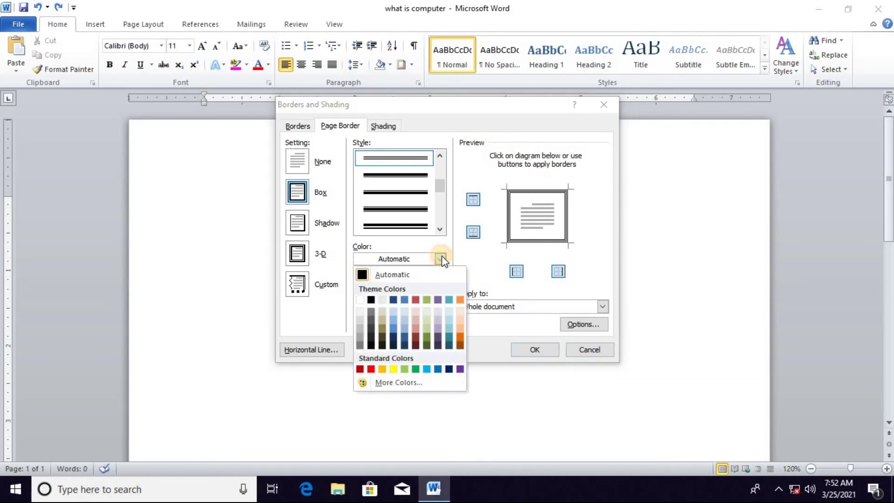
click(372, 368)
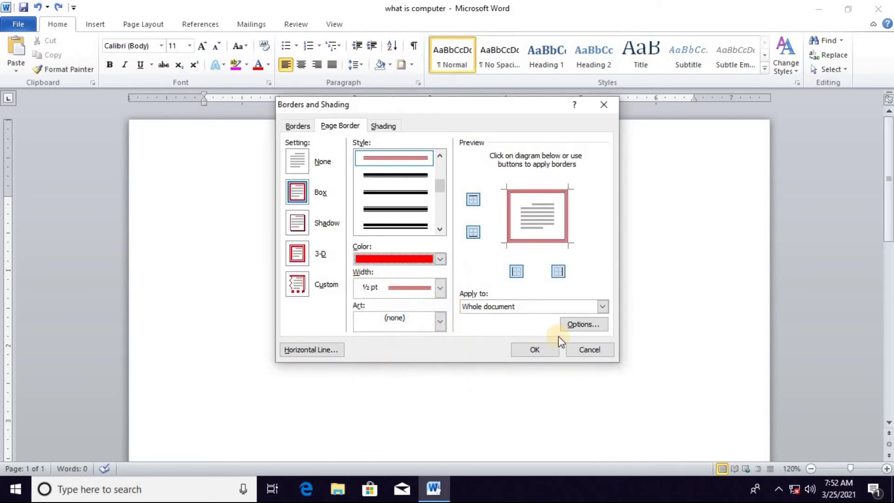
click(535, 350)
scroll(393, 303, down, 8)
scroll(385, 309, down, 7)
scroll(410, 334, up, 10)
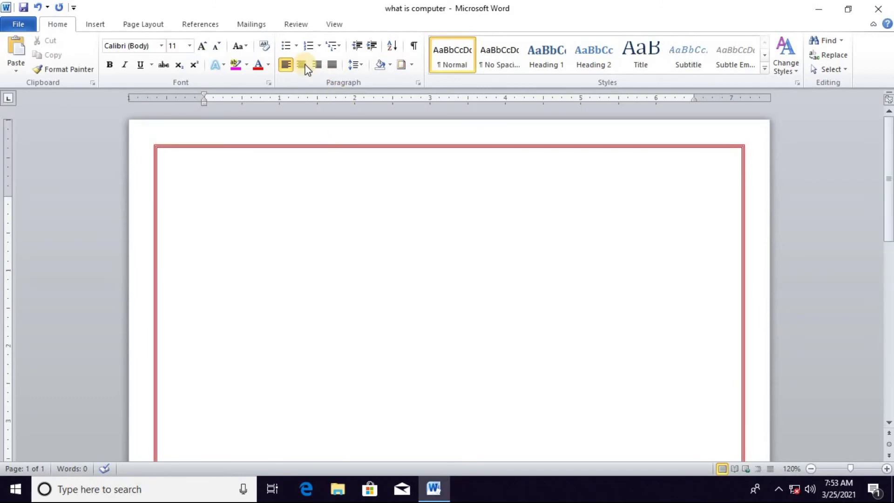
click(412, 68)
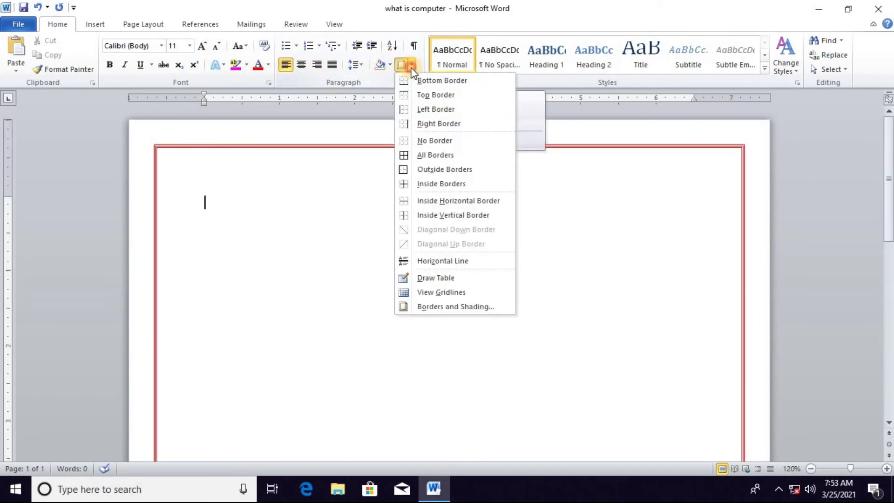
Turn off the top and bottom edges of the red page border, keeping the left and right lines
click(454, 306)
click(341, 125)
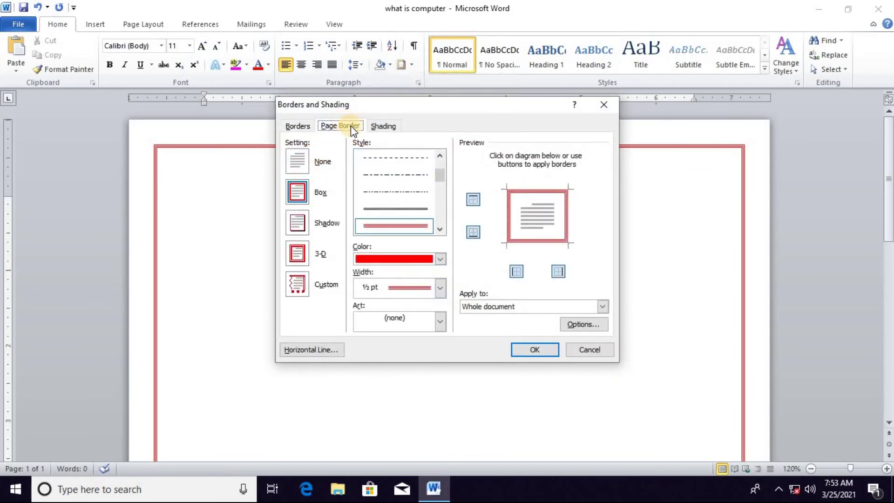
double_click(440, 229)
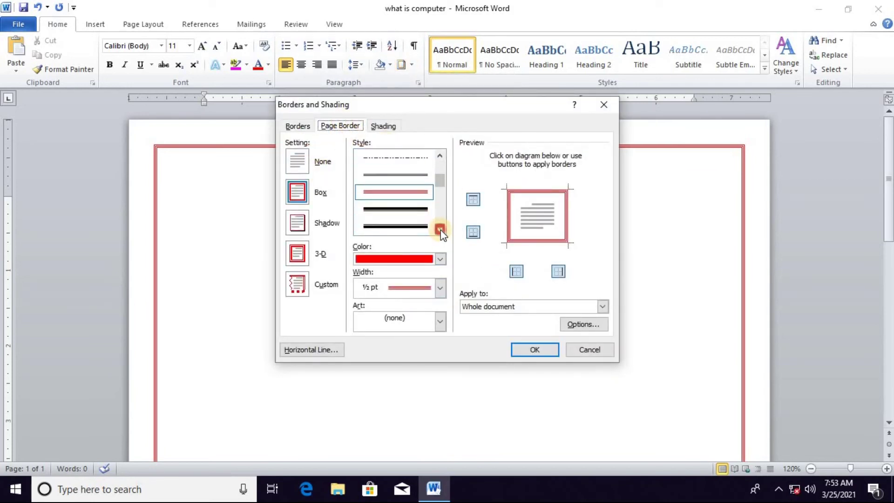
click(473, 199)
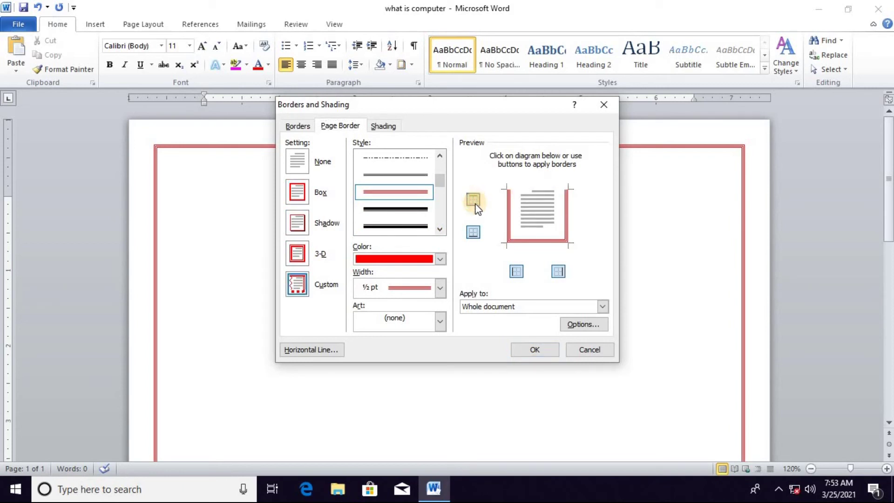
click(474, 232)
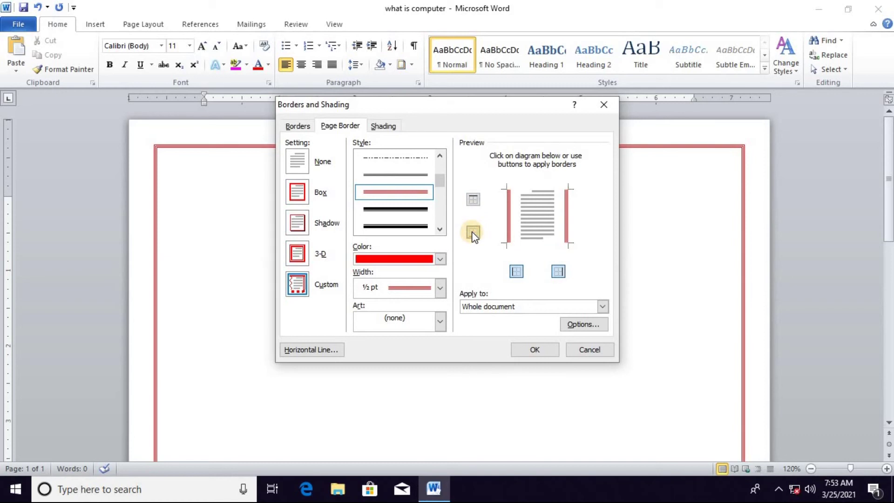
click(536, 350)
scroll(559, 335, down, 1)
scroll(561, 347, down, 8)
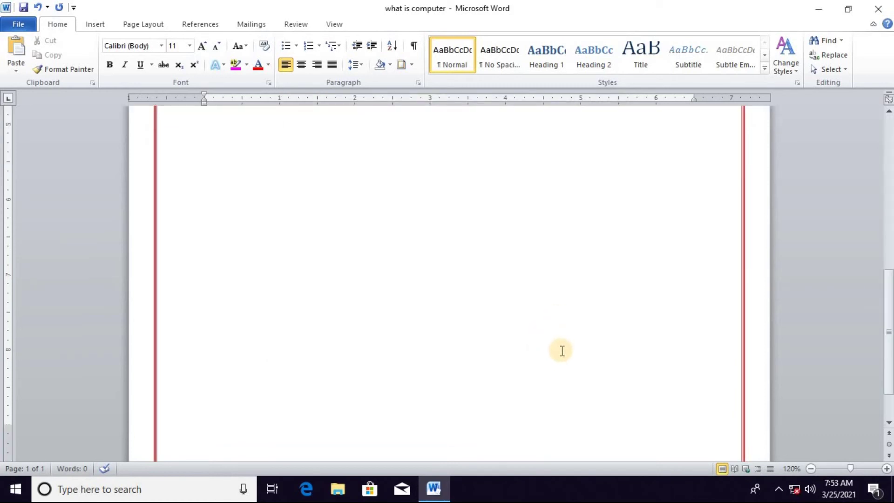
scroll(559, 350, up, 1)
scroll(554, 335, up, 8)
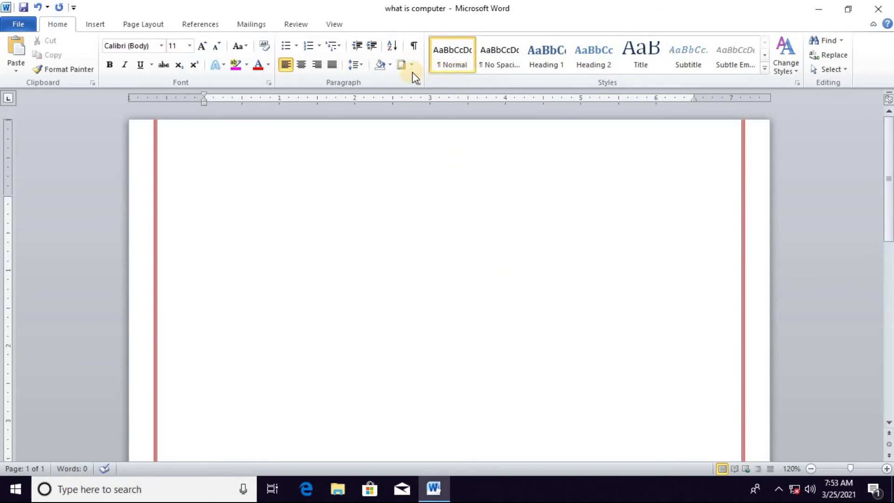
Restore the top and bottom edges so the page border is a full box again
click(413, 66)
click(446, 306)
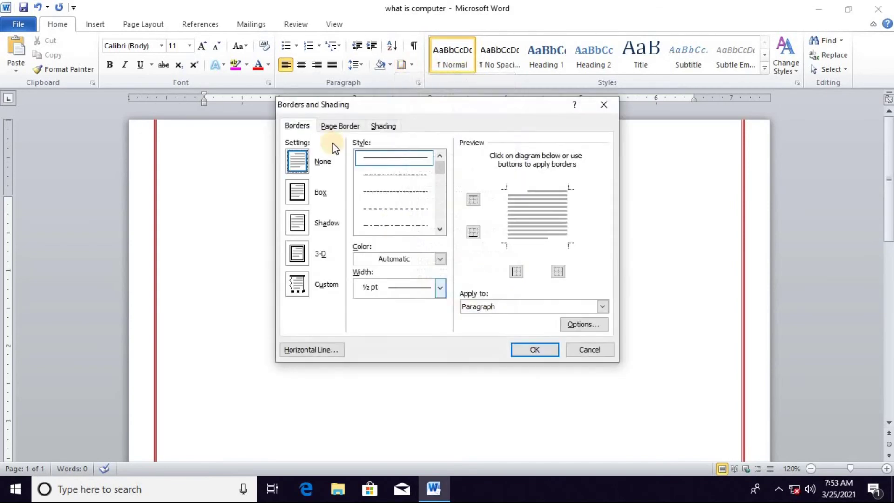
click(340, 126)
click(474, 200)
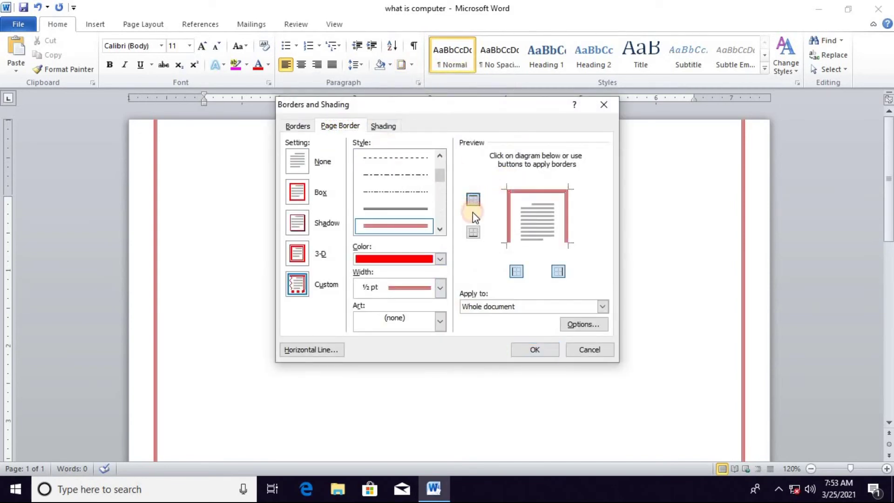
click(473, 232)
click(517, 271)
click(558, 273)
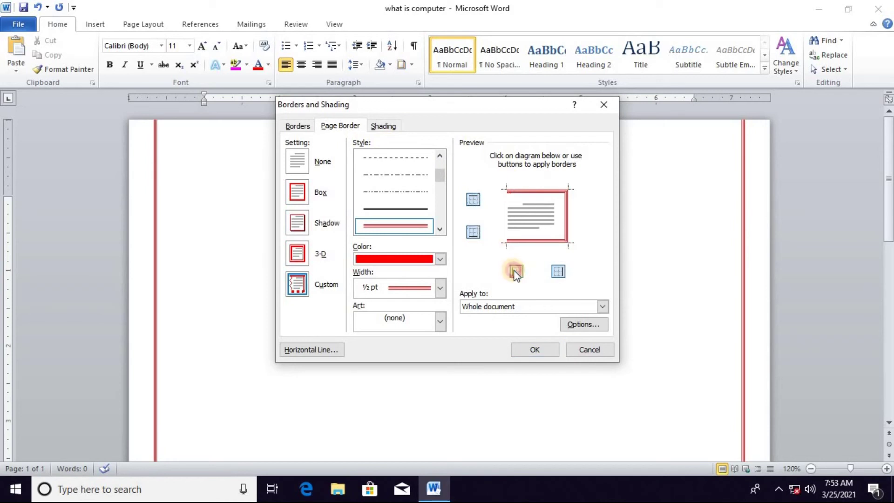
click(517, 272)
click(558, 271)
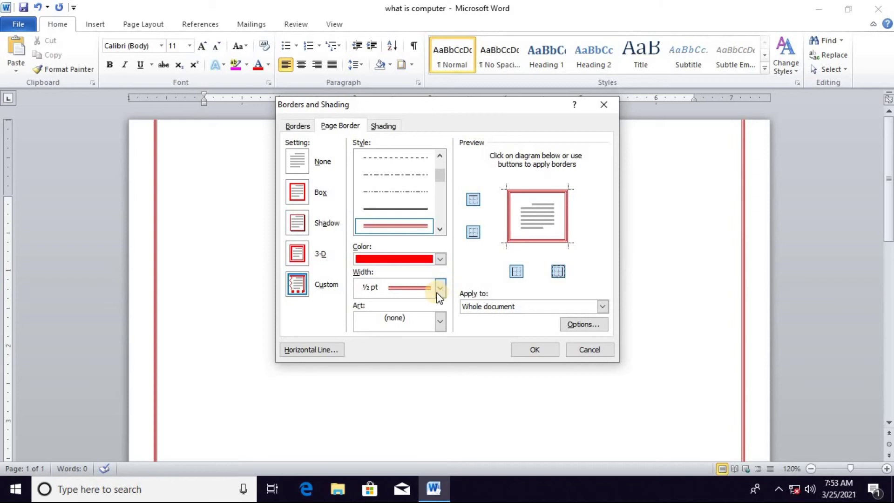
Set the border colour to Automatic and apply rose art as the page border
click(439, 259)
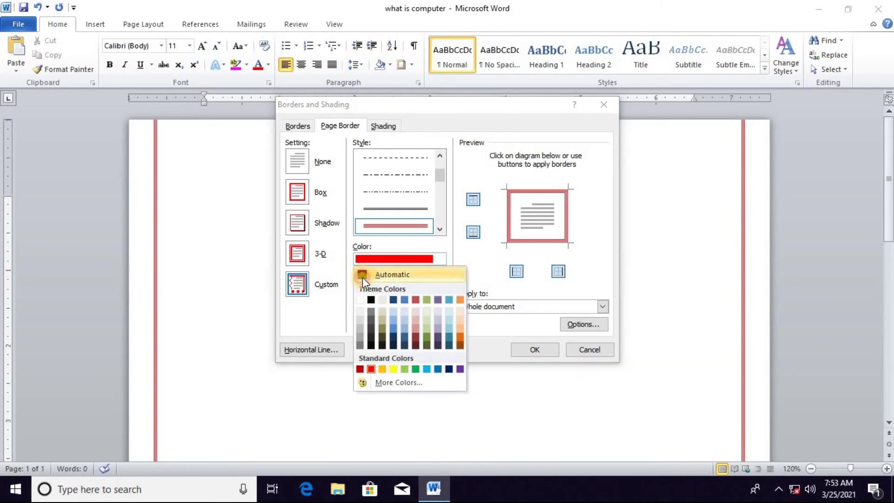
click(363, 275)
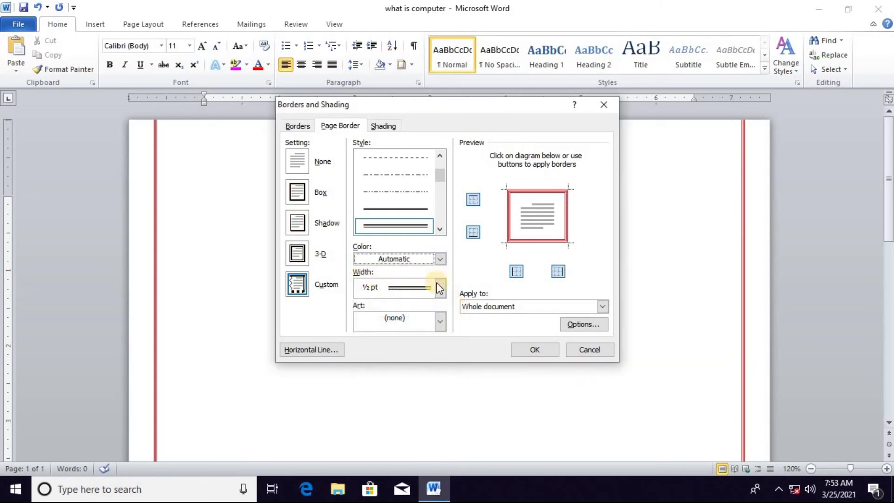
click(441, 321)
scroll(435, 340, down, 5)
scroll(433, 342, down, 3)
scroll(424, 354, down, 3)
scroll(420, 361, down, 3)
scroll(417, 363, down, 3)
scroll(417, 363, down, 3)
click(423, 342)
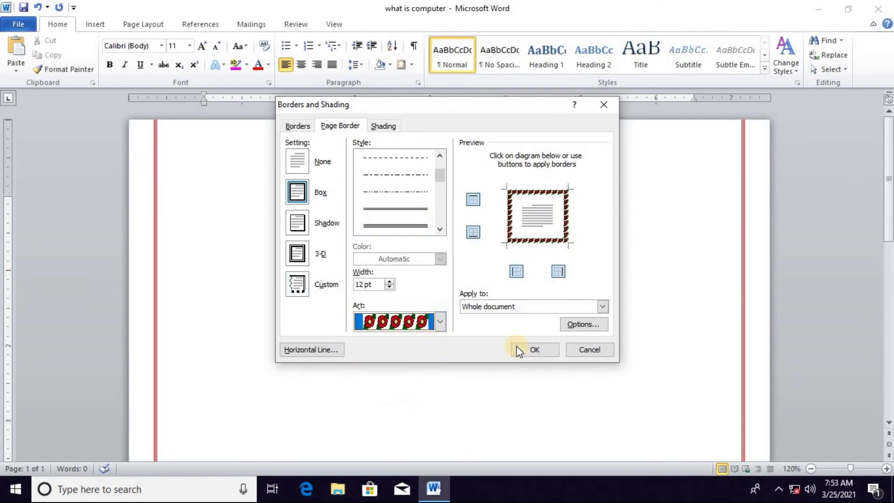
click(525, 350)
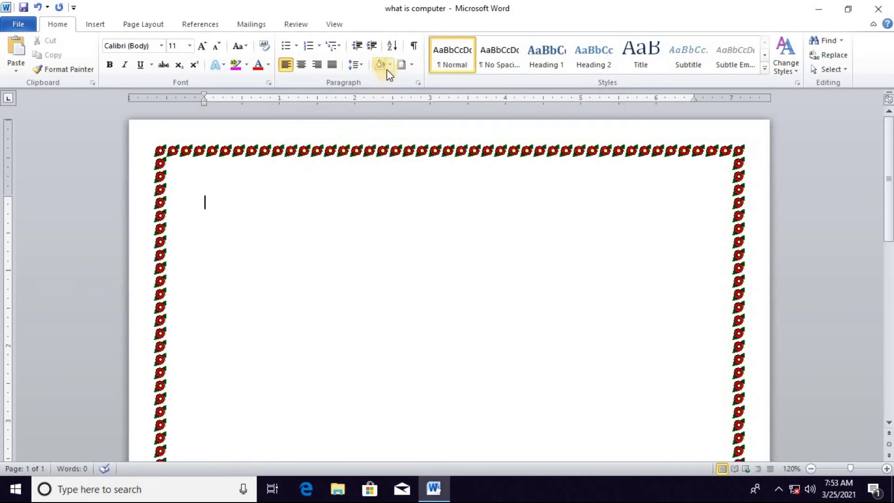
Set the page border line width to 6 pt and confirm
click(412, 65)
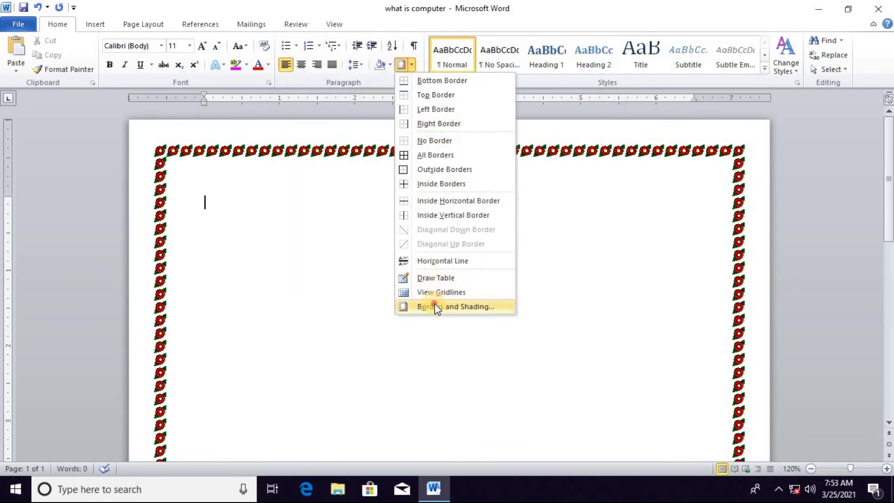
click(435, 307)
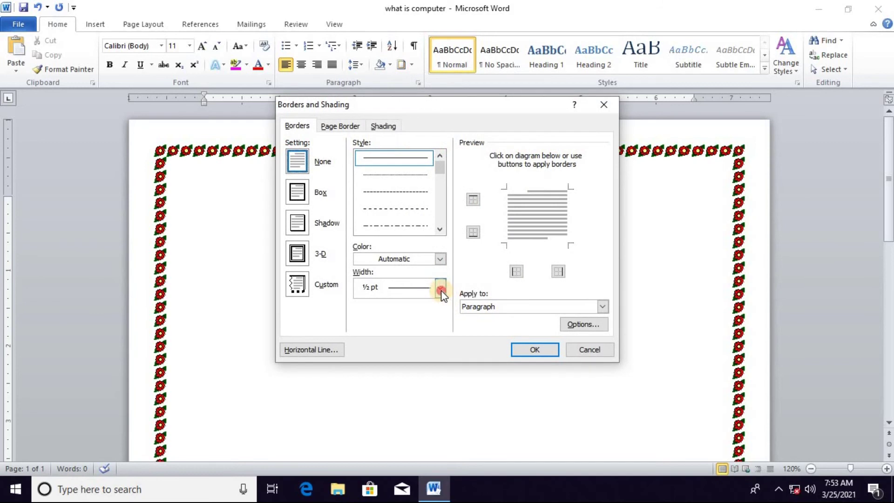
click(441, 290)
click(440, 288)
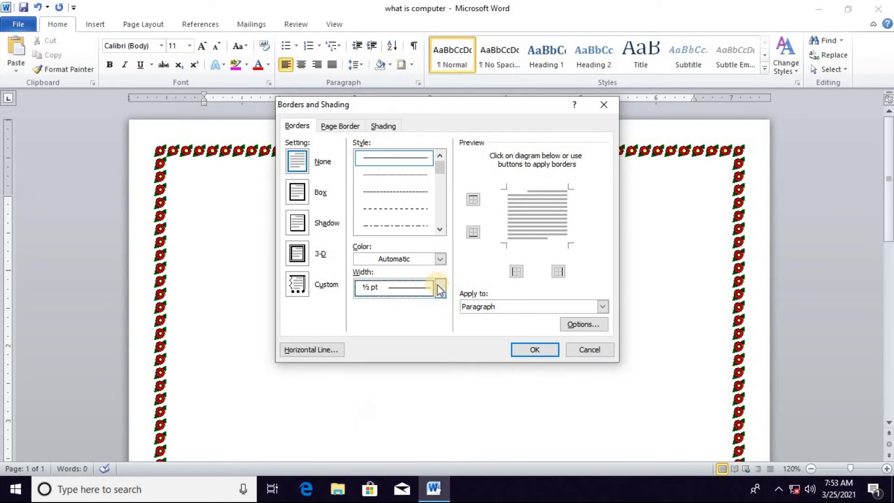
click(440, 289)
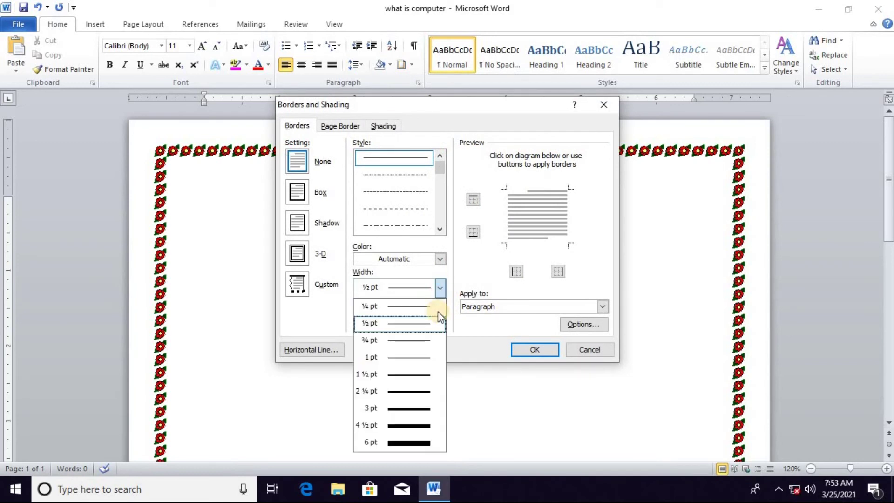
click(419, 442)
click(527, 349)
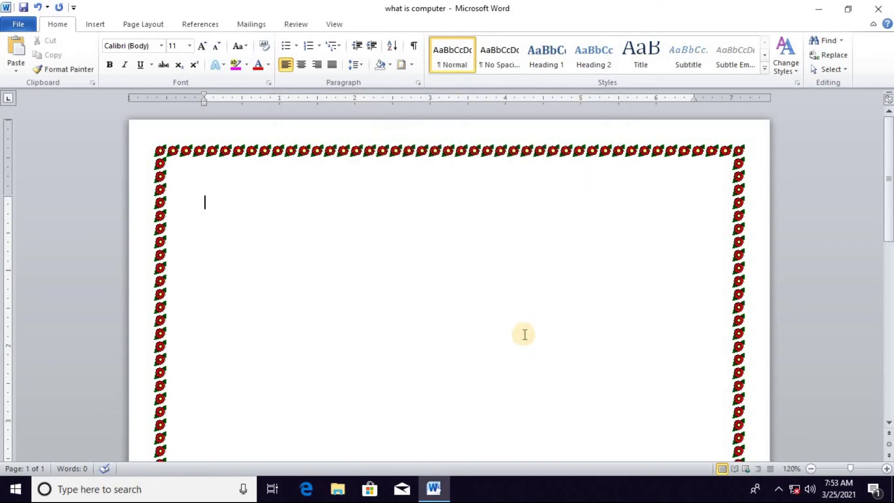
Widen the rose art page border to 17 pt and apply it
click(411, 64)
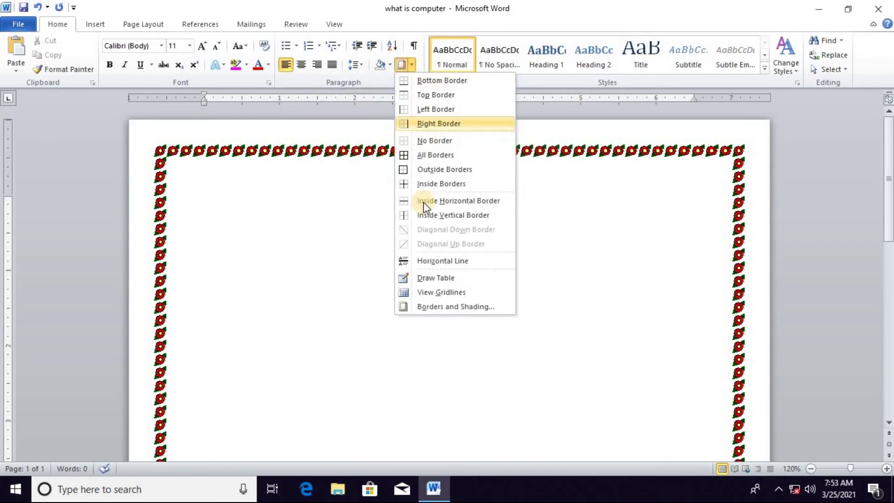
click(448, 306)
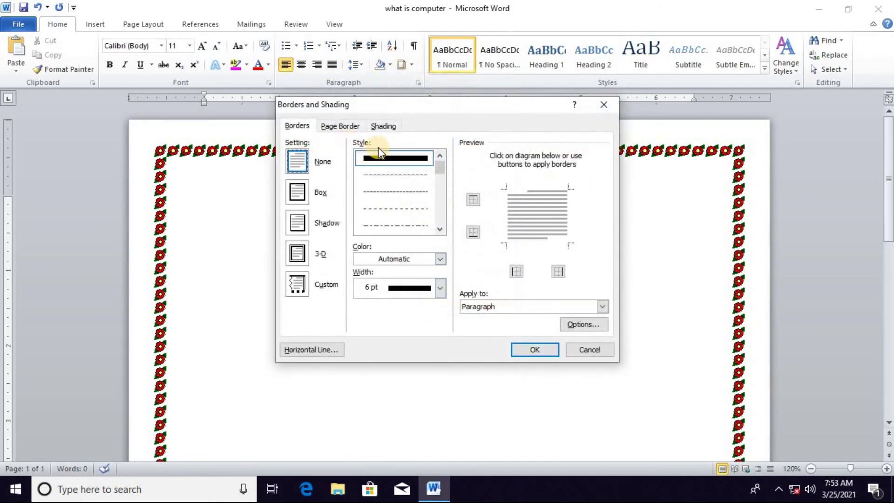
click(441, 259)
click(441, 259)
click(440, 287)
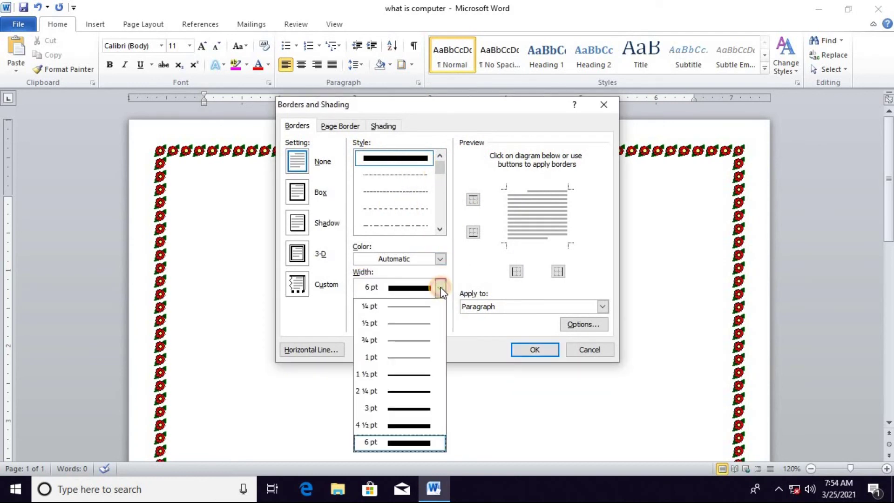
click(352, 126)
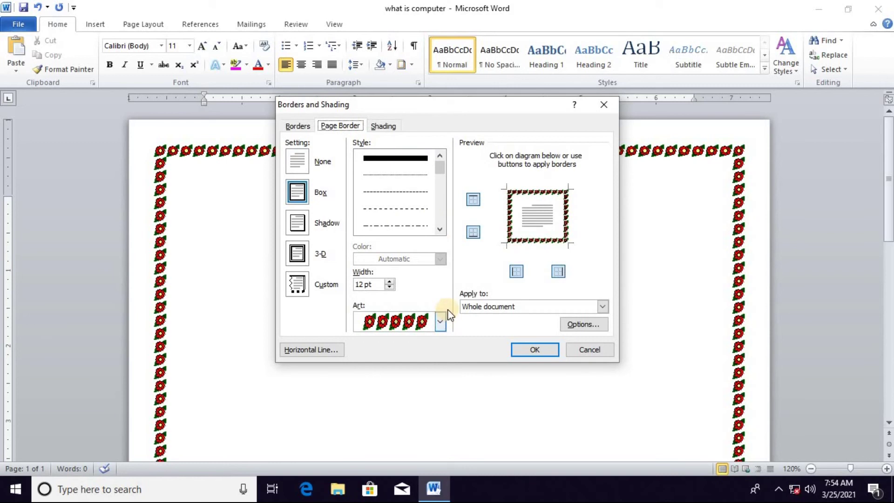
click(389, 281)
click(390, 281)
click(383, 284)
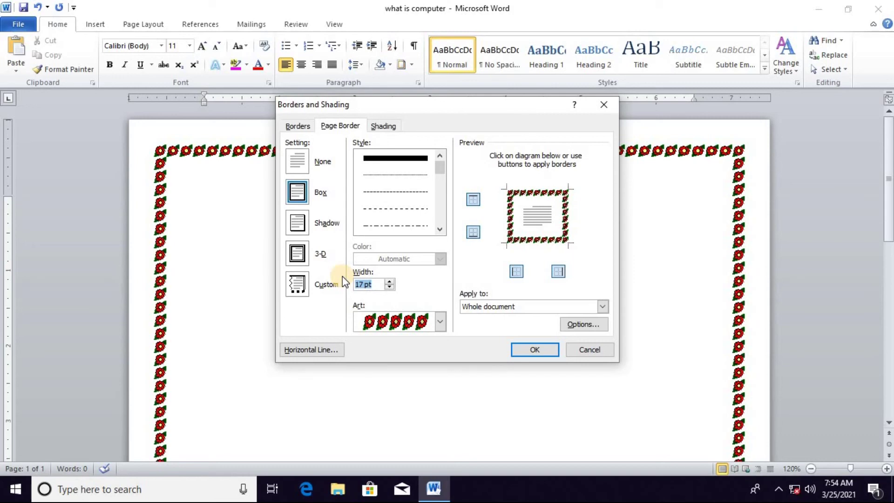
click(536, 351)
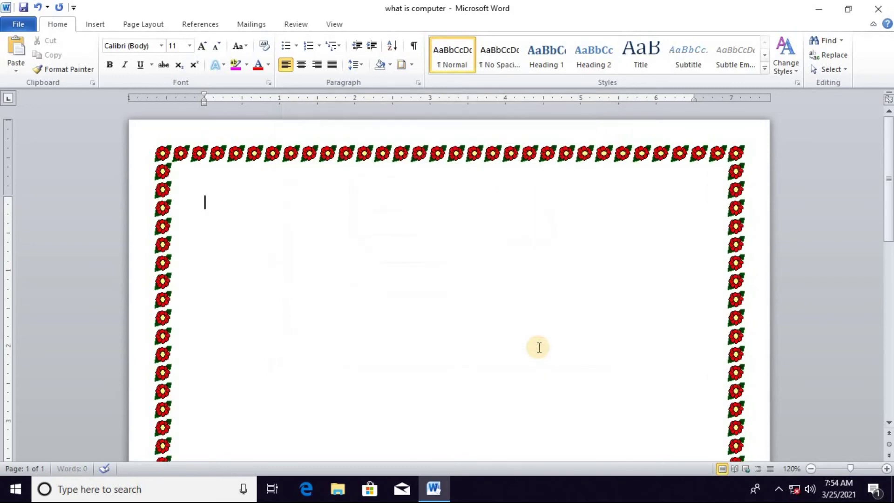
click(412, 65)
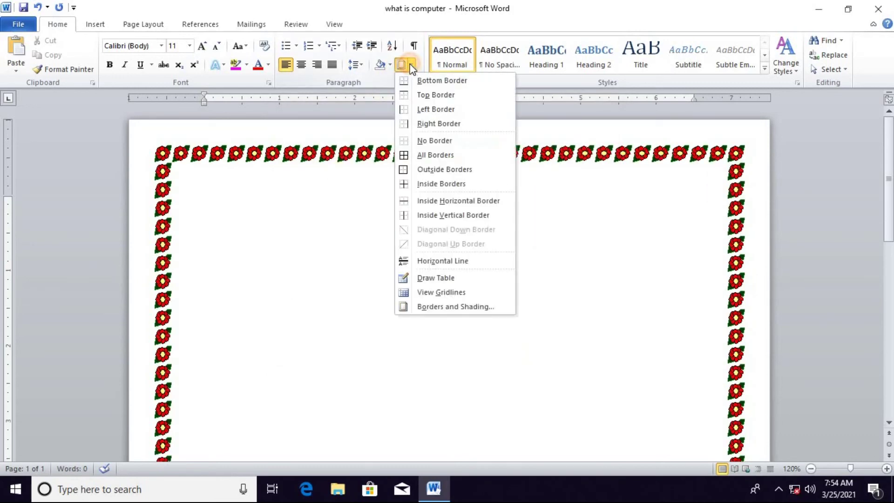
Select the WHAT IS COMPUTER title, apply Heading 2, and expand the full Styles gallery
click(344, 247)
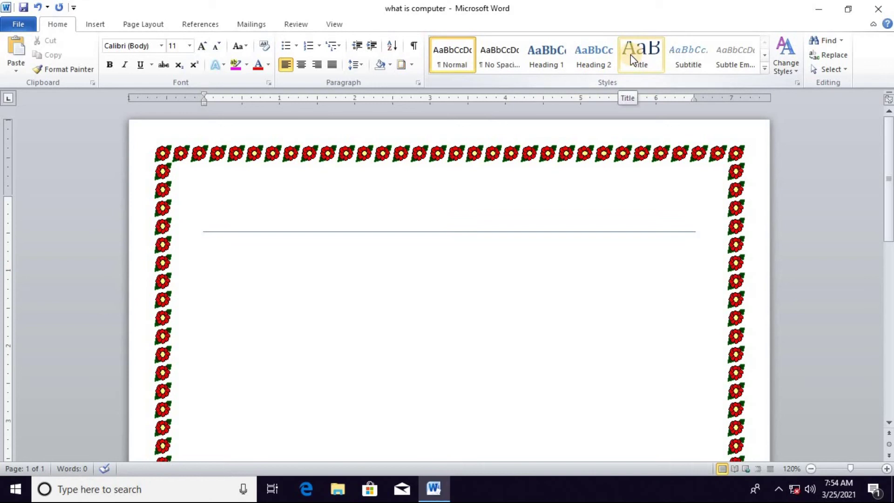
click(422, 213)
text(WHAT IS COMPUTER)
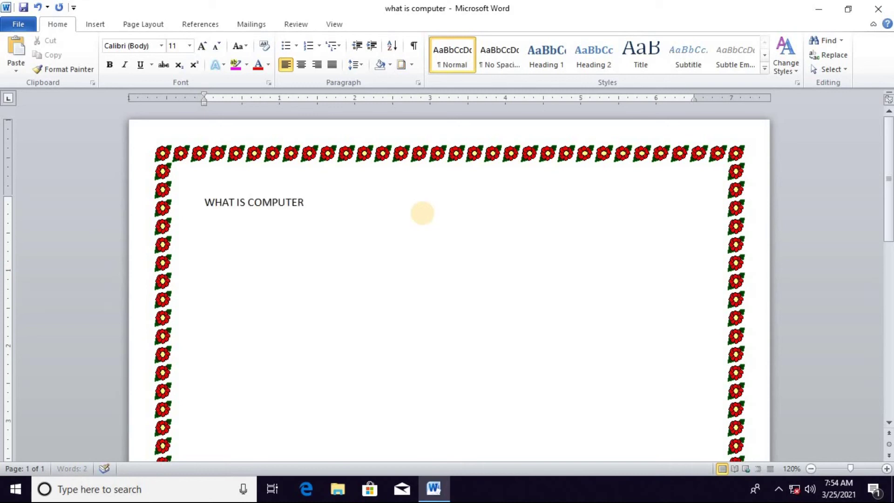
drag(365, 202, 205, 207)
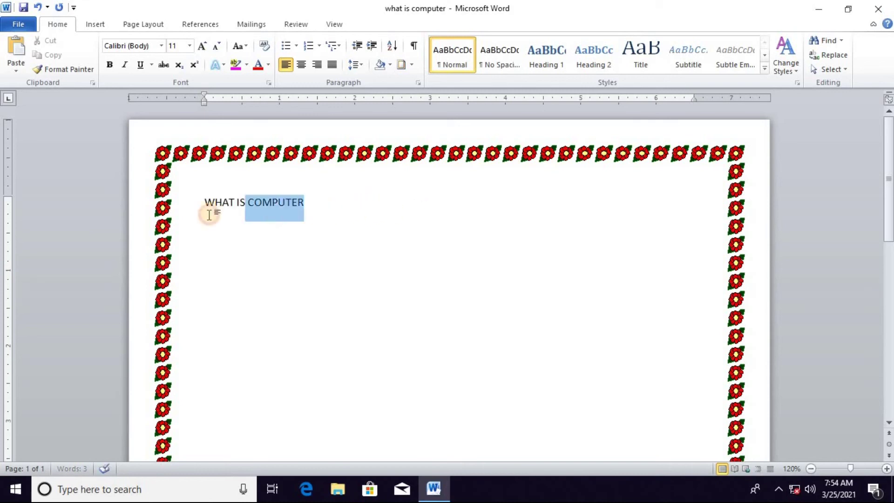
click(545, 53)
click(597, 58)
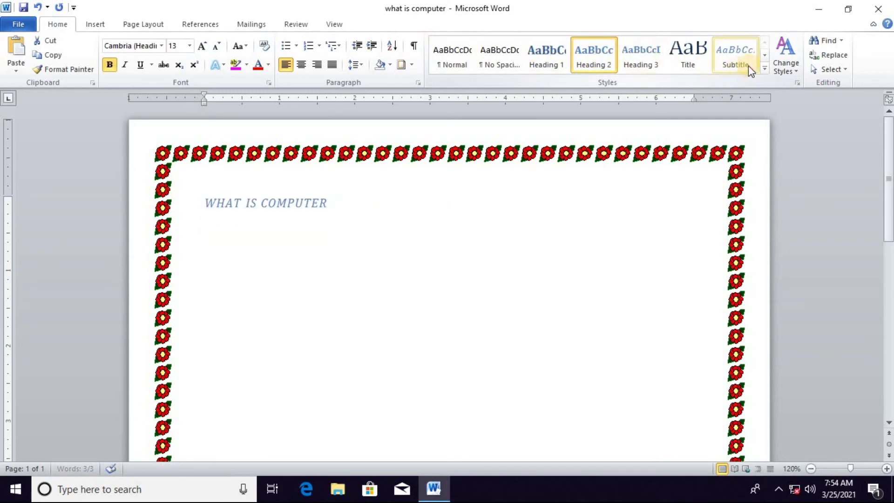
click(765, 69)
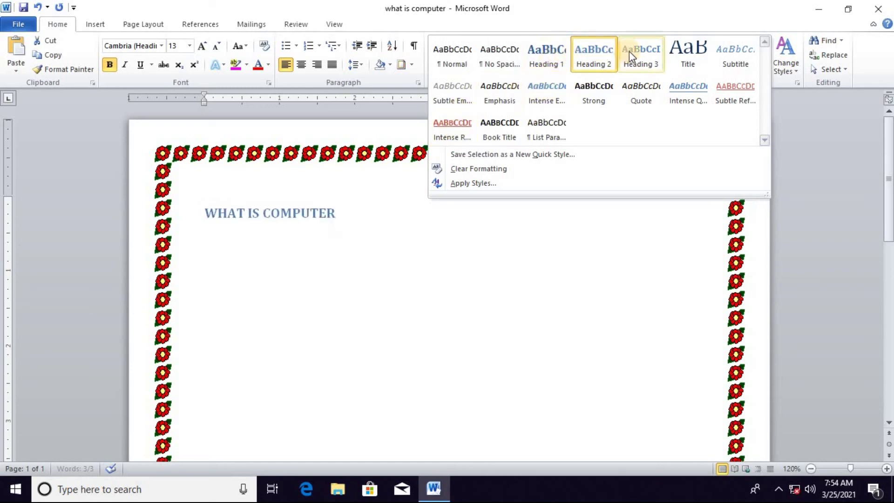
Apply Subtle Reference to the title and browse Change Styles options without applying any
click(731, 86)
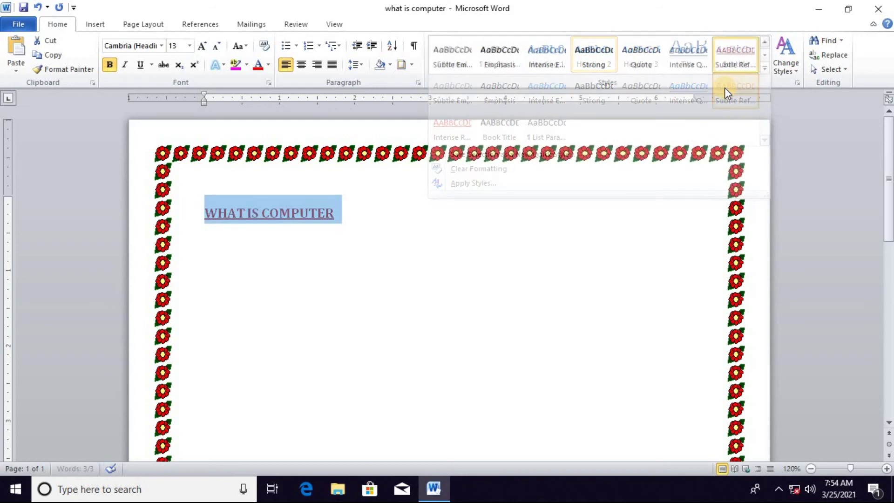
click(799, 70)
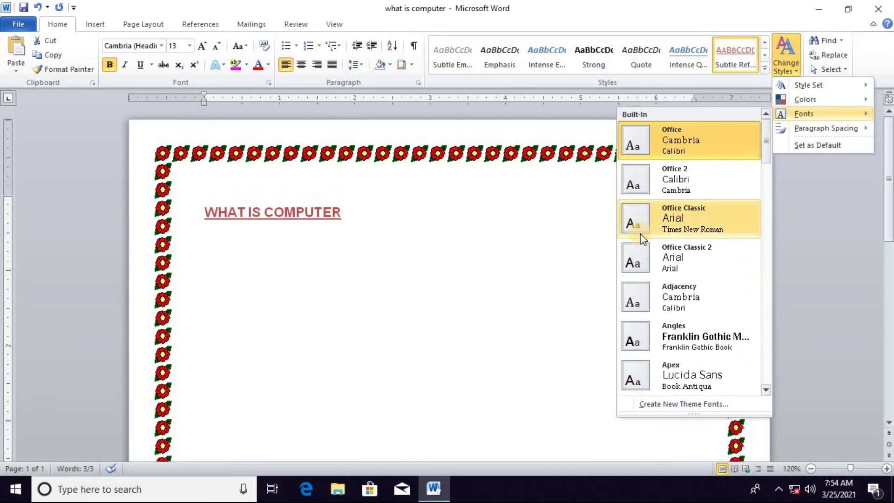
mouse_move(826, 128)
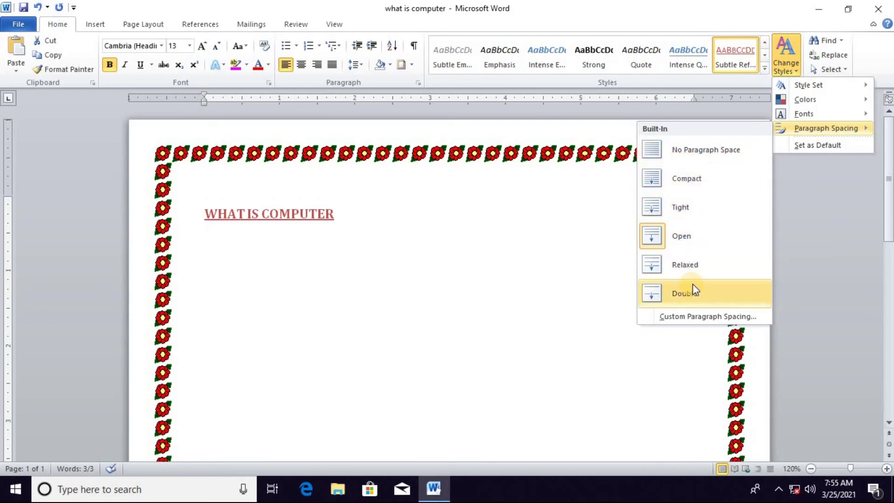
click(577, 279)
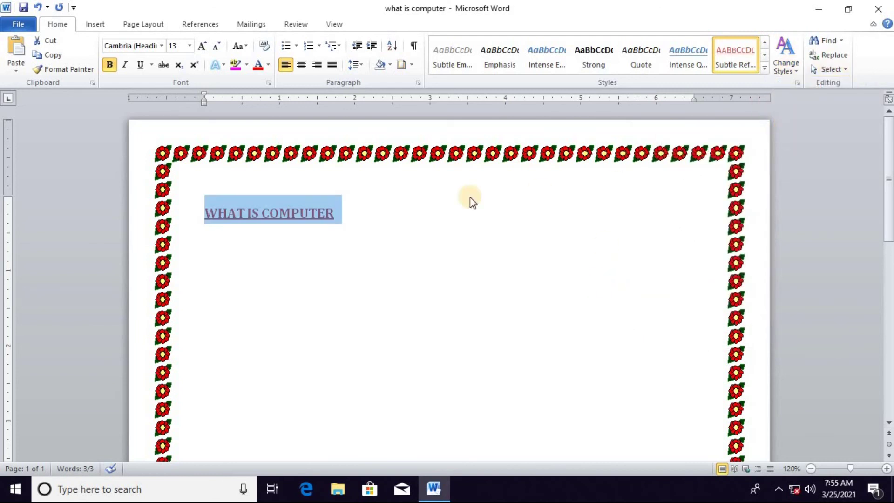
click(391, 212)
Erase the title and generate sample paragraphs with =RAND()
key(BackSpace)
key(BackSpace)
key(BackSpace)
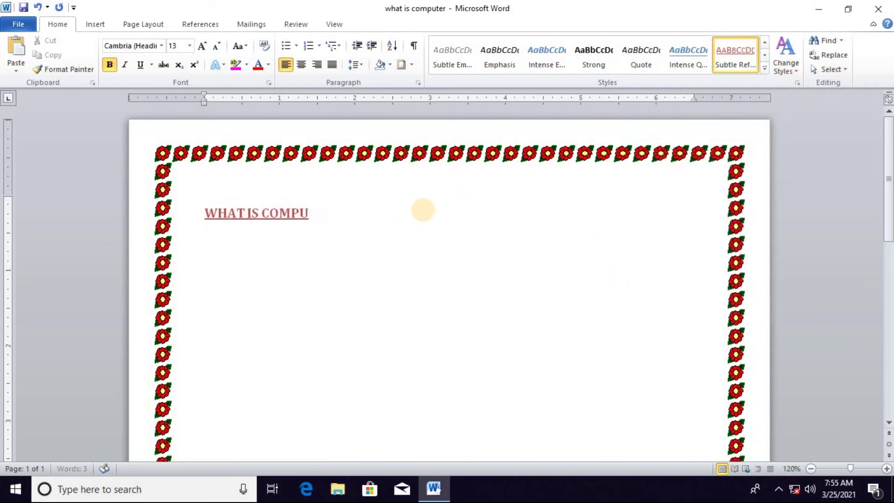
key(BackSpace)
key(BackSpace)
key(BackSpace)
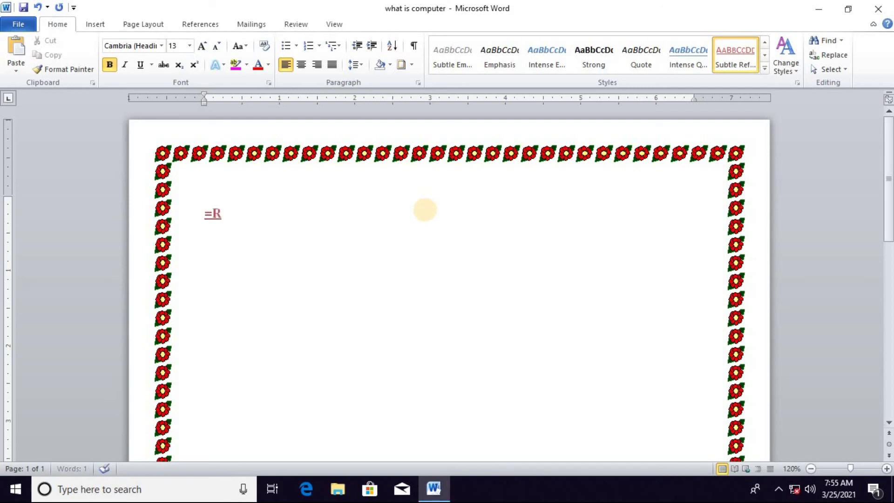
text(=RAND())
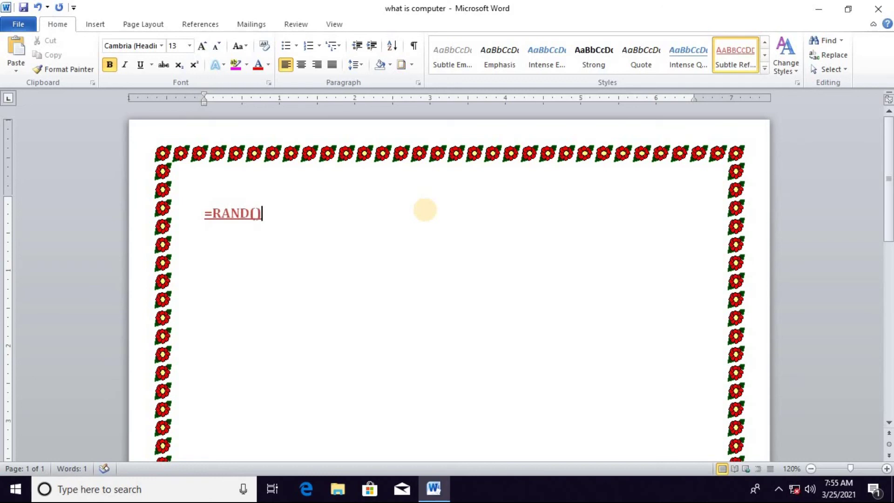
key(Return)
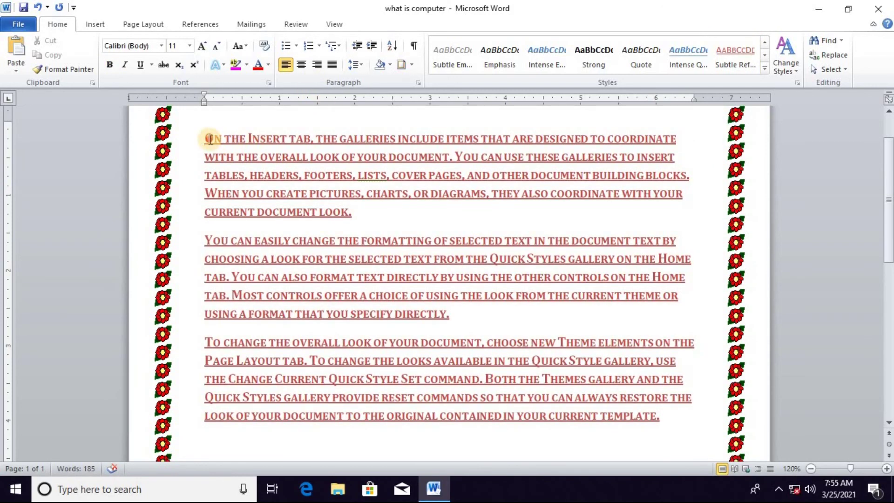
Style the three paragraphs as Subtle Emphasis and open the Navigation search pane
drag(219, 145, 717, 436)
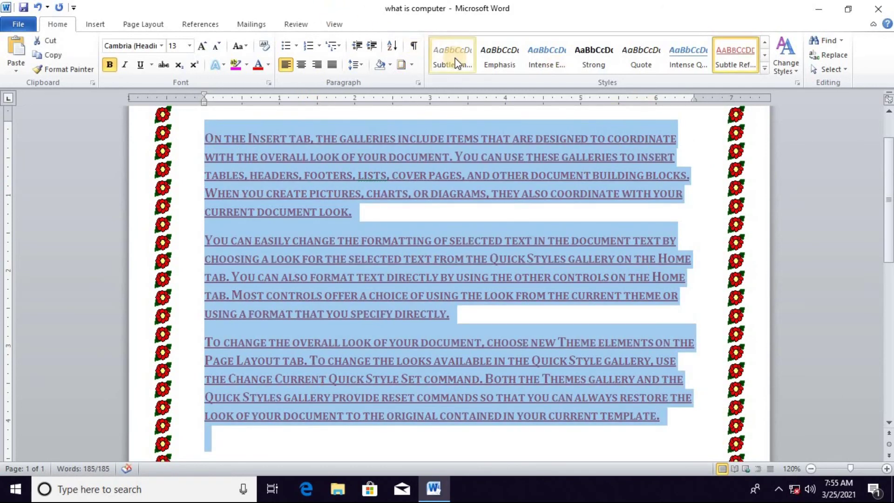
click(454, 58)
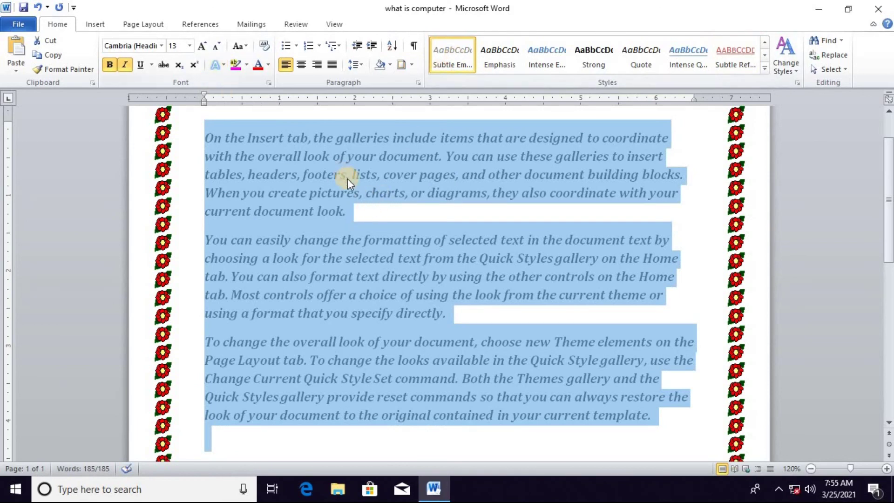
click(349, 177)
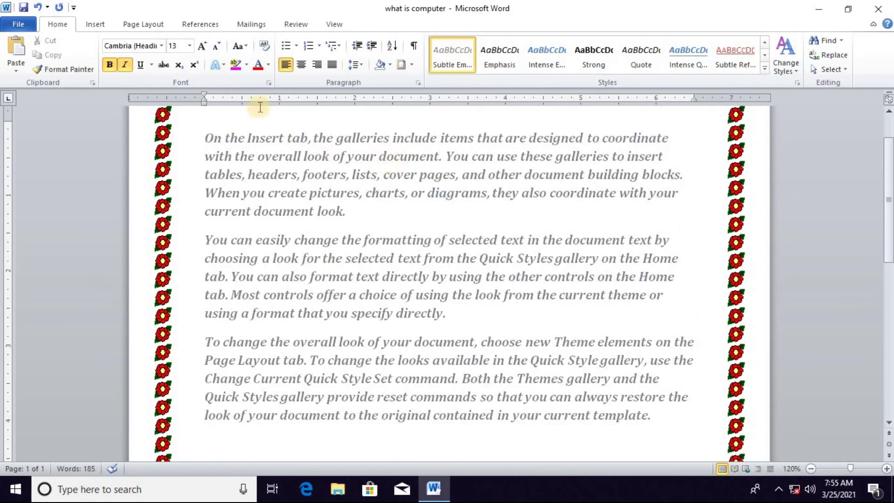
scroll(477, 193, up, 2)
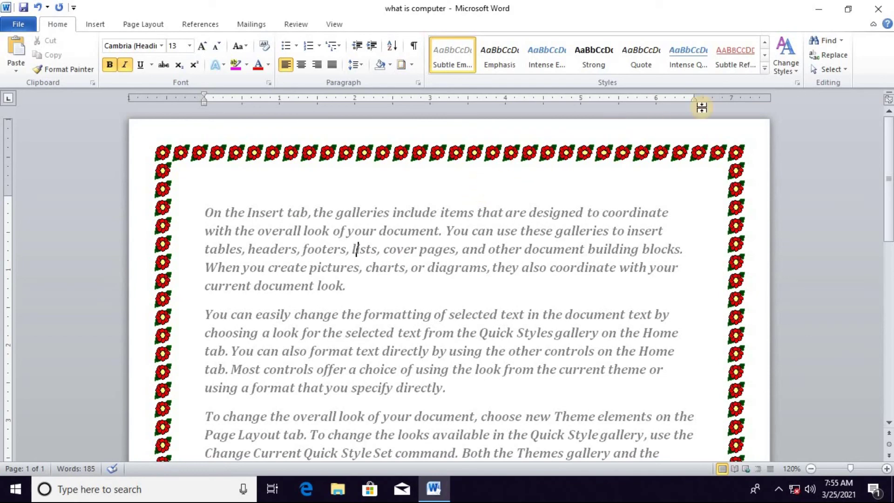
click(832, 44)
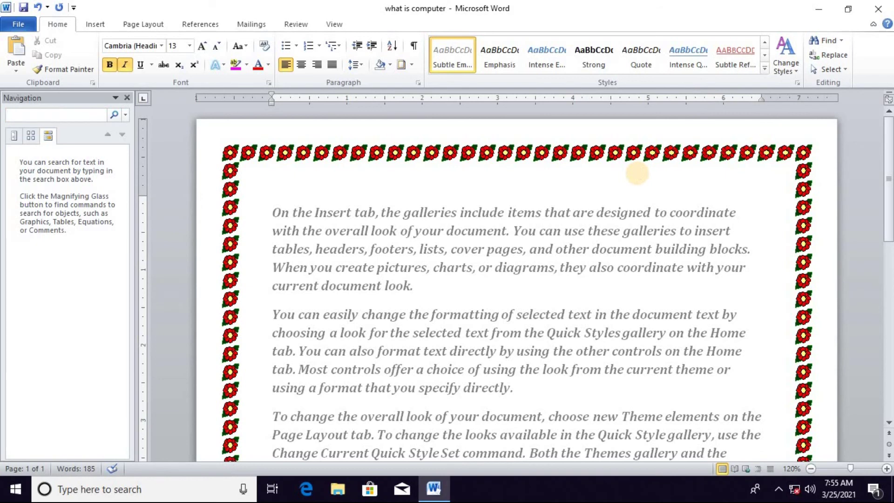
Search for TABLE in Navigation, close the pane, and open Replace with TABLE as Find what
text(TABLE)
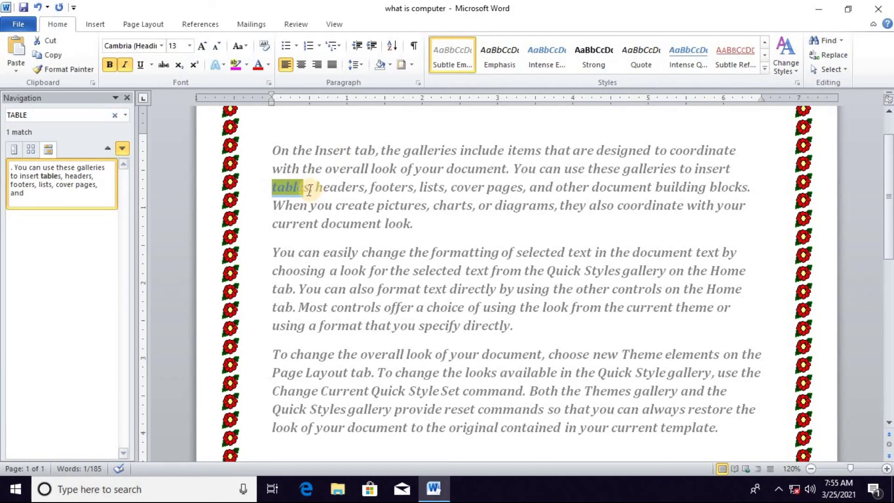
click(309, 190)
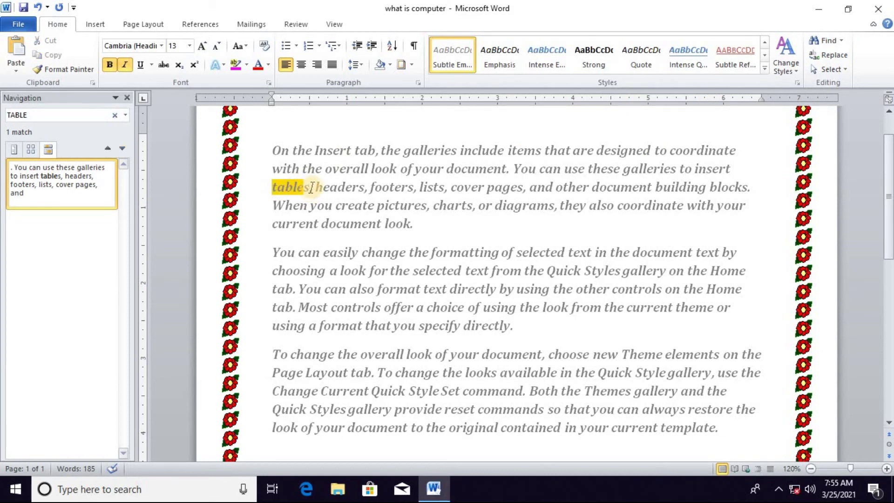
click(127, 97)
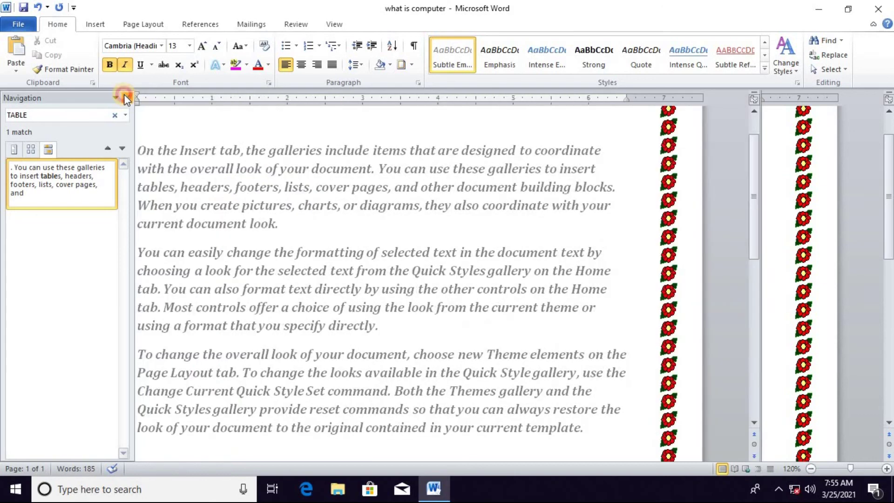
click(830, 59)
drag(440, 169, 629, 119)
click(526, 199)
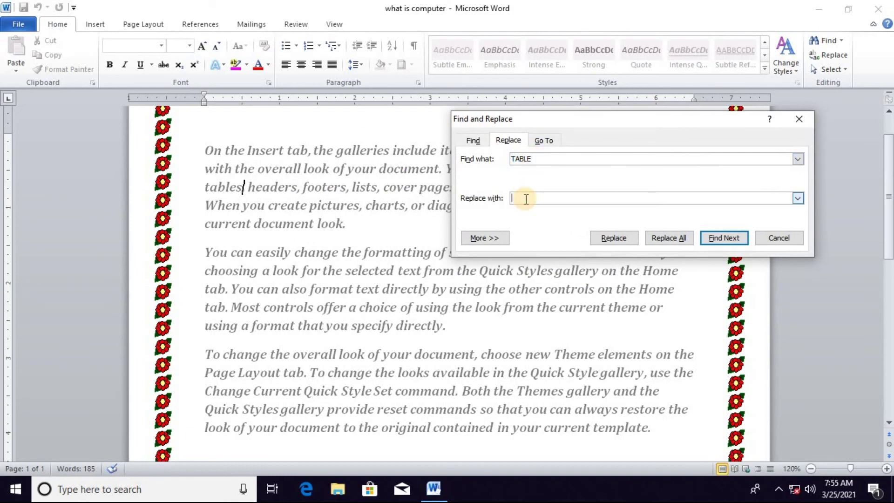
Replace All TABLE with COMPUTER, dismiss the one-replacement message, and close the dialog
text(COMPUTER)
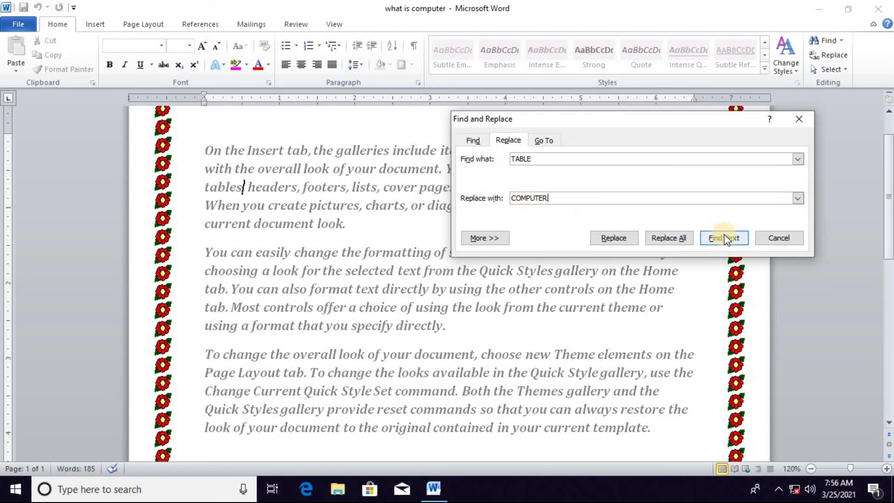
click(663, 240)
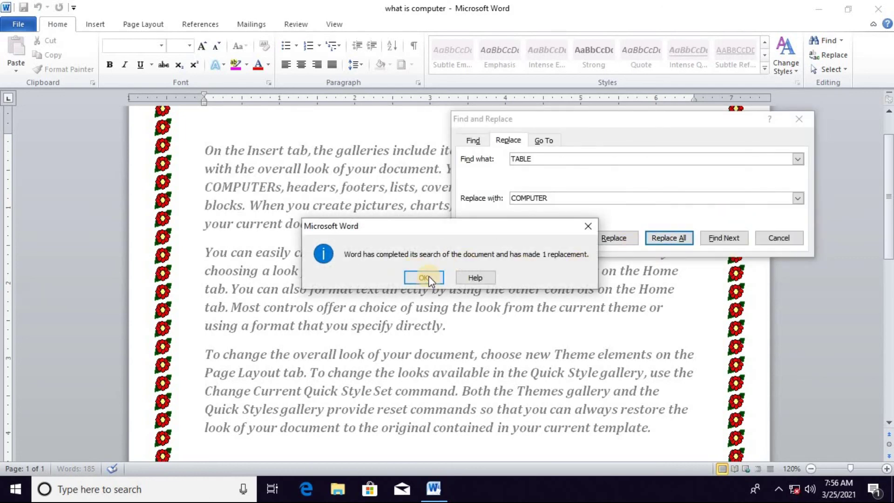
click(429, 278)
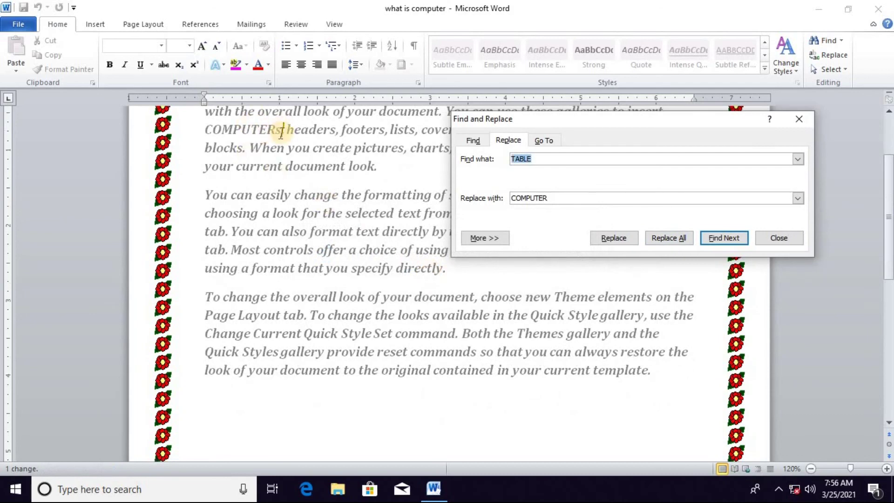
click(771, 234)
scroll(627, 228, up, 2)
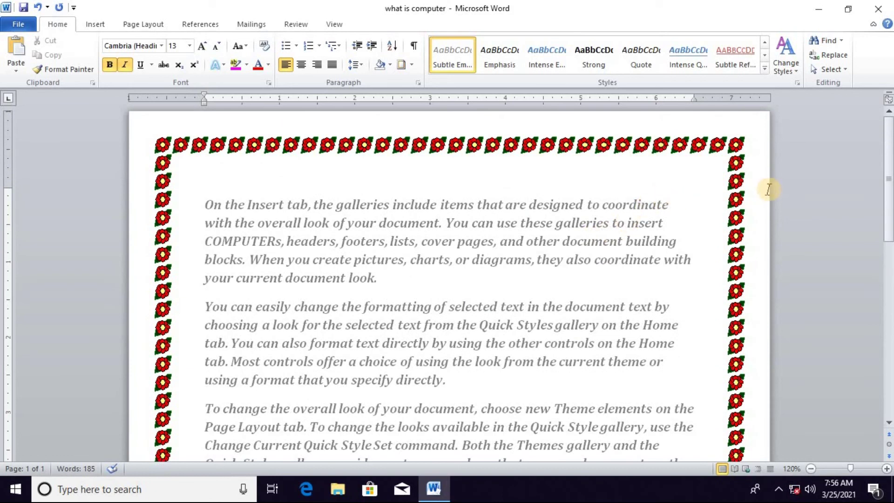
click(832, 69)
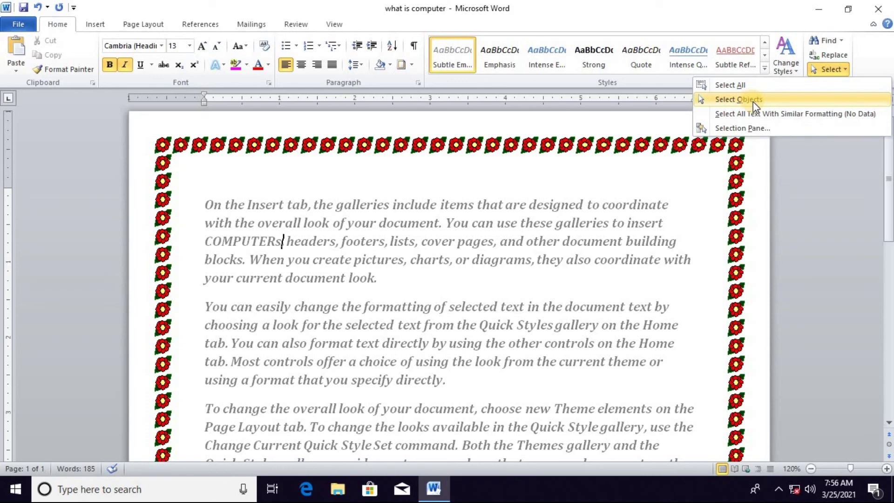
click(759, 89)
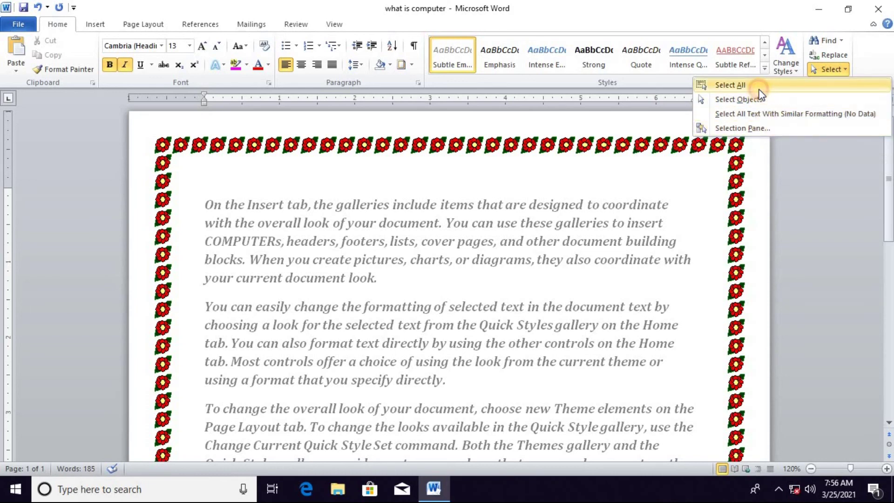
click(840, 68)
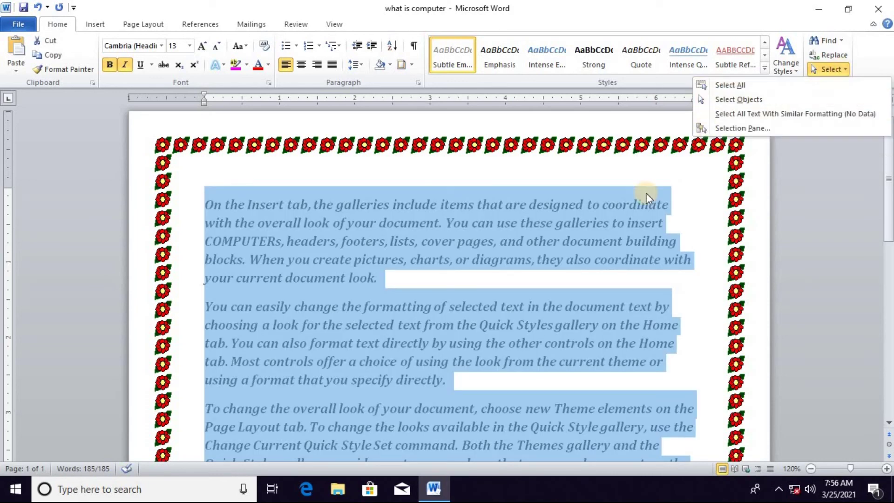
click(623, 222)
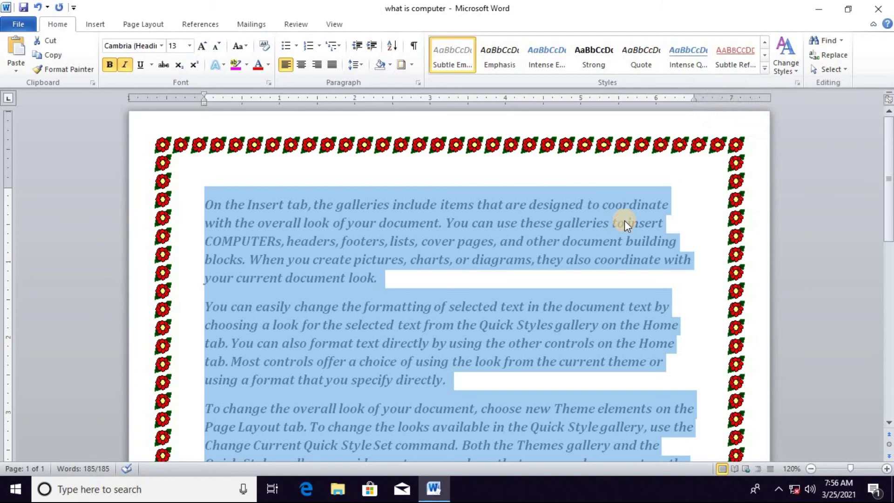
click(671, 204)
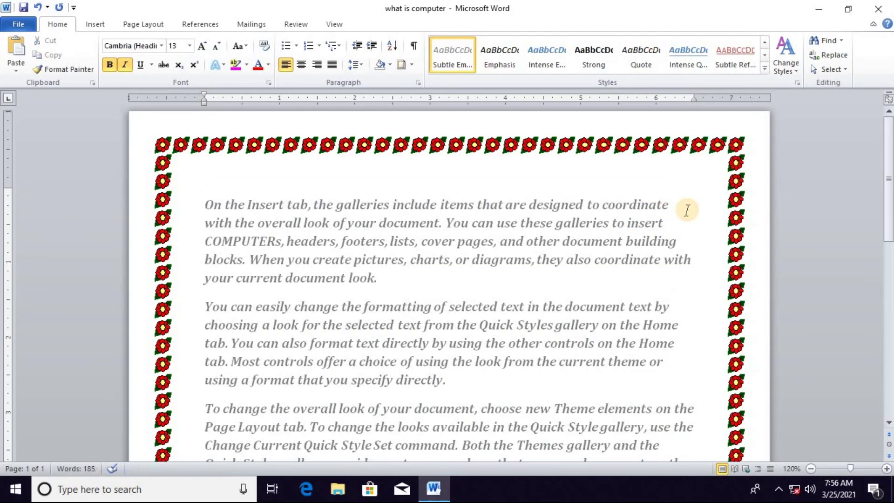
key(ctrl+a)
click(685, 219)
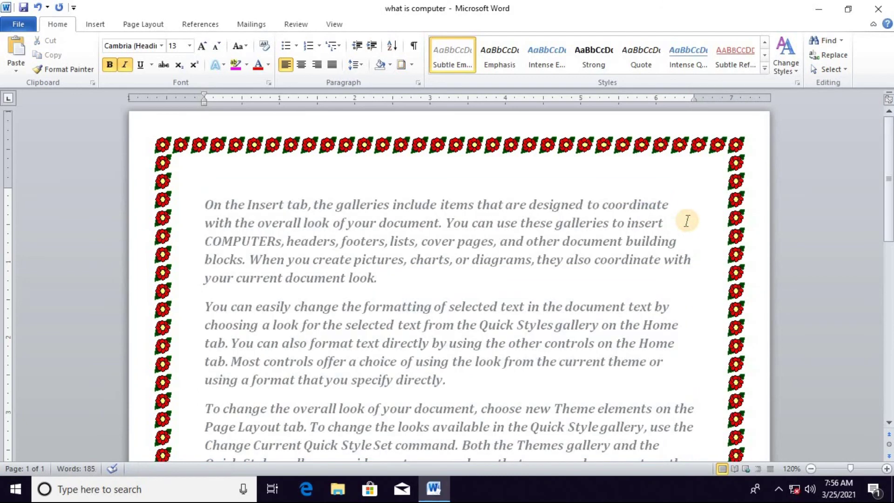
scroll(689, 221, down, 3)
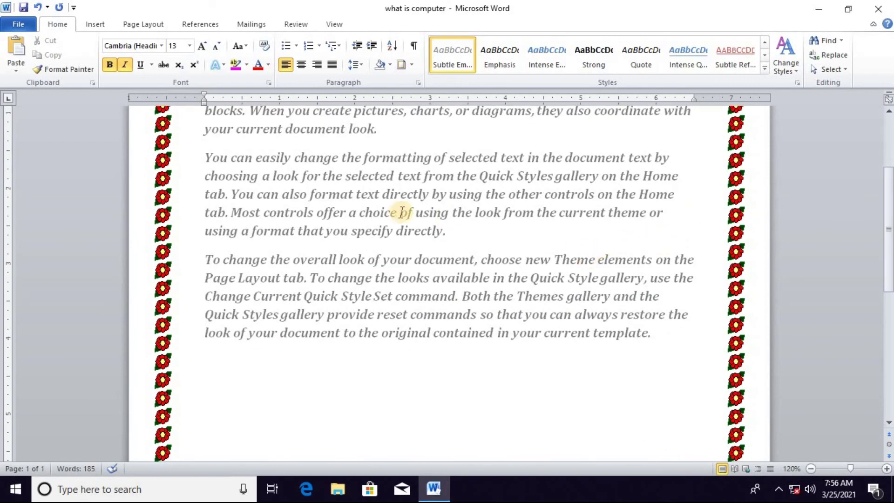
scroll(260, 176, up, 2)
scroll(260, 176, up, 1)
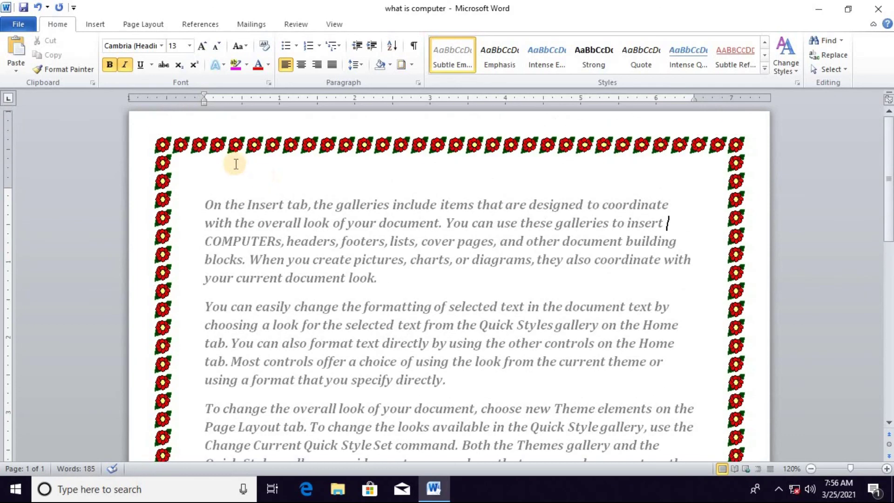
click(97, 27)
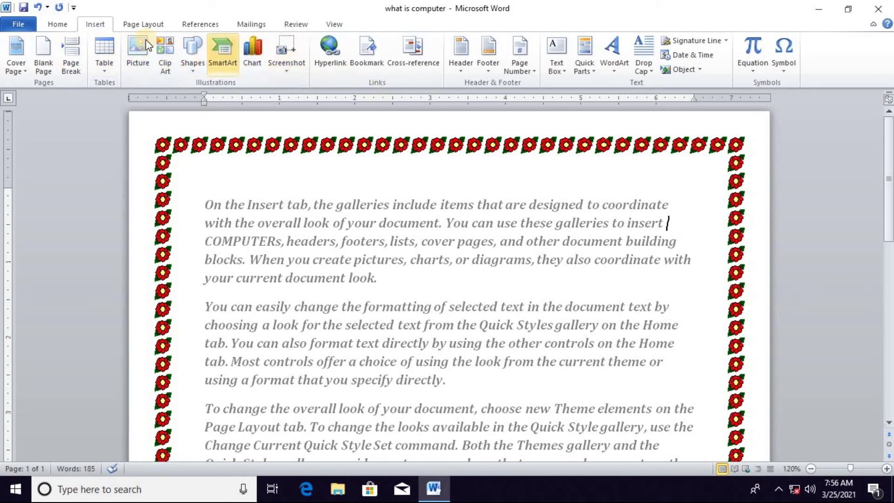
click(54, 27)
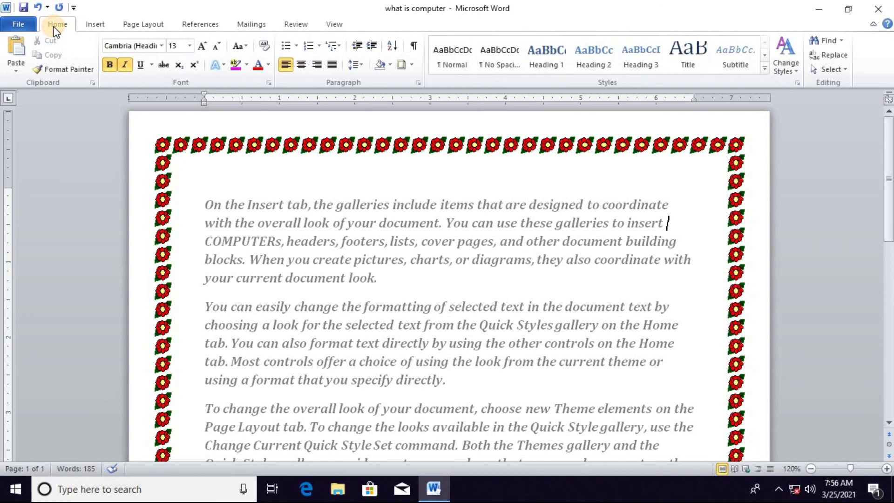